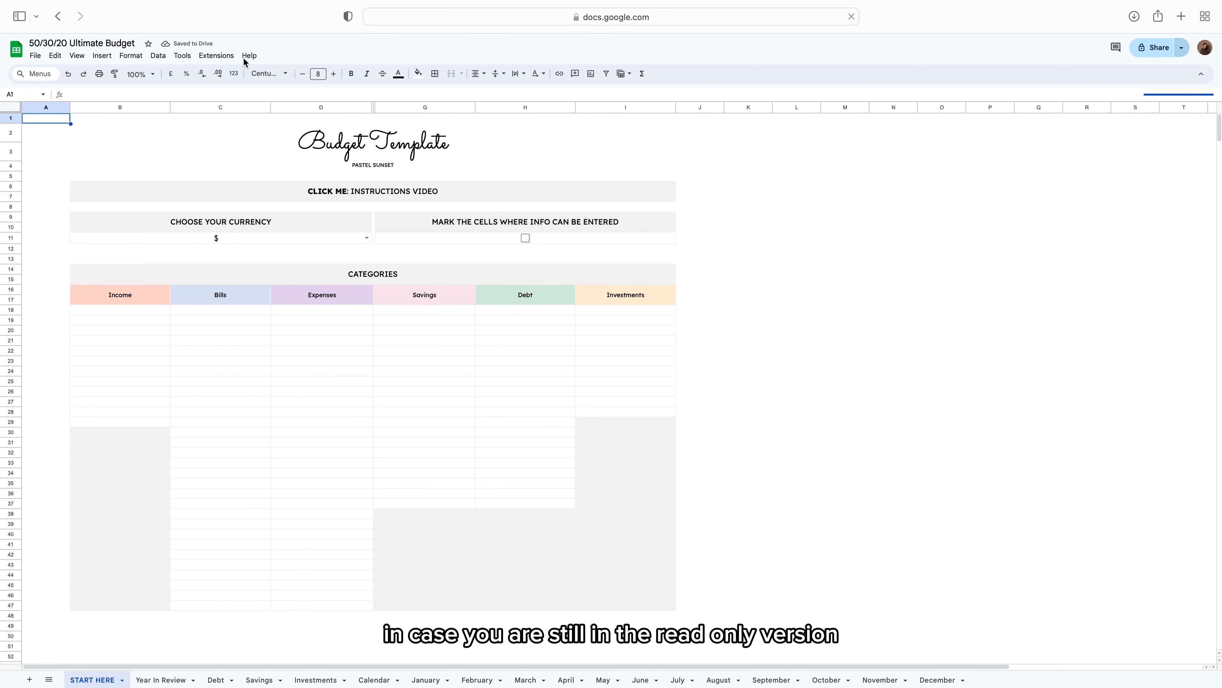
left_click(35, 56)
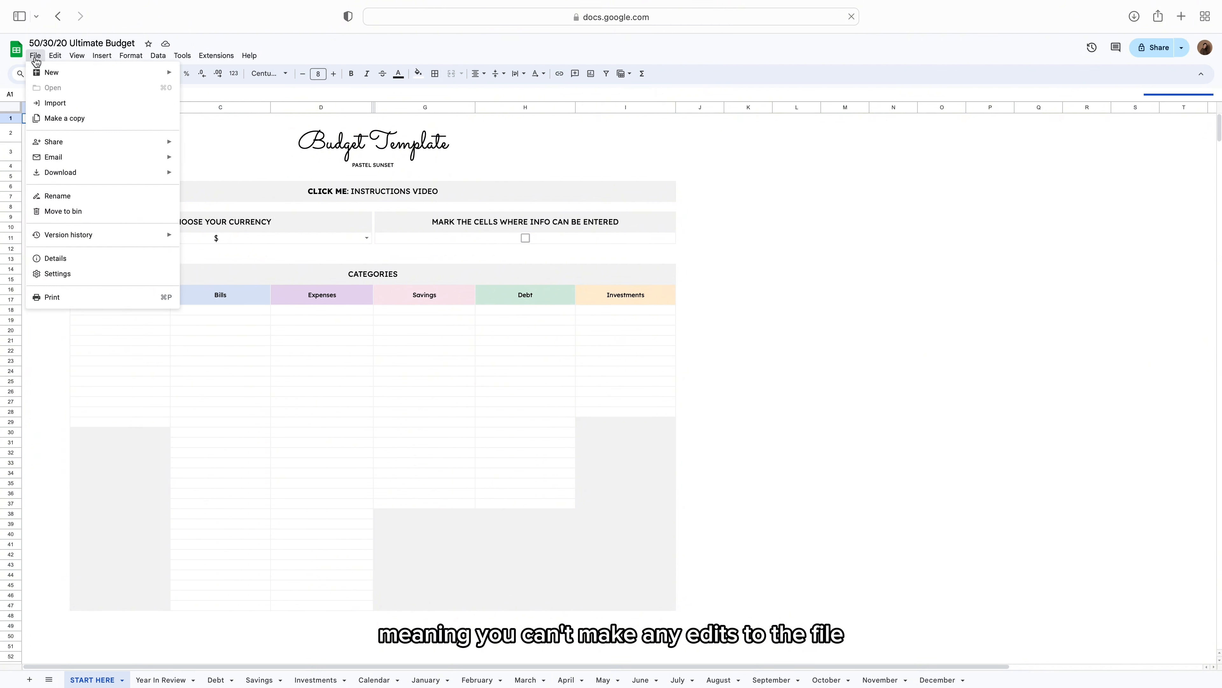
left_click(63, 124)
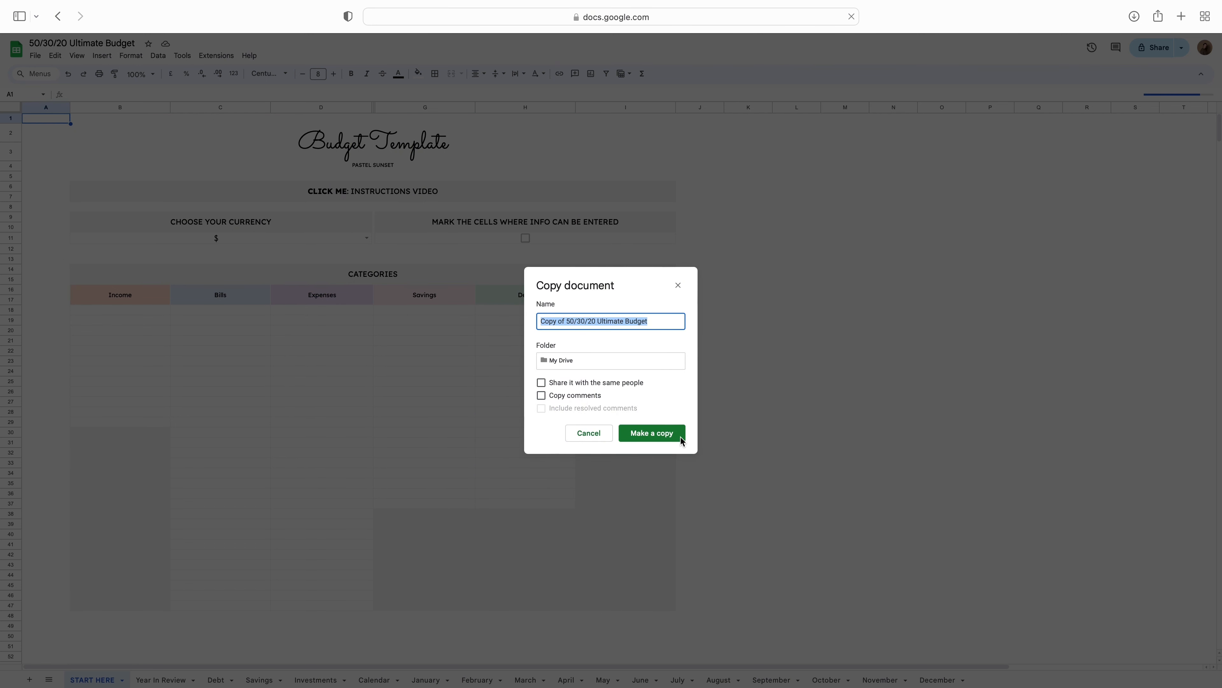
left_click(678, 285)
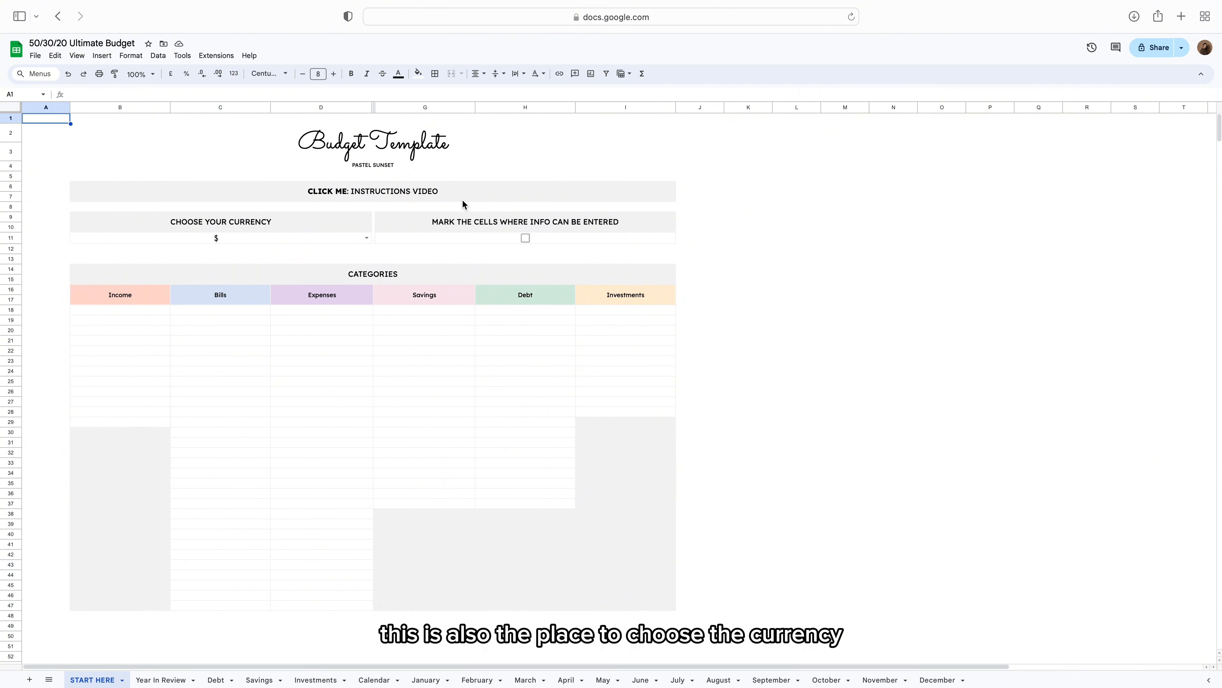
Add another, blank item to the currency drop-down's data validation list and save the rule.
left_click(366, 238)
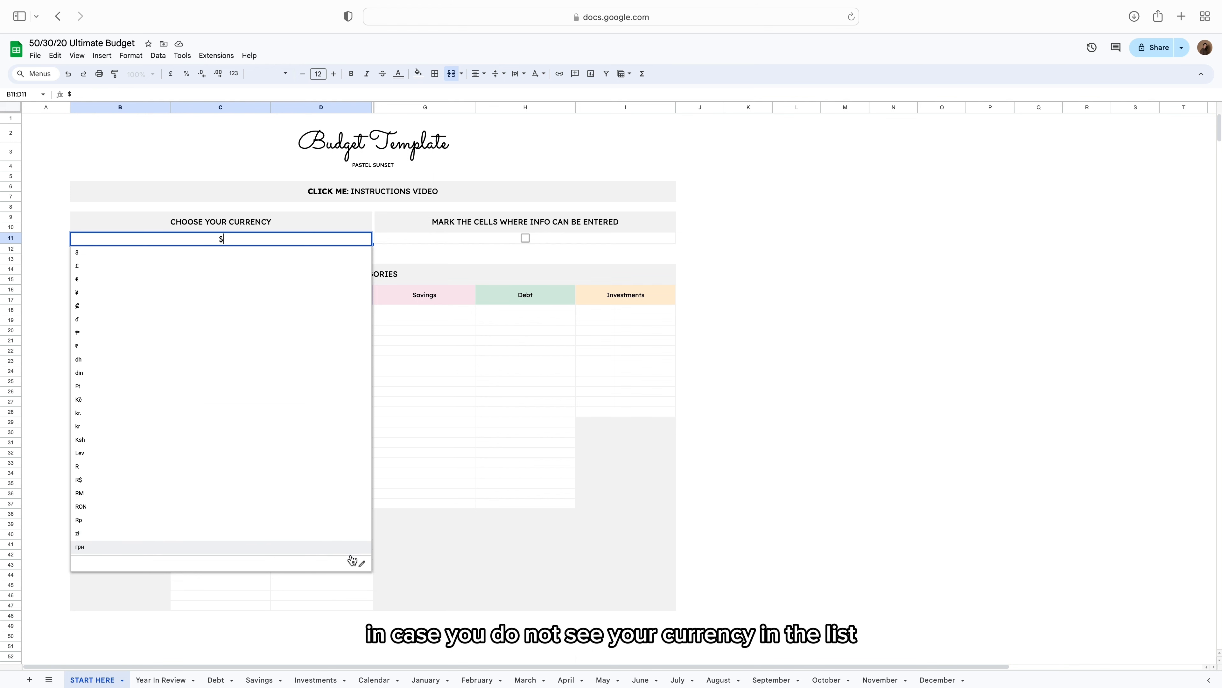
left_click(363, 566)
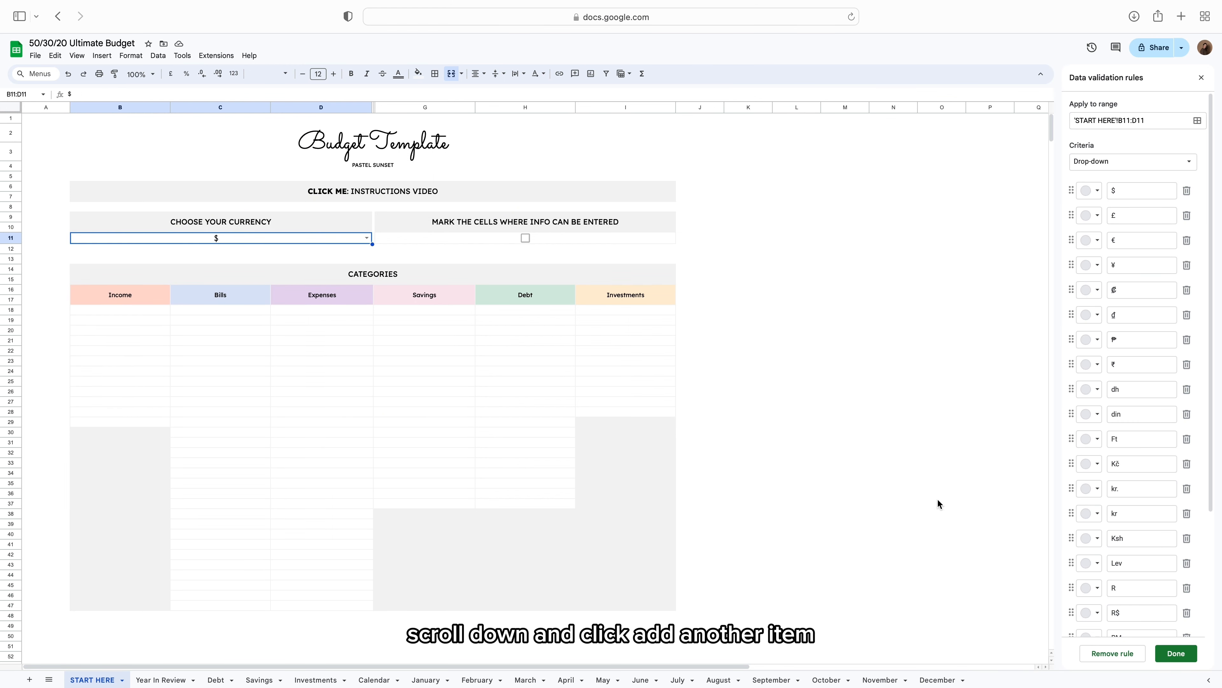
scroll(1117, 489, "down", 5)
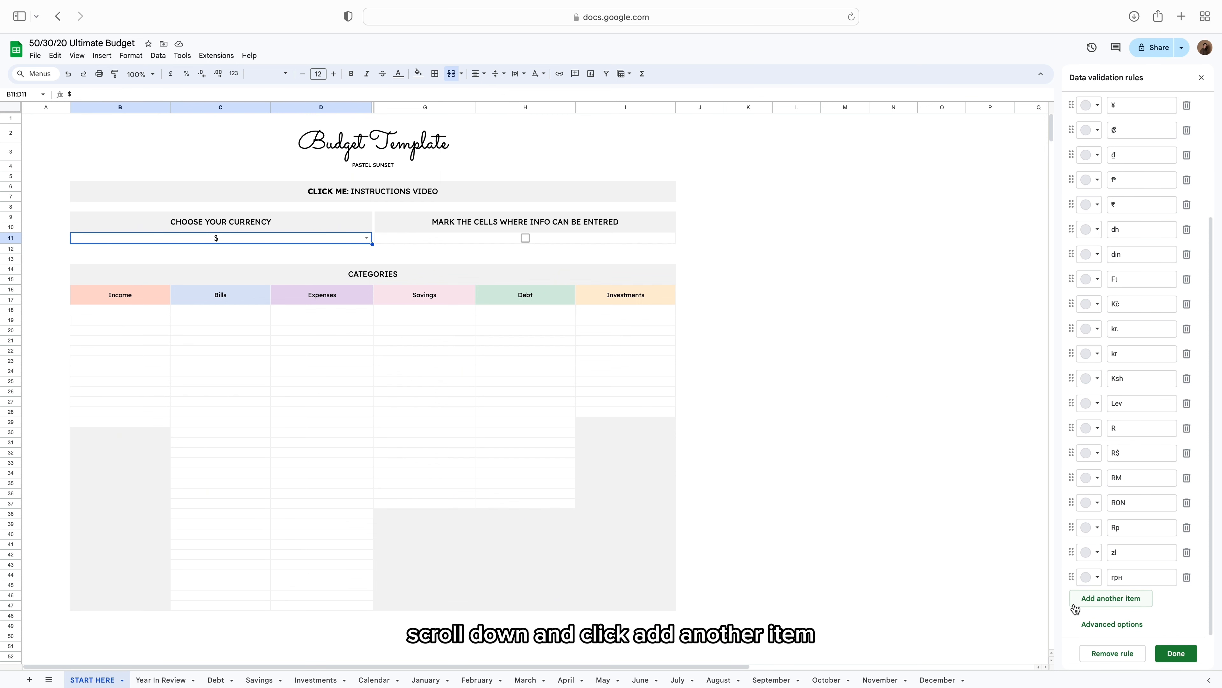
left_click(1080, 608)
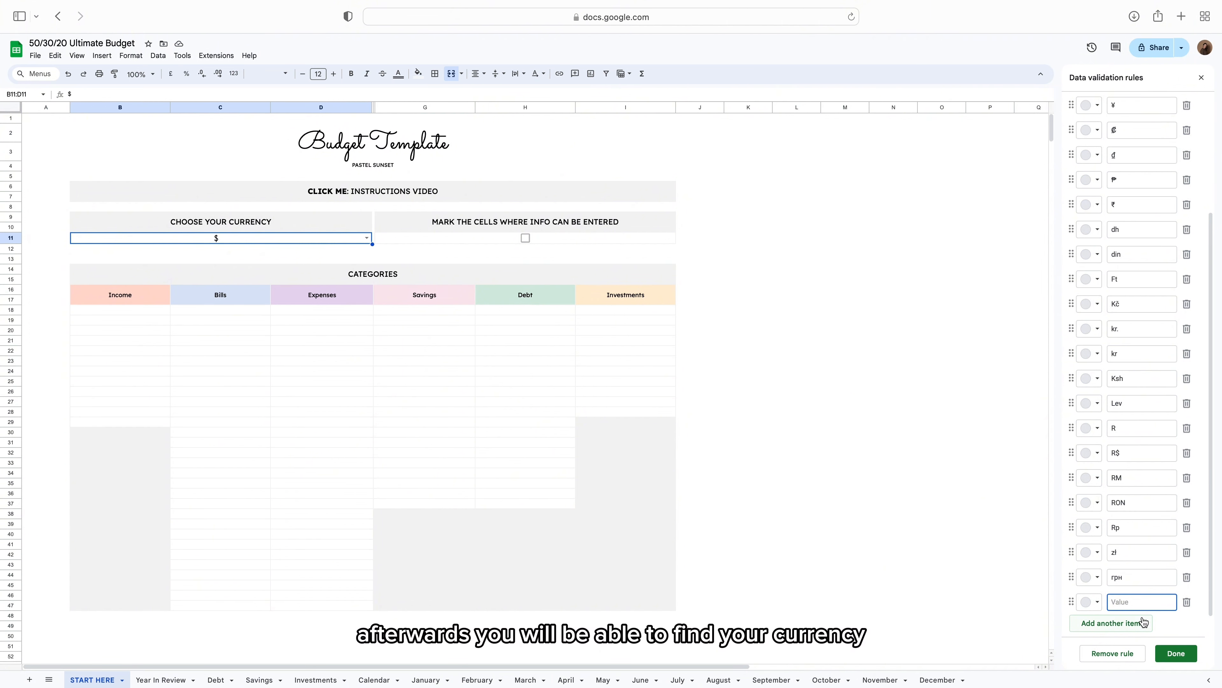
left_click(1175, 653)
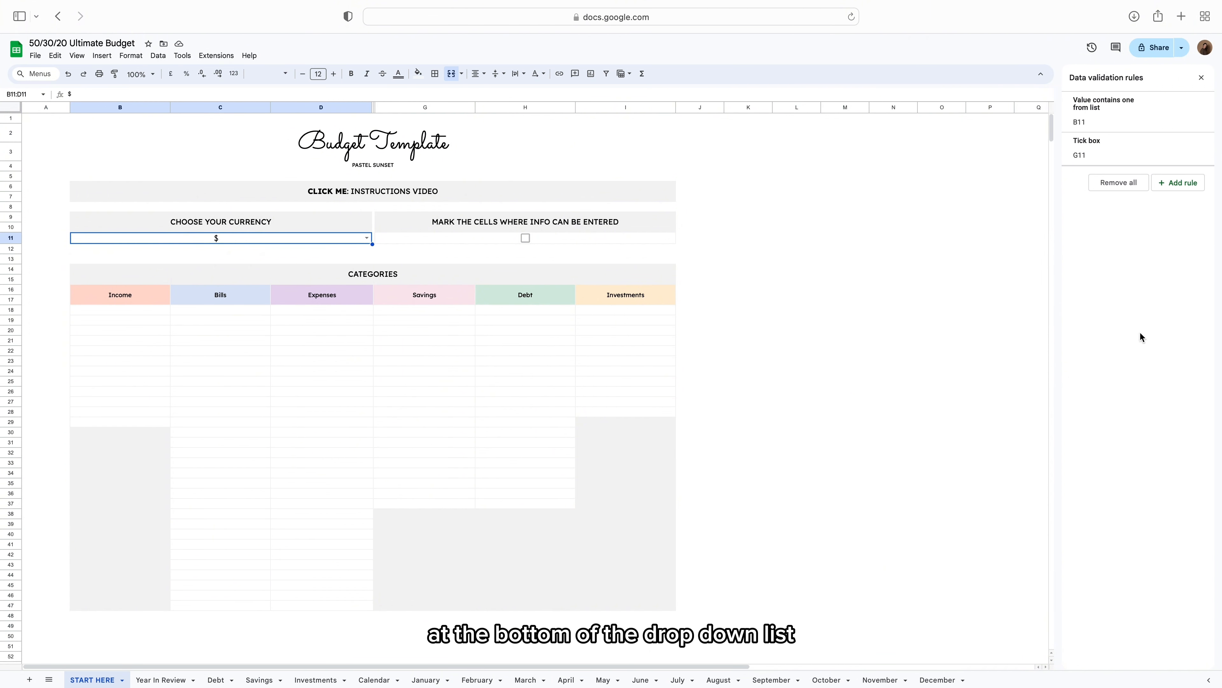
left_click(1201, 77)
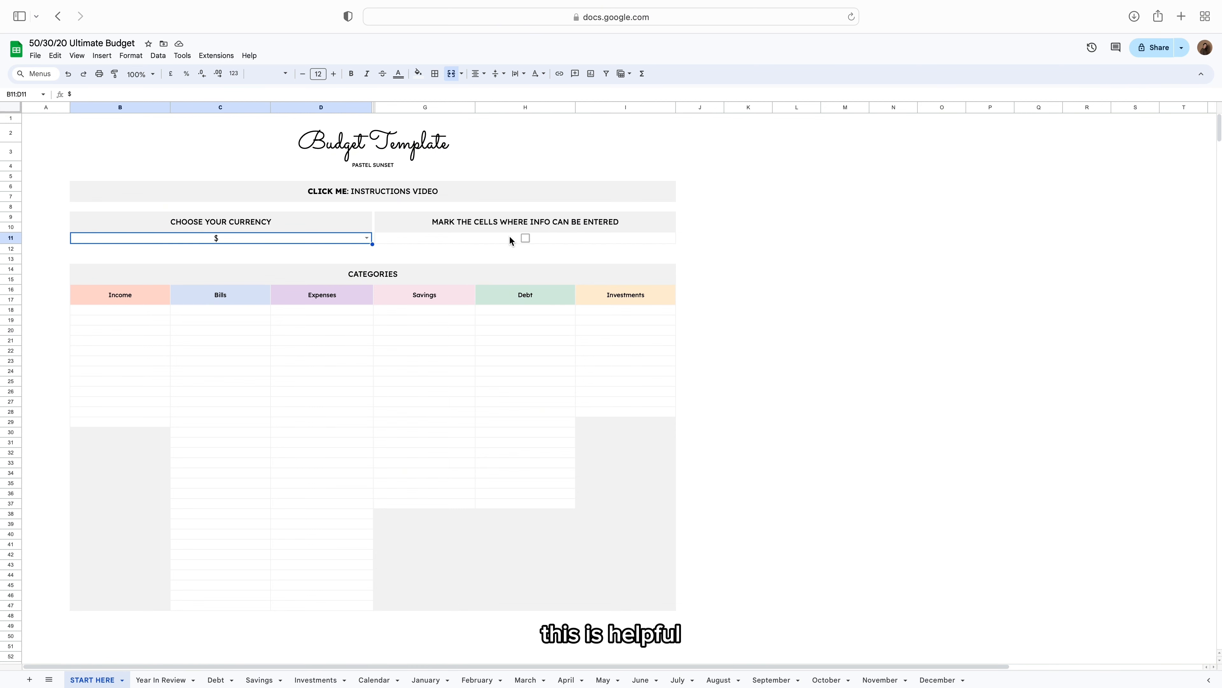
Turn on marking of the cells where info can be entered, and list Paycheck 1 and Paycheck 2 as Income categories.
left_click(525, 238)
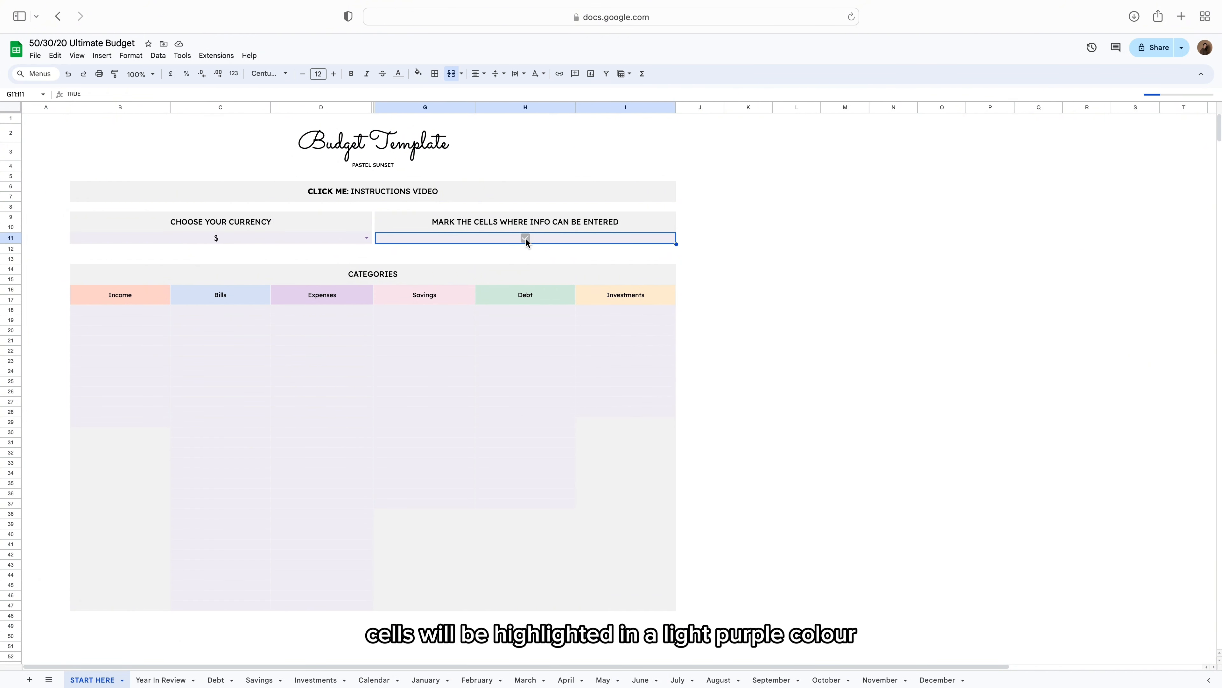
left_click(145, 312)
type("Paychec")
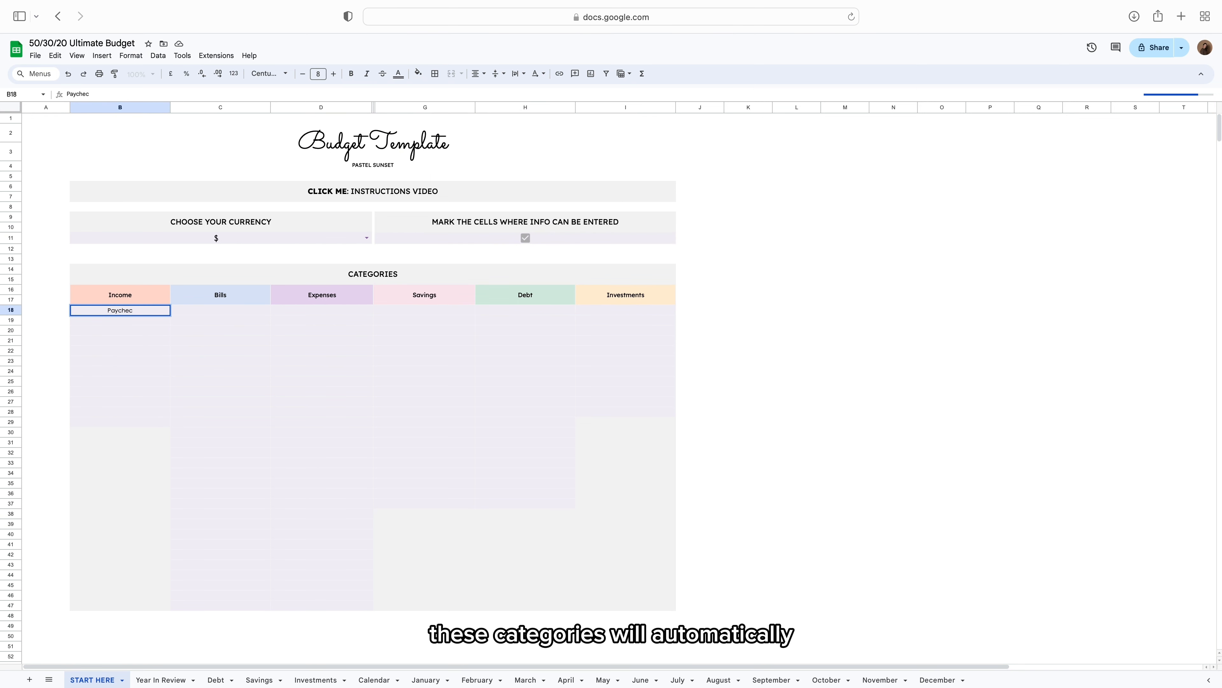
type("k 1")
key("Return")
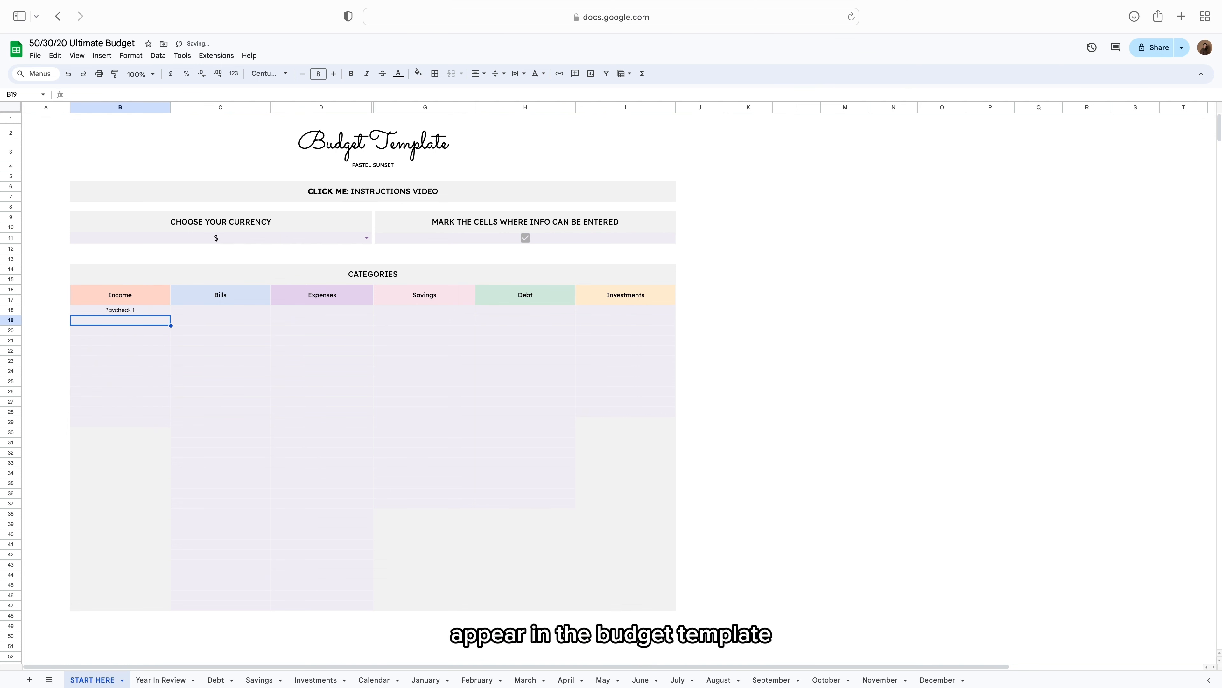
type("Paycheck")
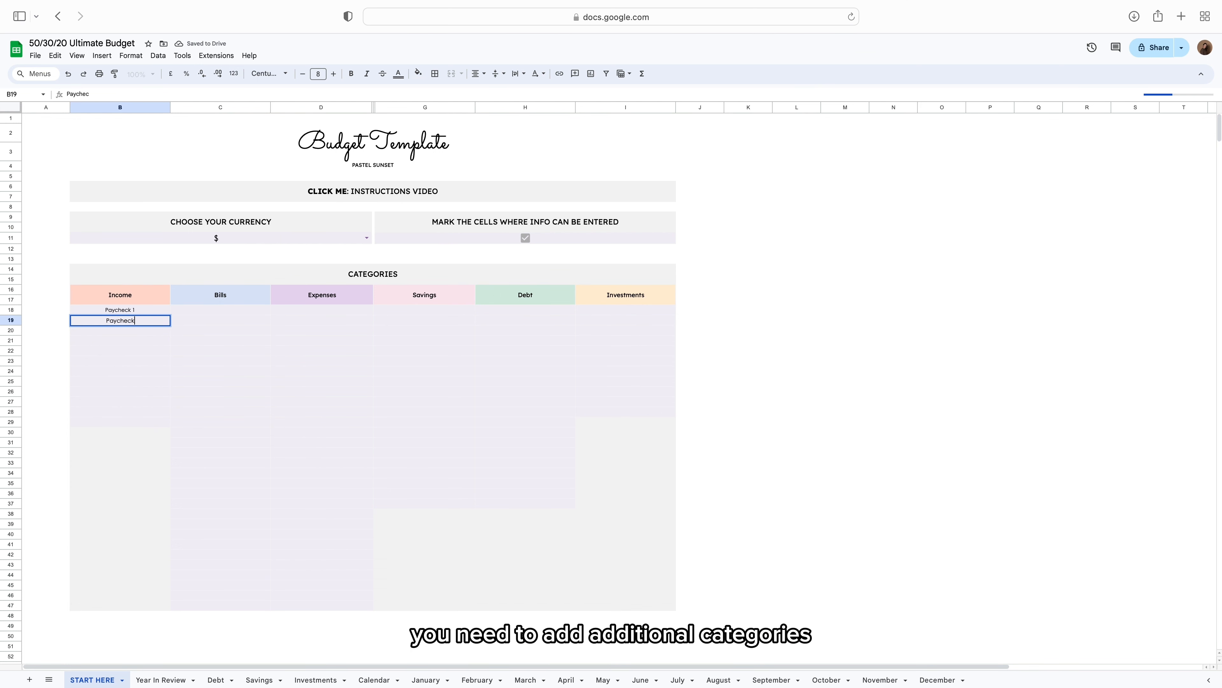
type(" 2")
List Rent, Utilities, Phone and Internet as the Bills categories.
key("Right")
key("Up")
type("Rent")
key("Return")
type("Utilities")
key("Return")
type("Phone")
key("Return")
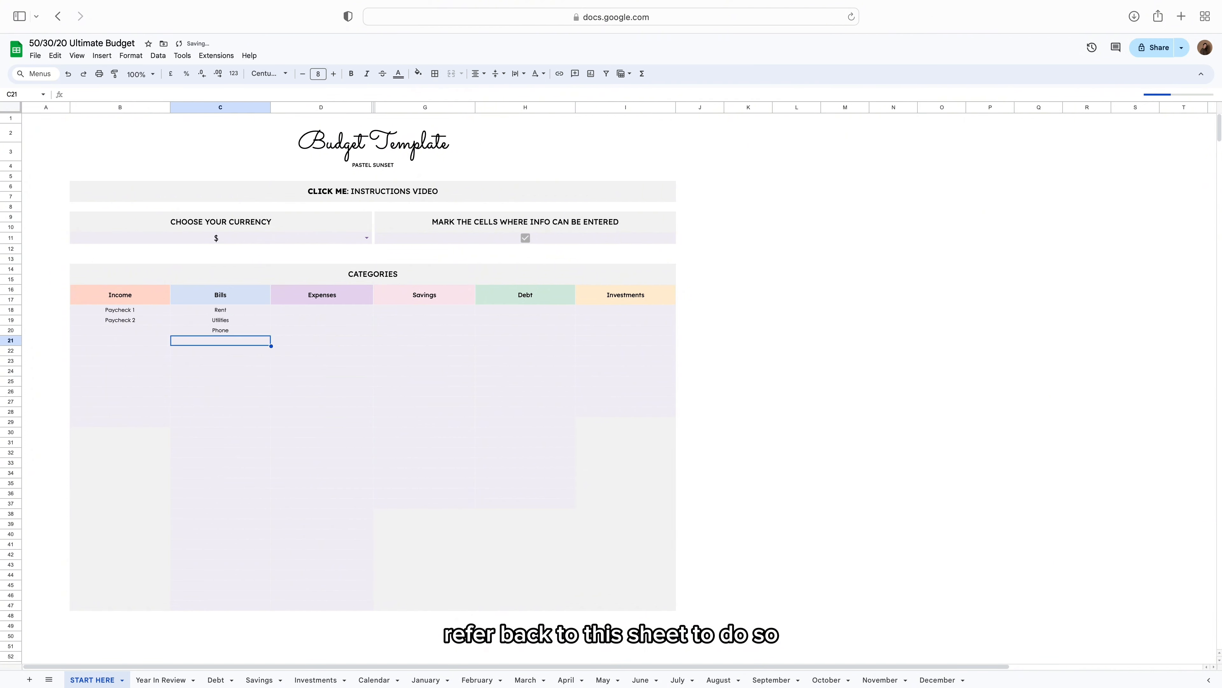
type("Internet")
List Groceries, Eating out, Transportation and Beauty rituals as the Expenses categories.
key("Right")
key("Up")
key("Up")
key("Up")
type("Groceries")
key("Return")
type("eatin")
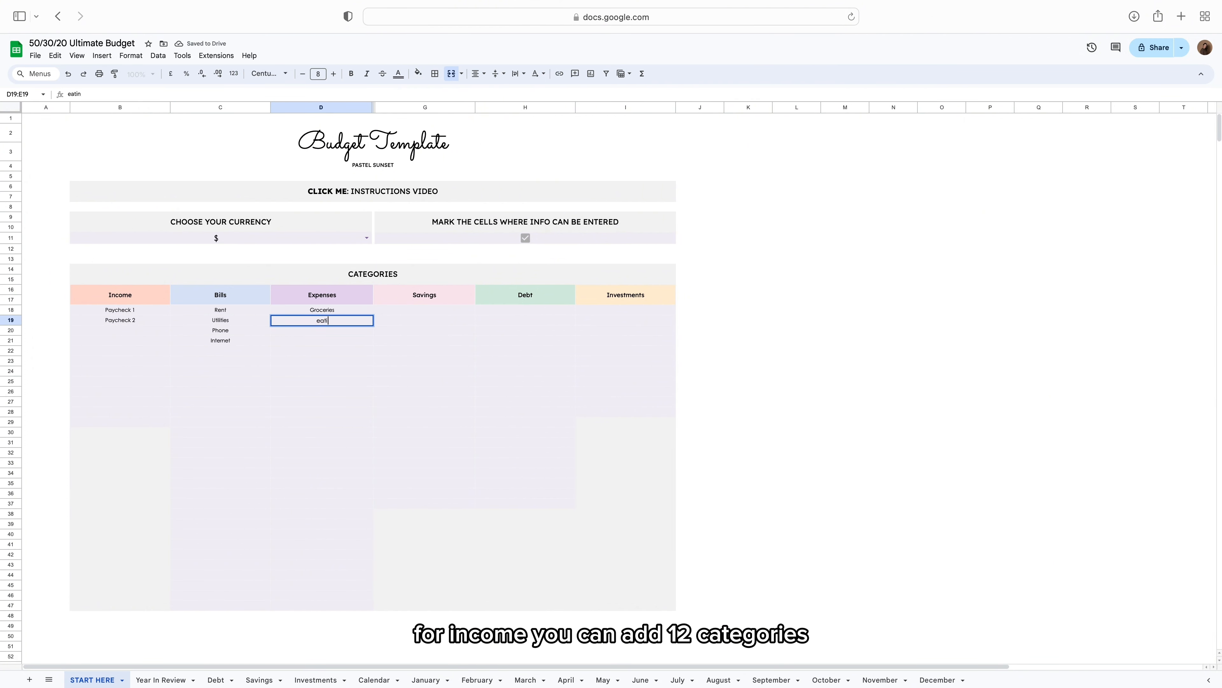
type("g out")
key("Return")
type("Tr")
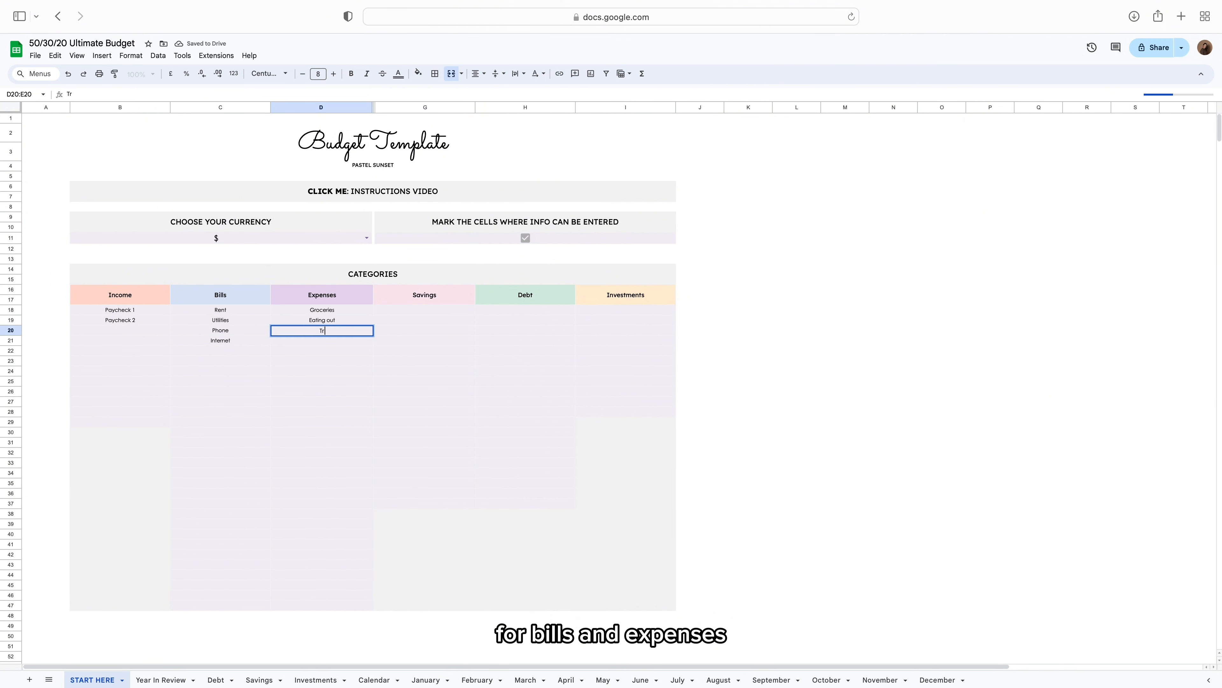
type("ansportation")
key("Return")
type("Beauty rituals")
List Emergency fund and Travel fund as the Savings categories.
key("Right")
key("Up")
key("Up")
key("Up")
type("Eme")
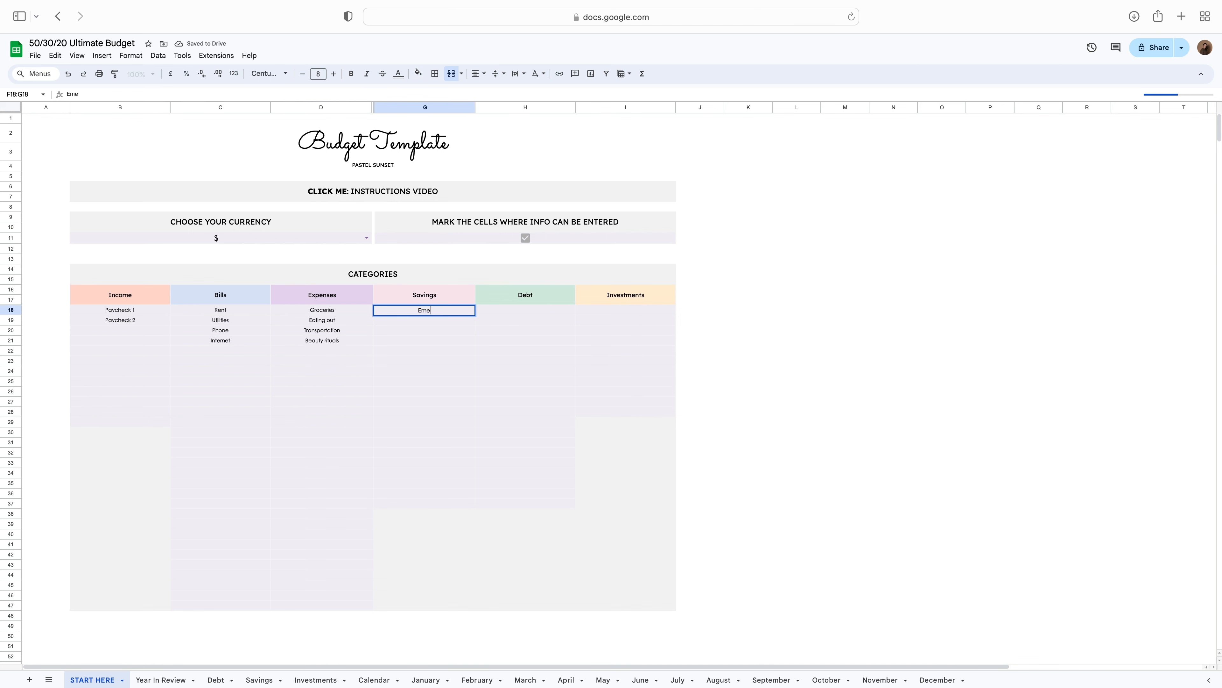
type("rgency fund")
key("Return")
type("Travel fund")
List Student loan and Personal loan as the Debt categories.
key("Right")
key("Up")
type("Stude")
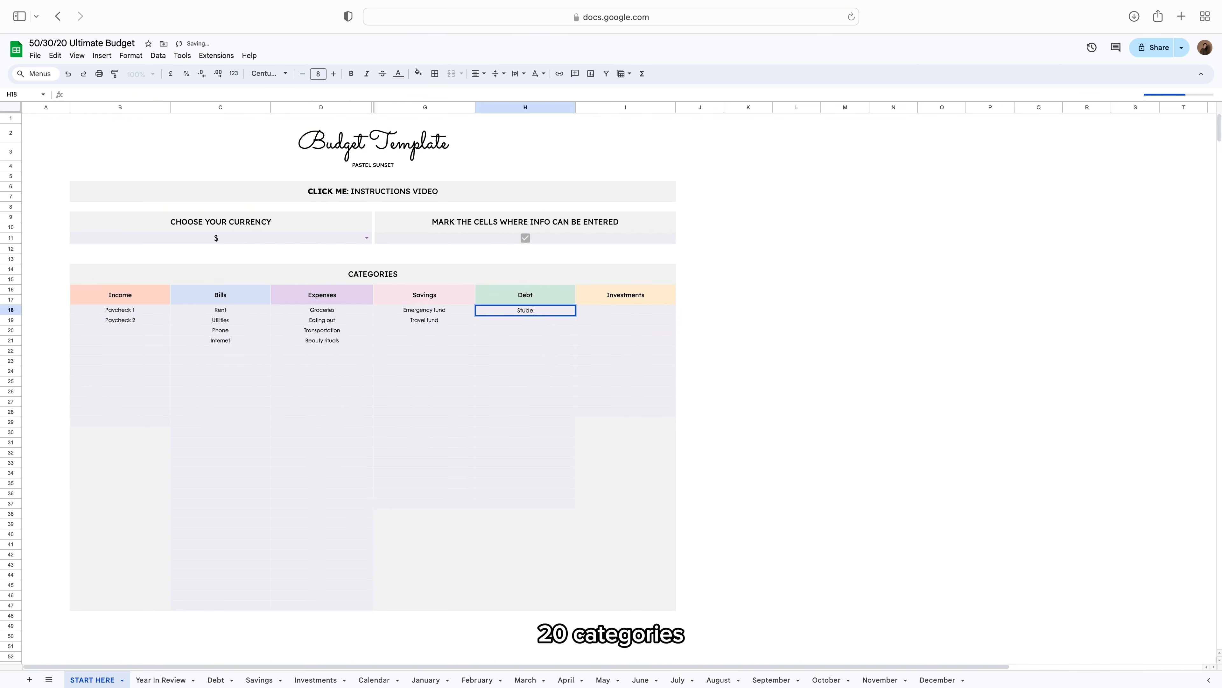
type("nt loan")
key("Return")
type("Personal loan")
key("Return")
List Stock market and Pension fund as the Investments categories.
key("Right")
key("Up")
key("Up")
type("Stock market")
key("Return")
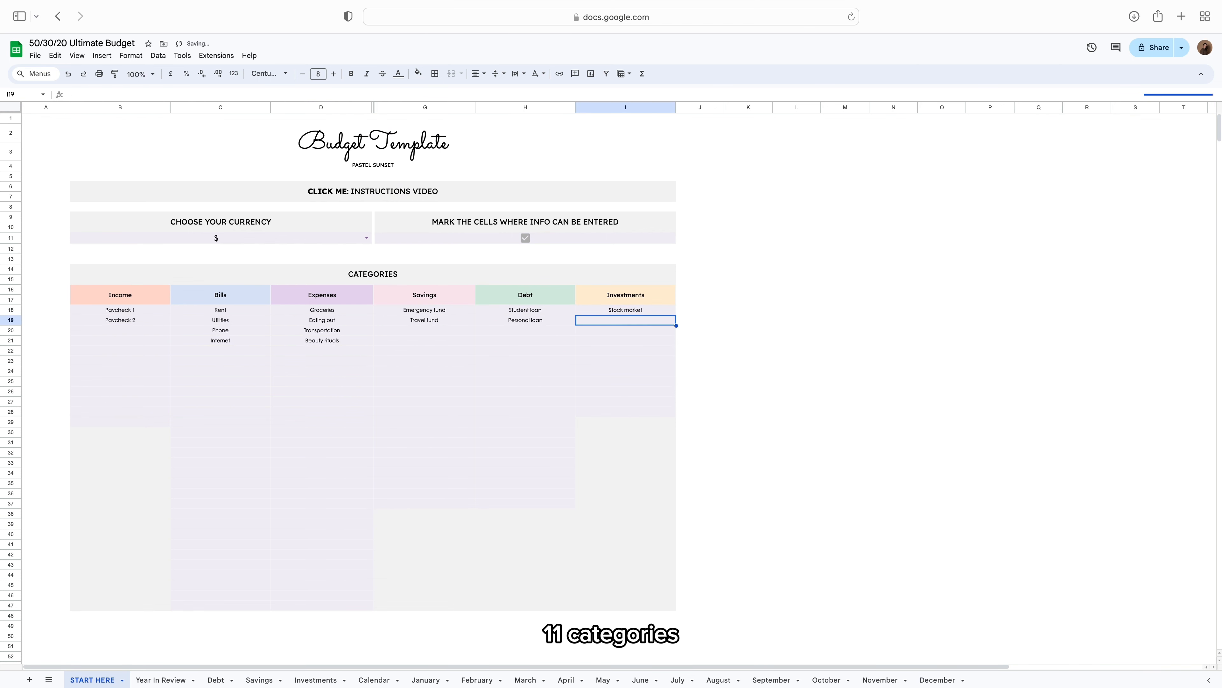
type("Pension fund")
key("Return")
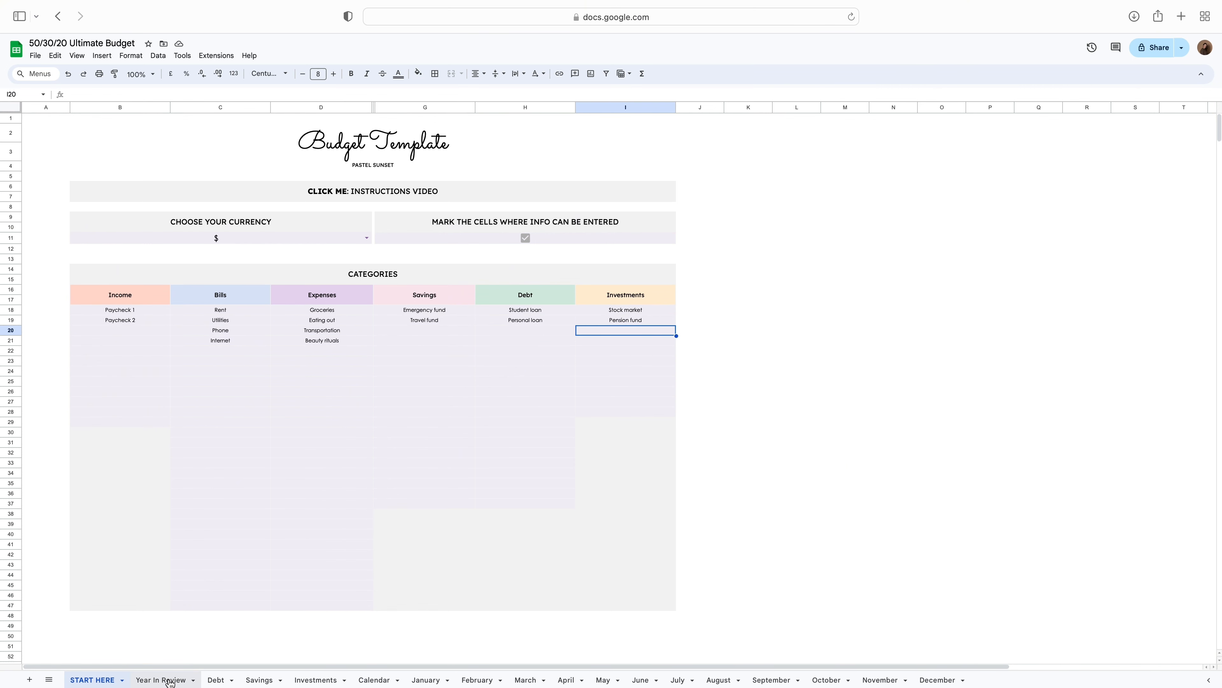
Examine the Year In Review sheet's monthly charts and category pie charts for income and bills.
left_click(163, 680)
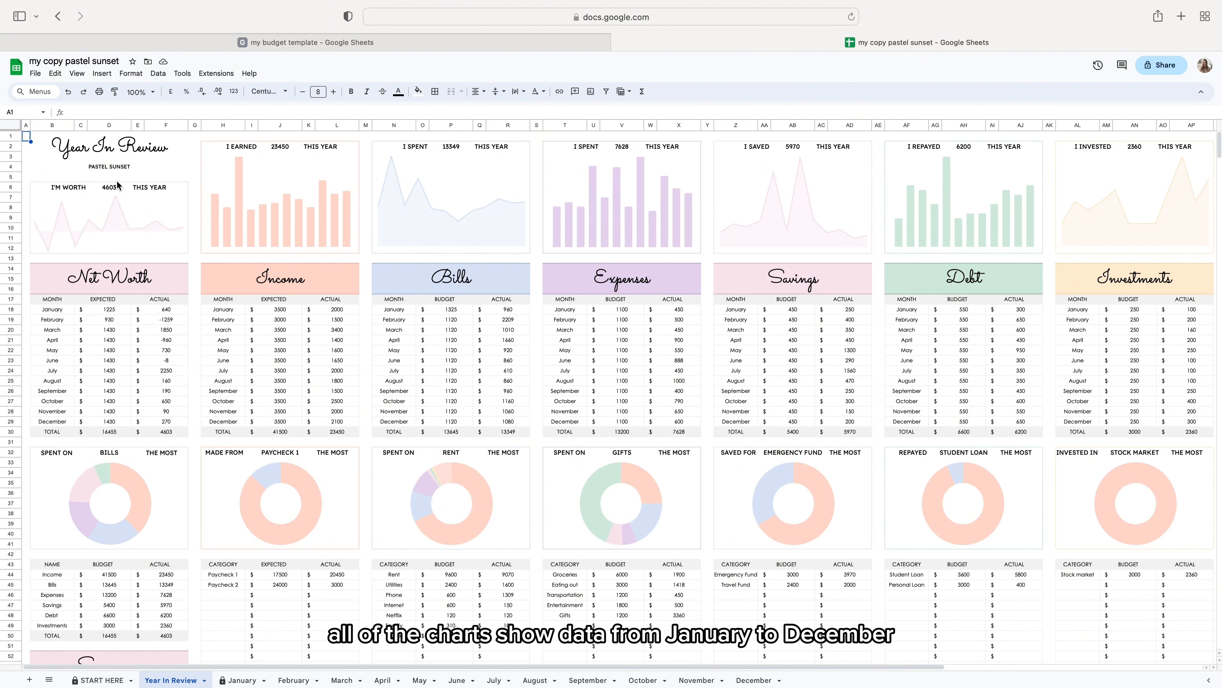
left_click(257, 175)
mouse_move(254, 219)
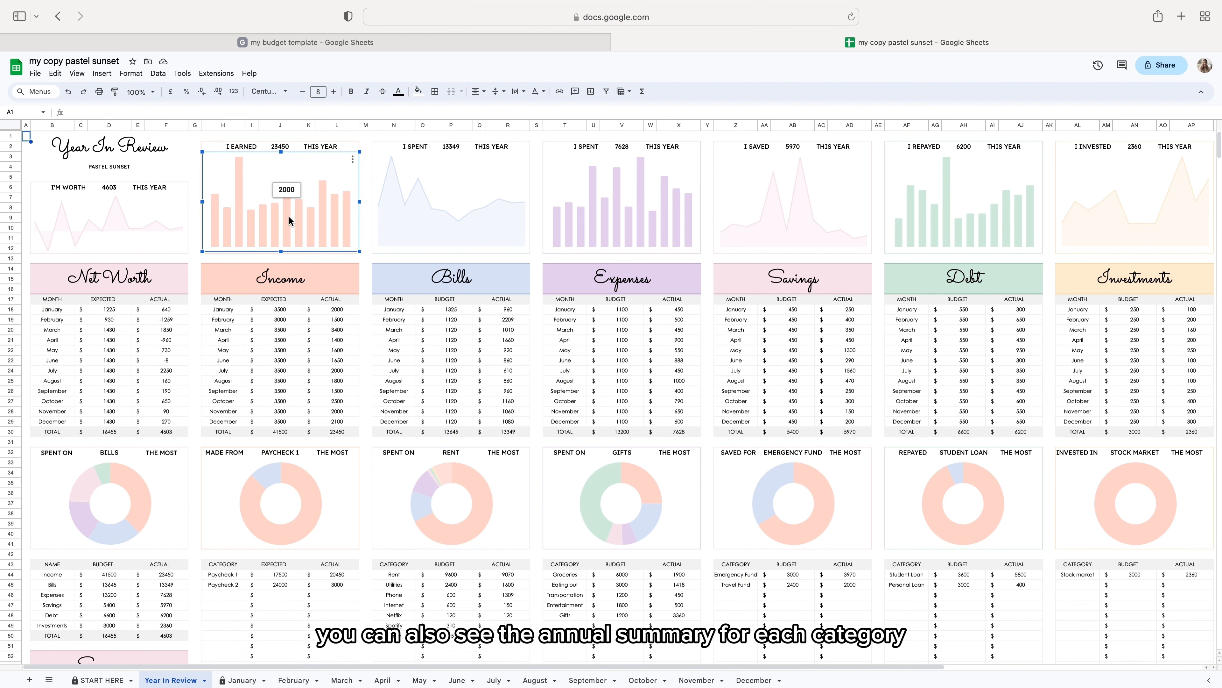
left_click(405, 205)
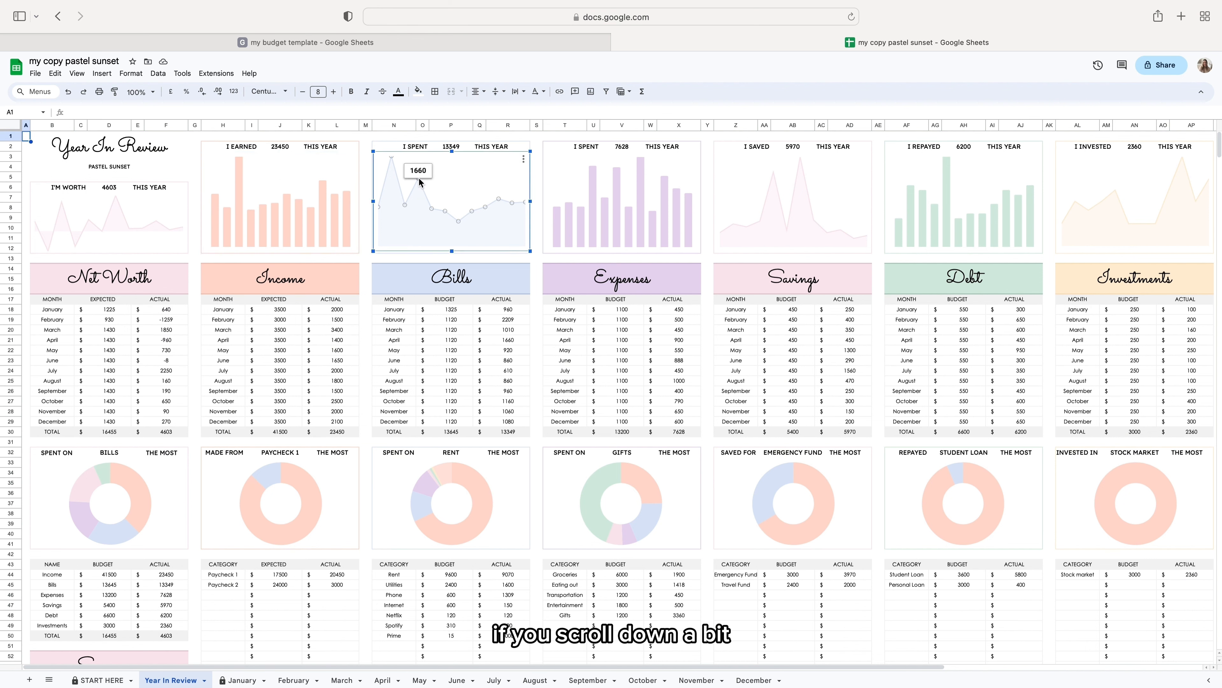
mouse_move(433, 207)
scroll(442, 214, "down", 10)
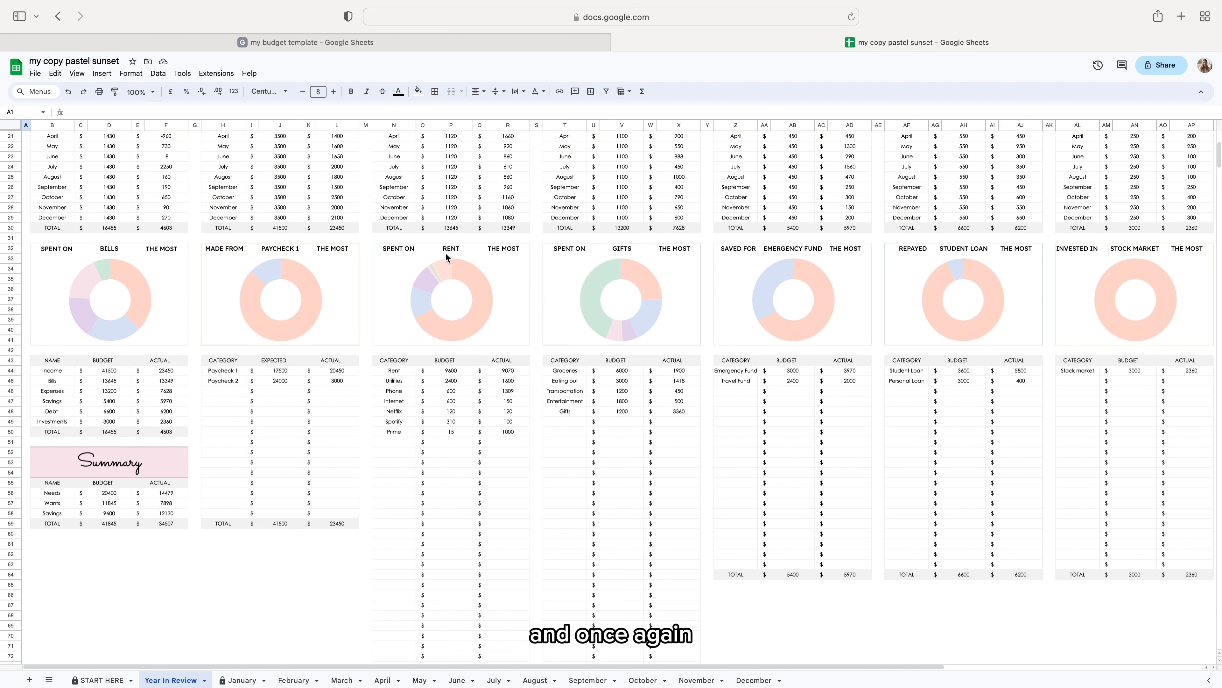
left_click(310, 282)
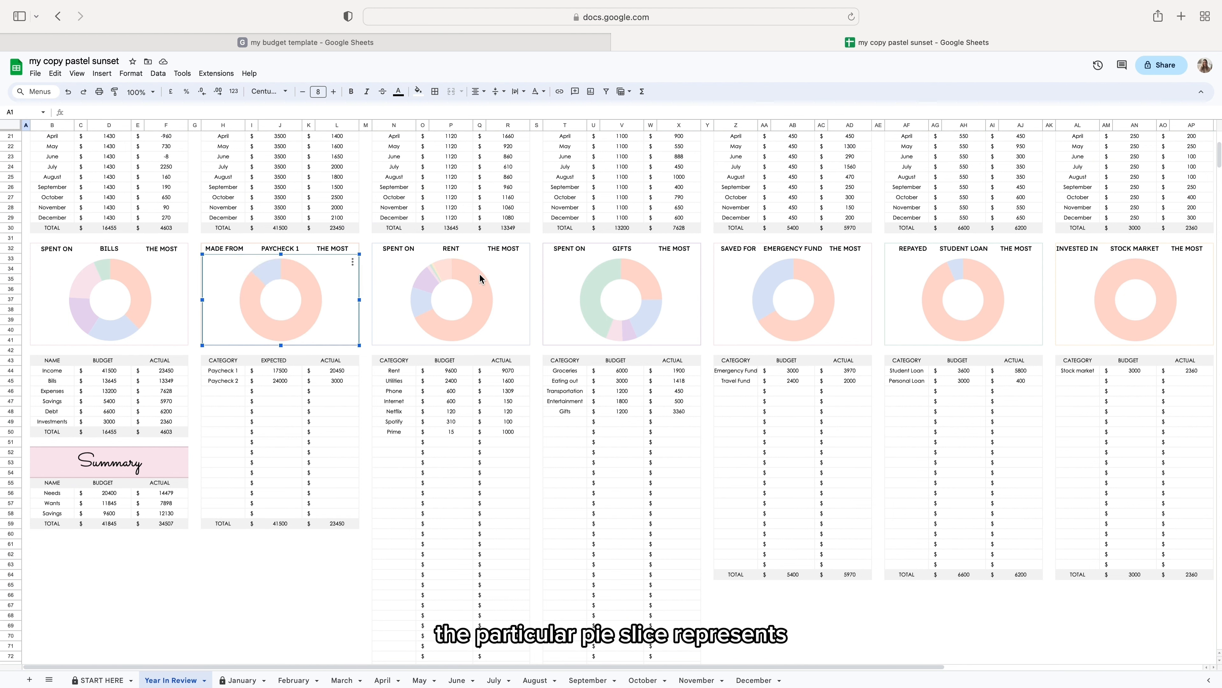
left_click(491, 272)
mouse_move(422, 302)
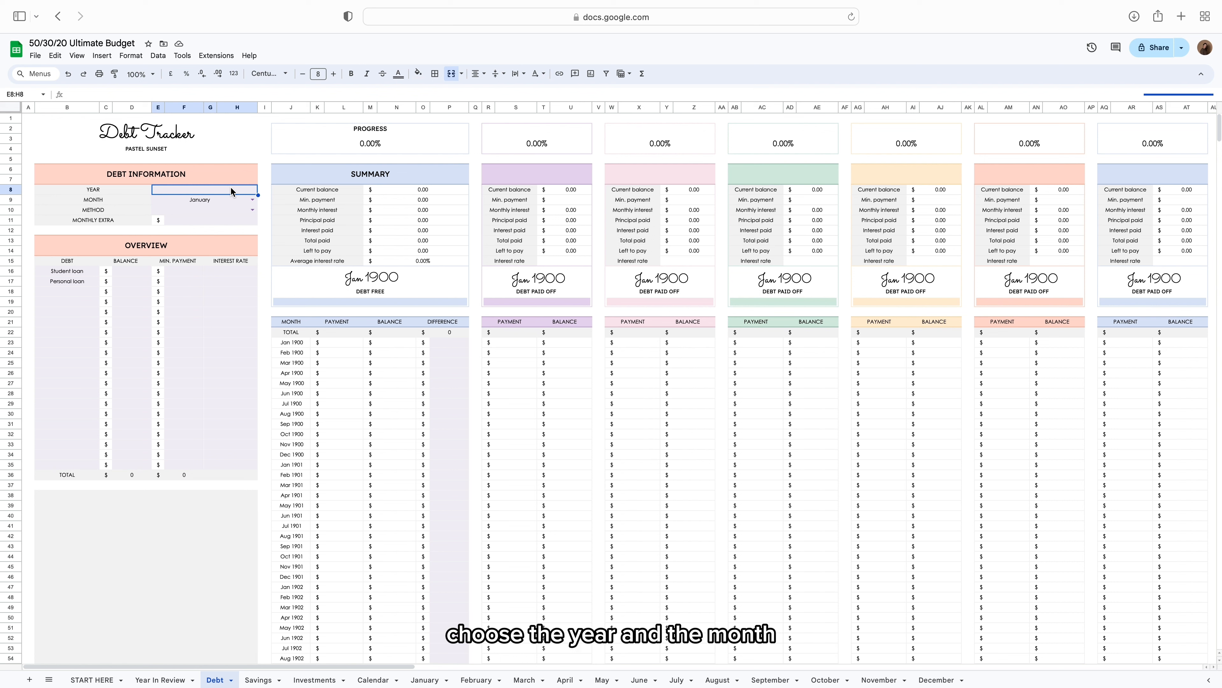
Fill in the Debt sheet's debt information with year 2024, month January, method Snowball and a monthly extra of 200.
type("2024")
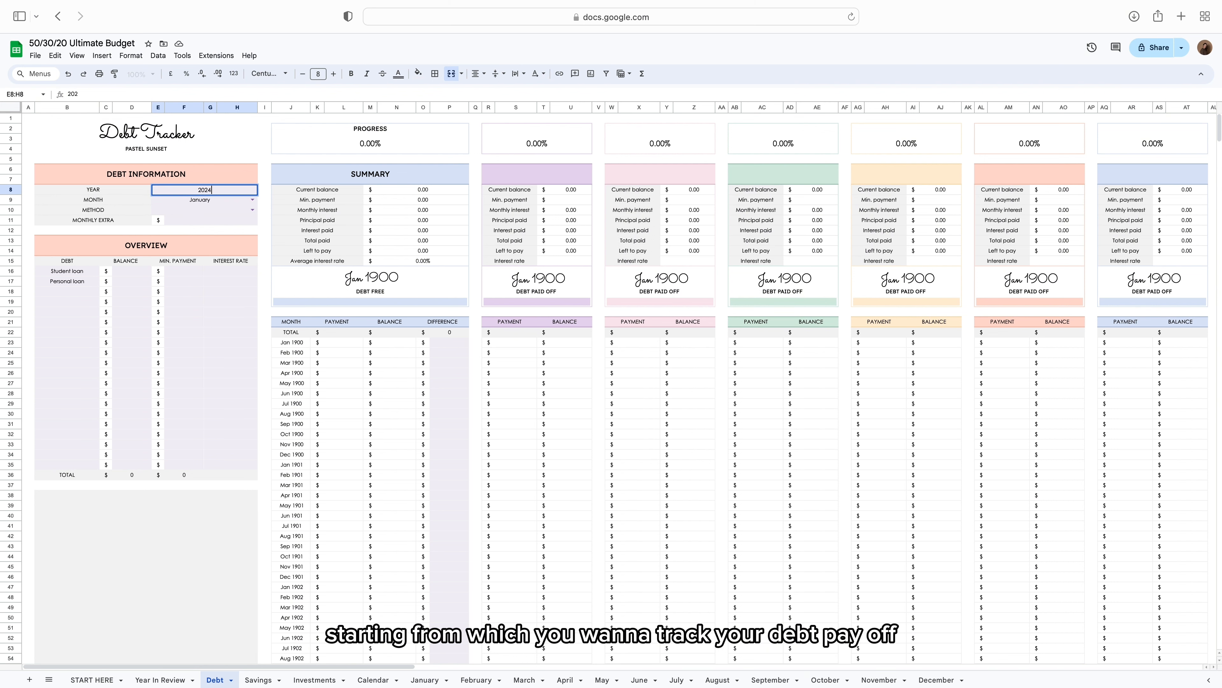
key("Return")
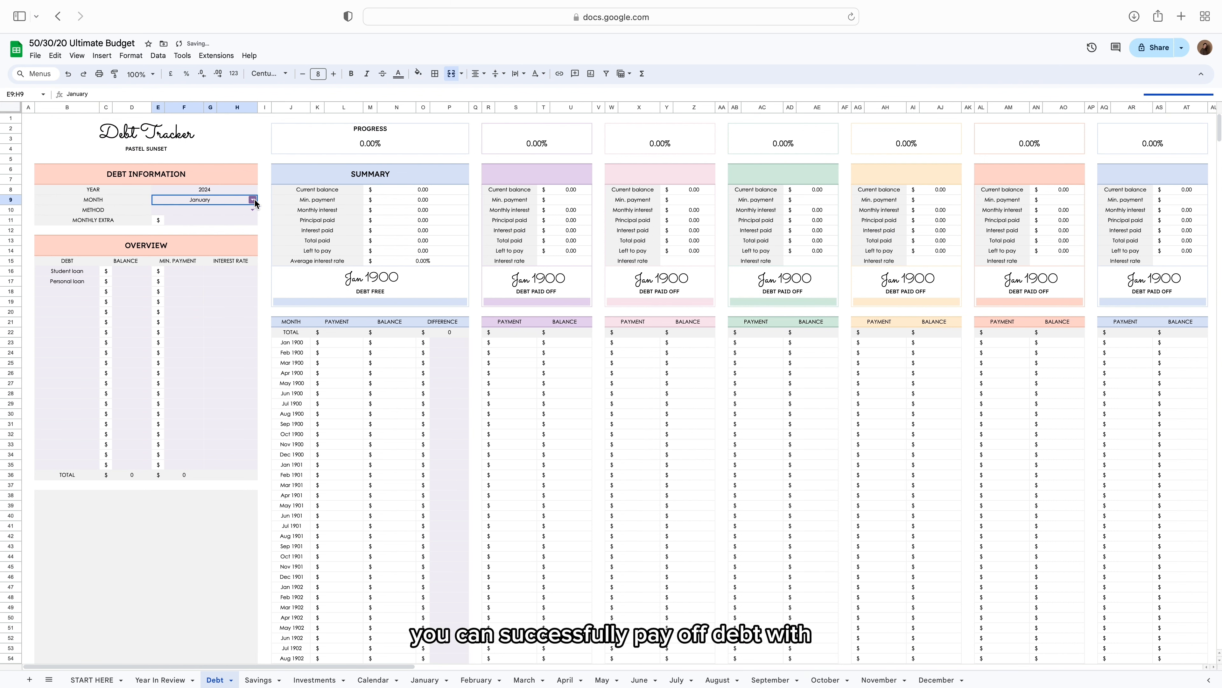
left_click(252, 198)
left_click(246, 216)
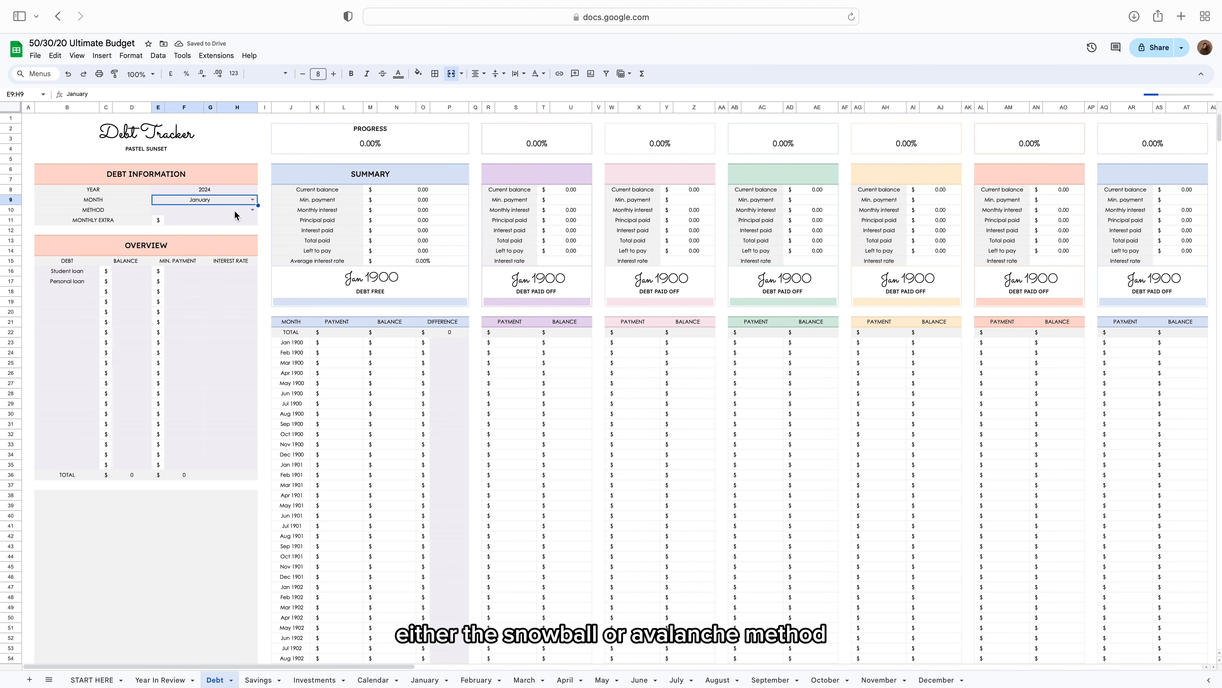
left_click(252, 210)
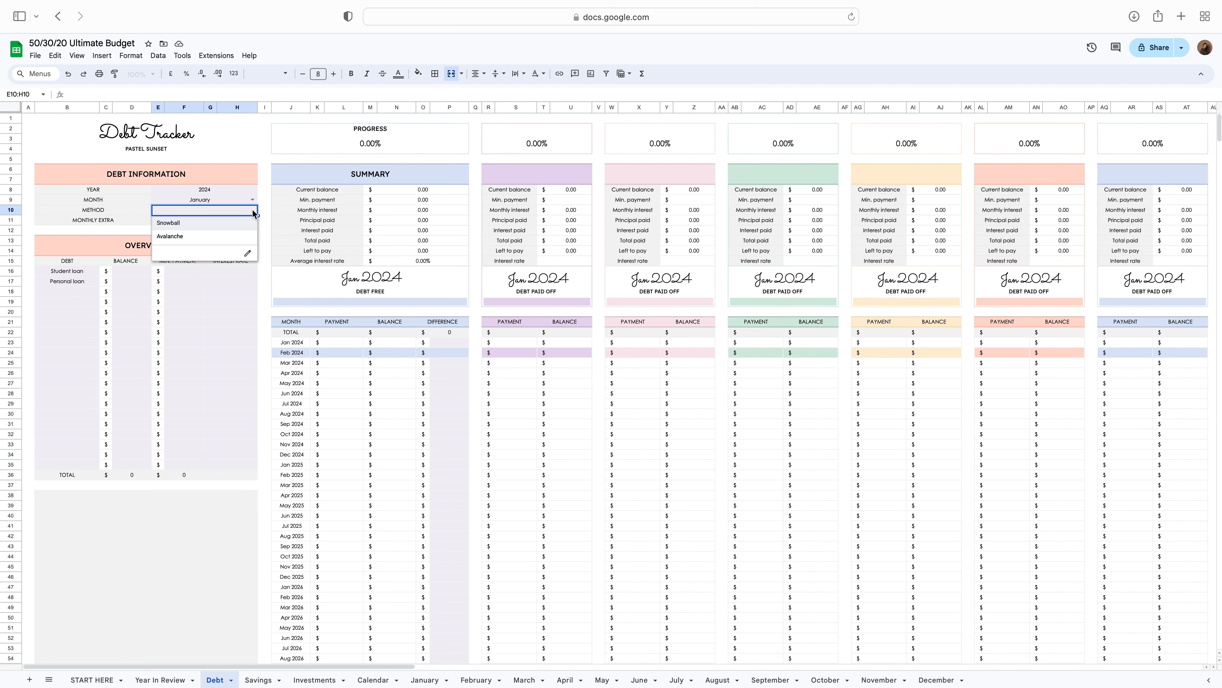
left_click(226, 228)
left_click(226, 221)
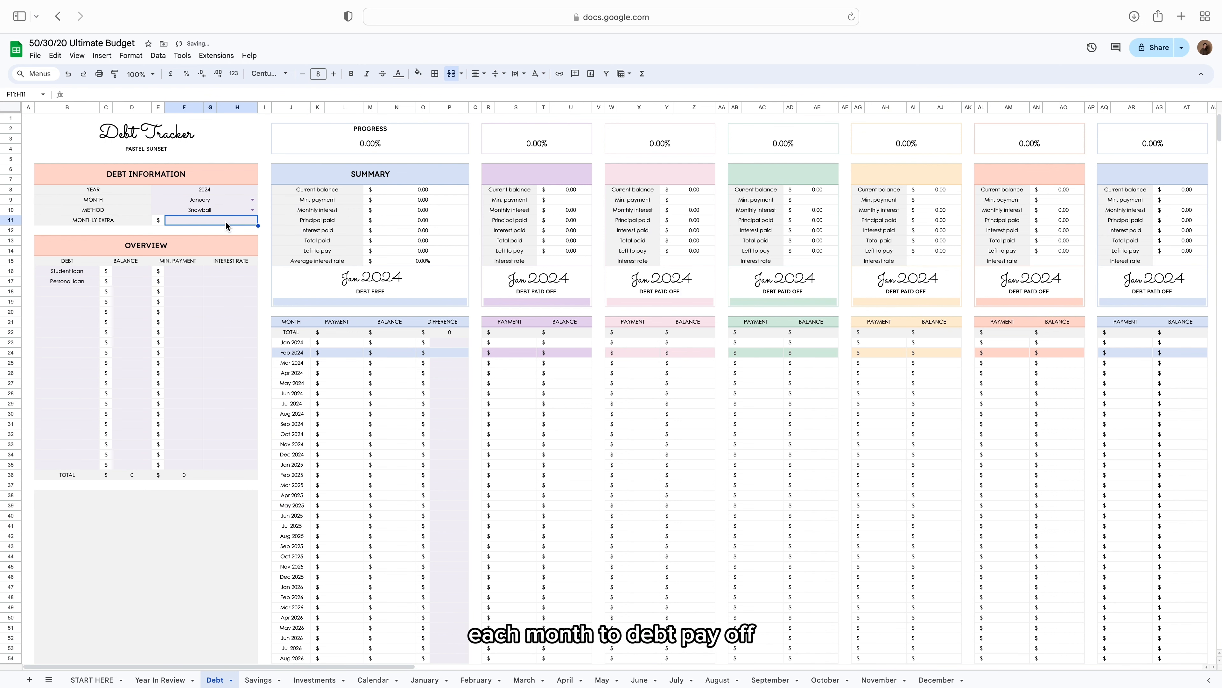
type("200")
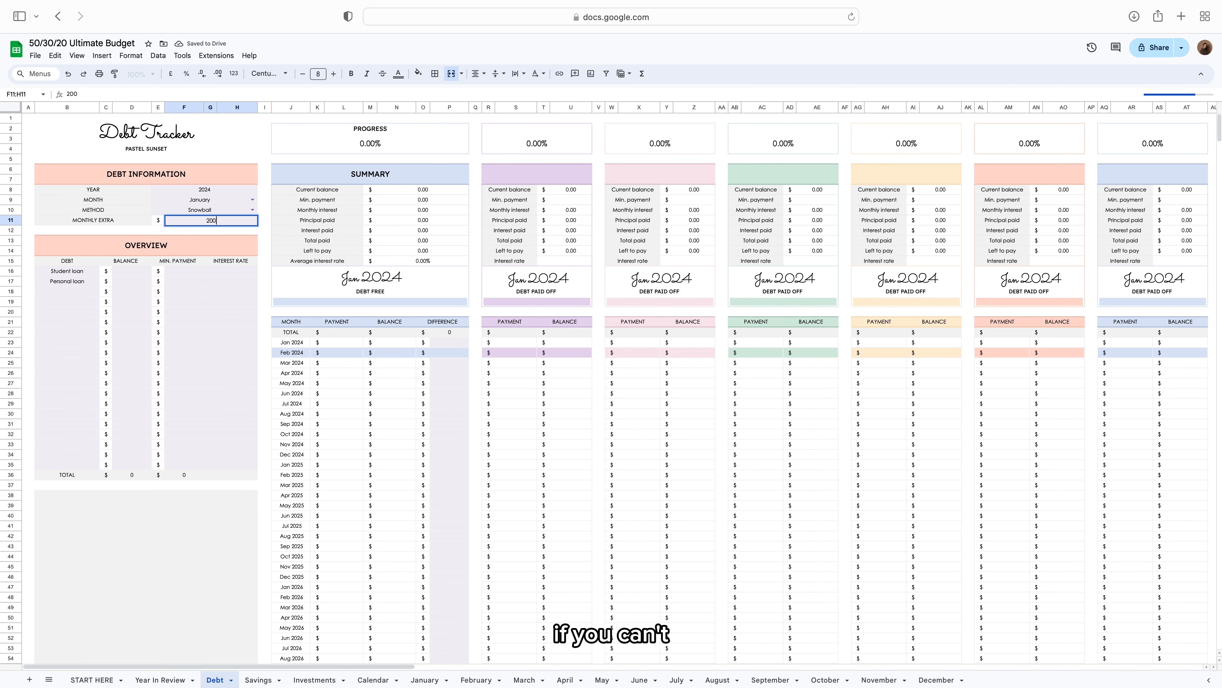
key("Return")
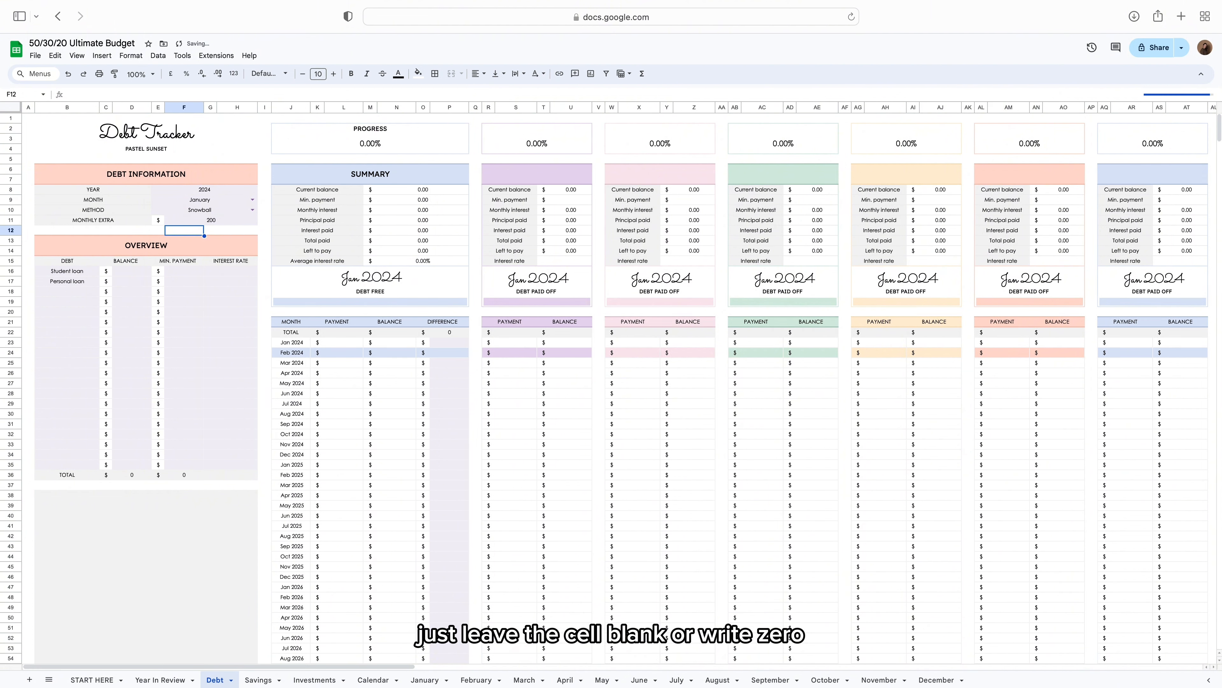
Enter balances in the Debt sheet's overview table: 20000 for the Student loan and 5000 for the Personal loan.
left_click(146, 274)
type("2000")
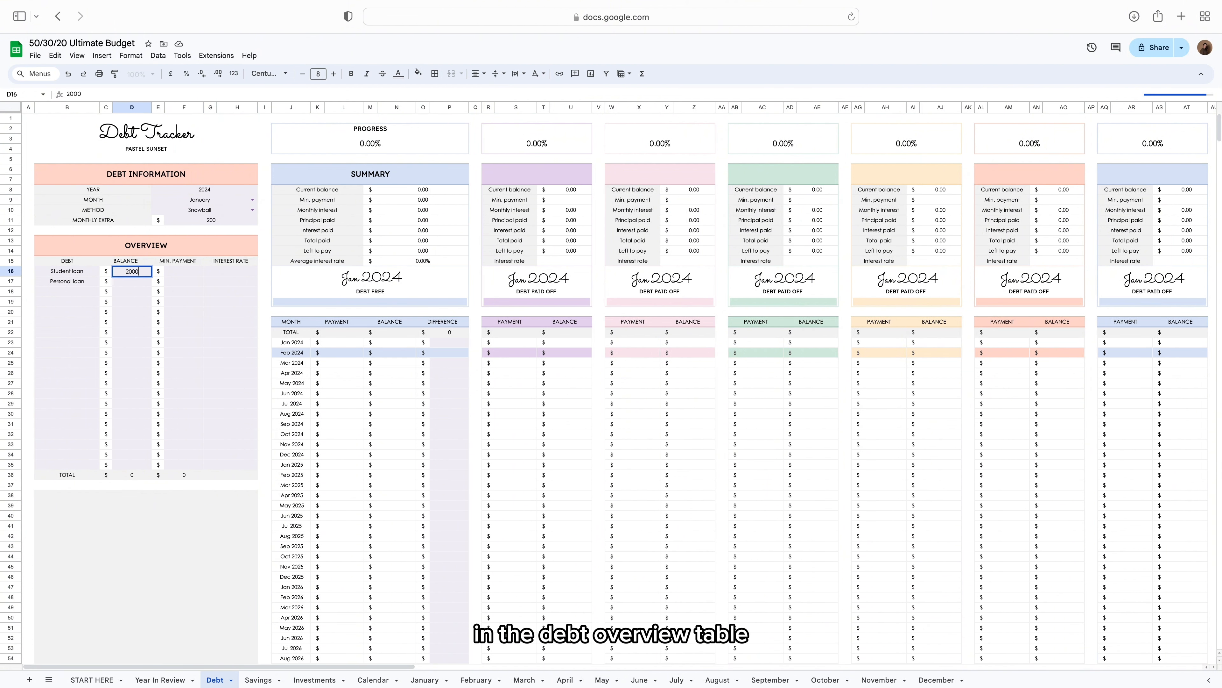
type("0")
key("Return")
type("5")
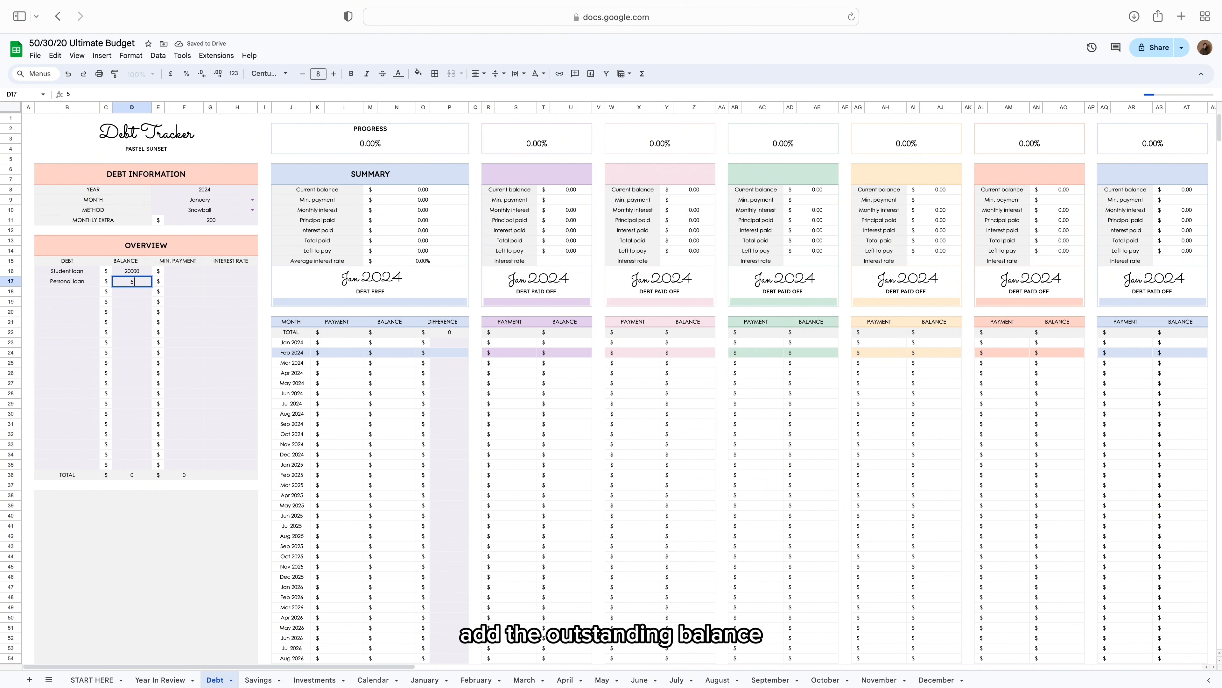
type("000")
Set the minimum payments in the debt overview to 250 for the Student loan and 200 for the Personal loan.
key("Right")
key("Up")
key("Right")
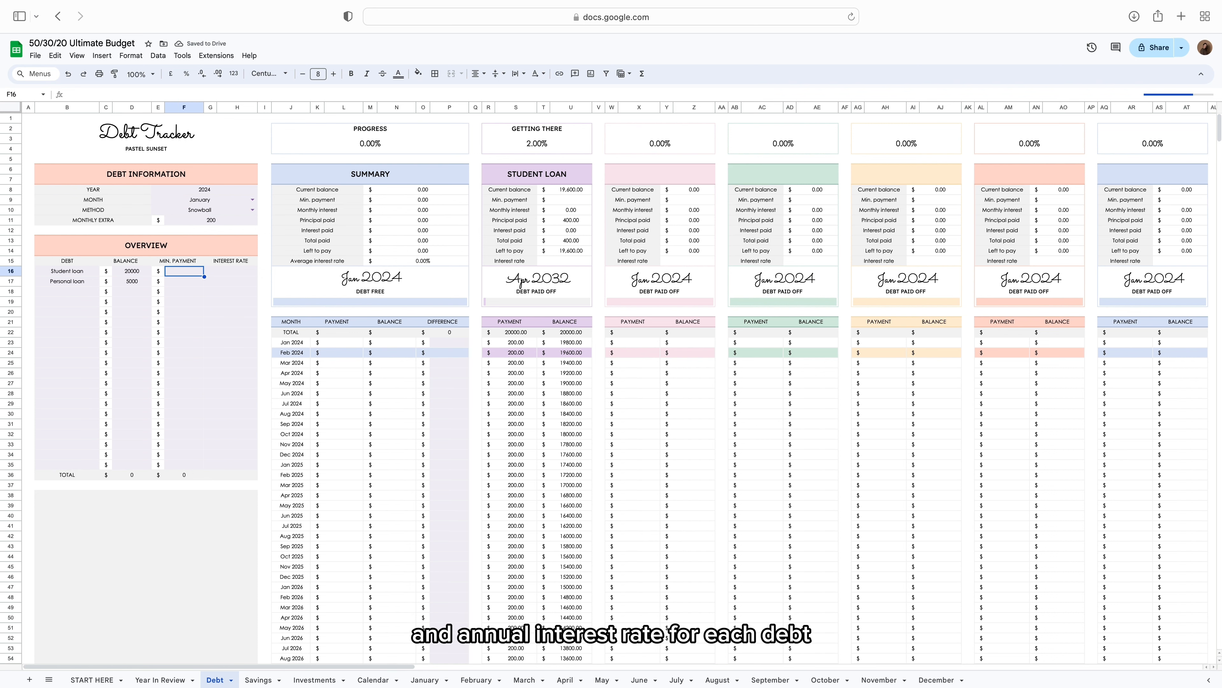
type("250")
key("Return")
type("200")
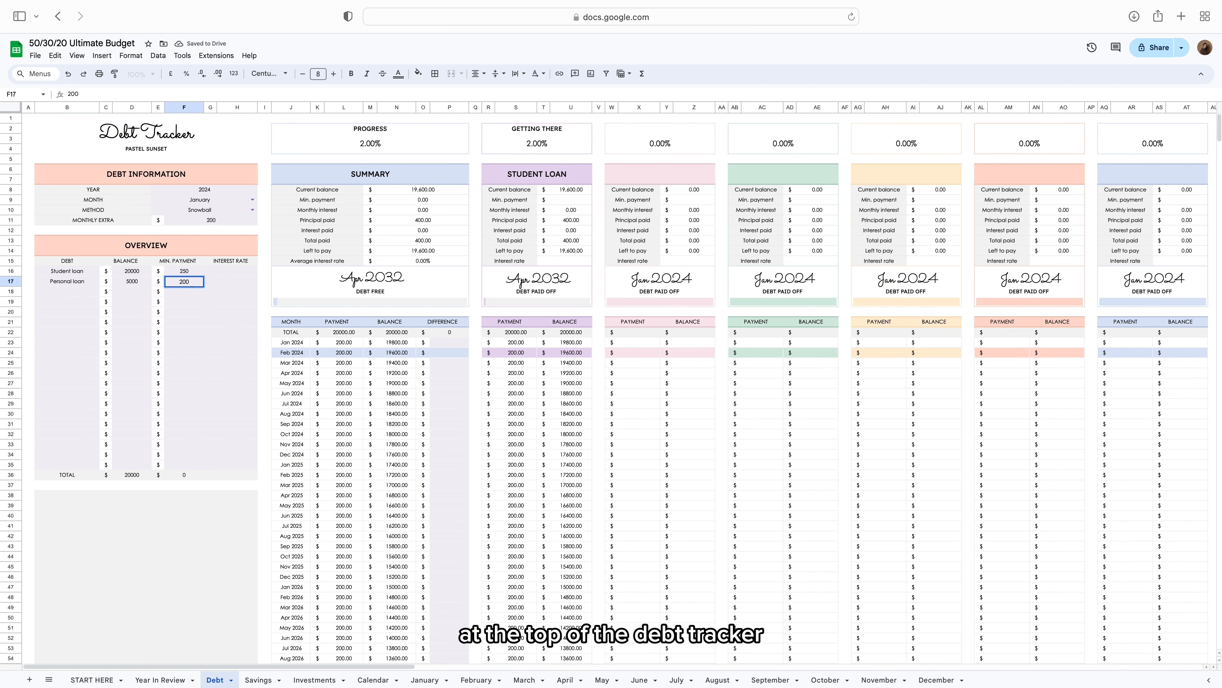
Set the interest rates in the debt overview to 3% for the Student loan and 4% for the Personal loan.
key("Right")
key("Up")
type("3")
key("Return")
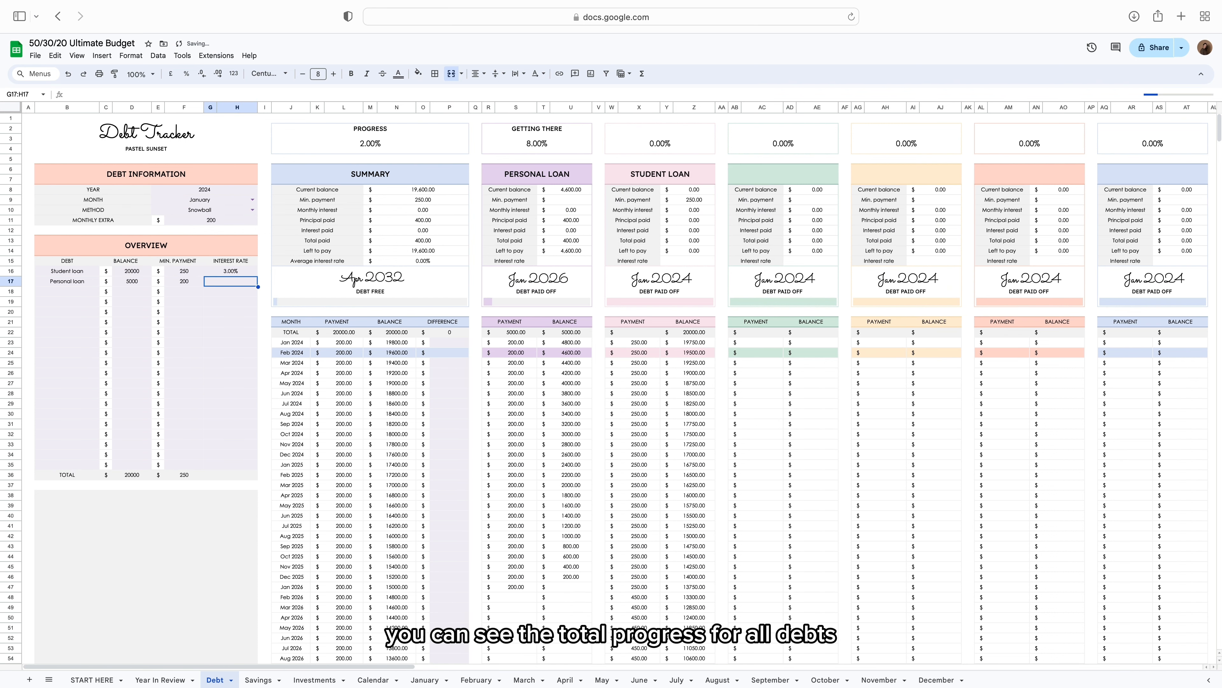
type("4")
key("Return")
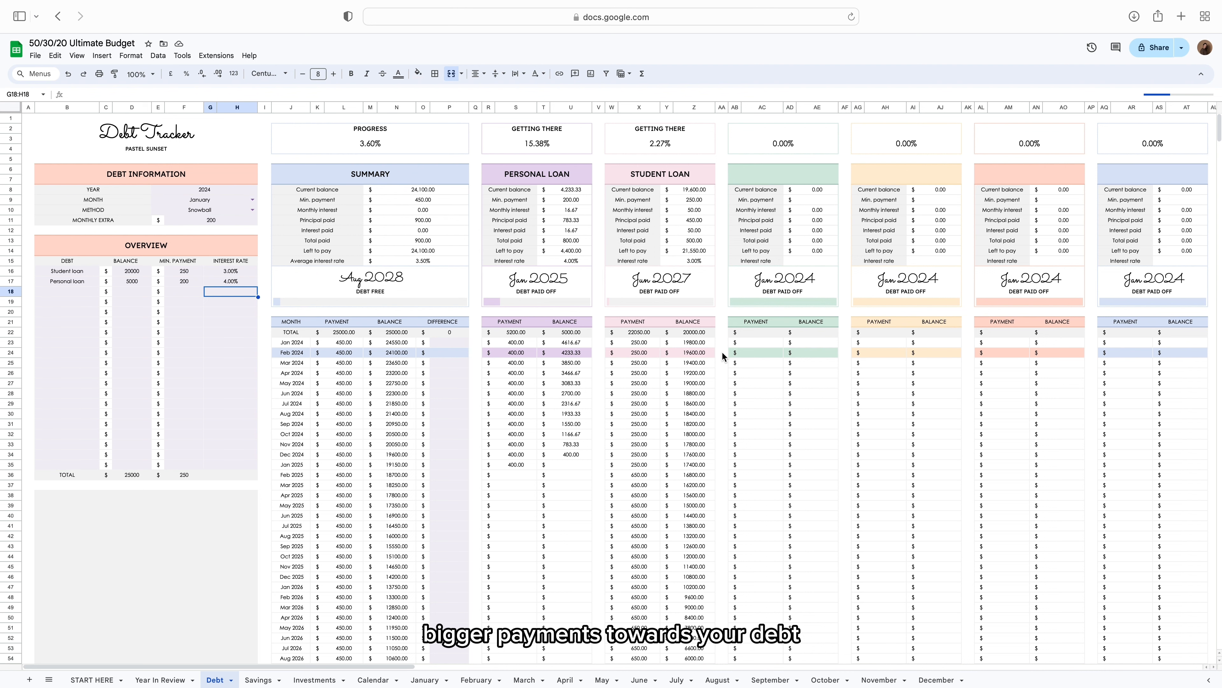
Enter payment differences of 200 for Feb 2024 and -100 for Mar 2024 in the debt tracker's monthly schedule.
left_click(448, 352)
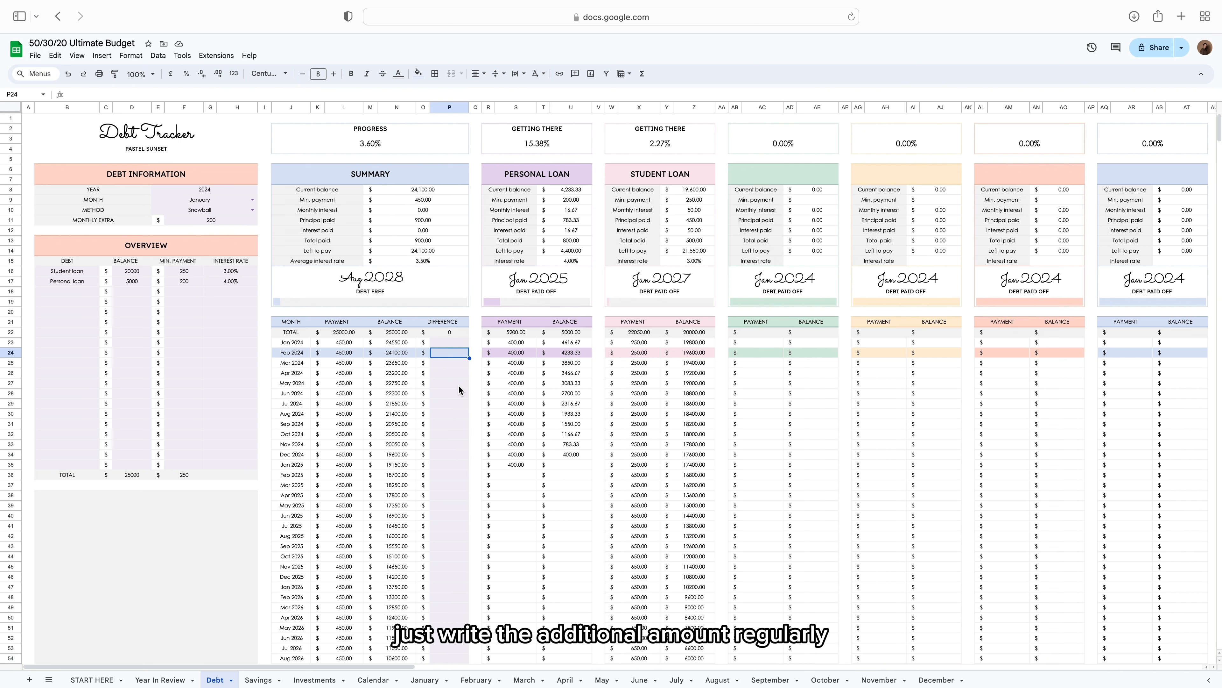
type("200")
key("Return")
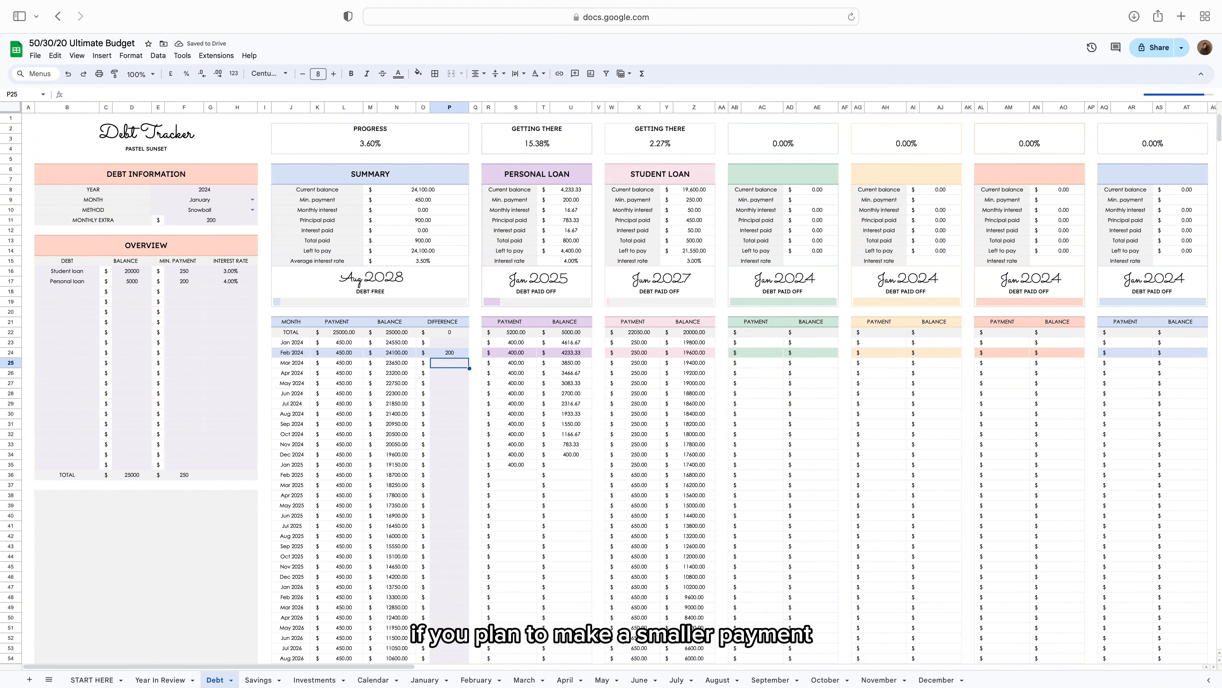
type("-")
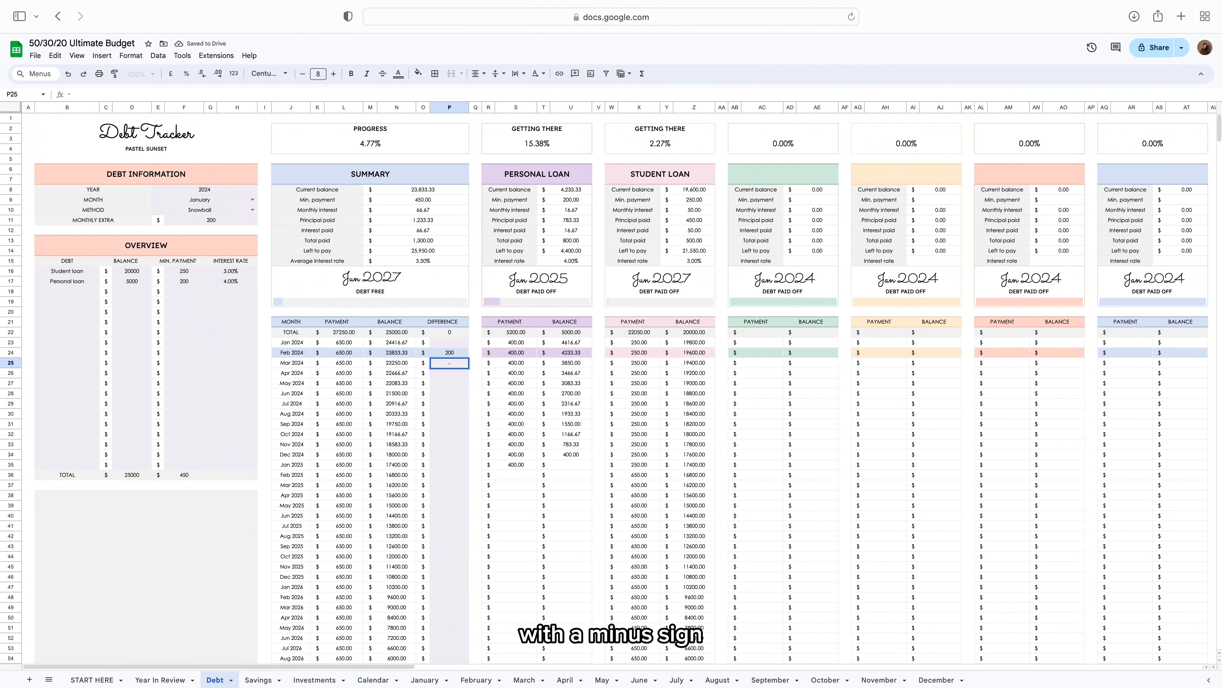
type("100")
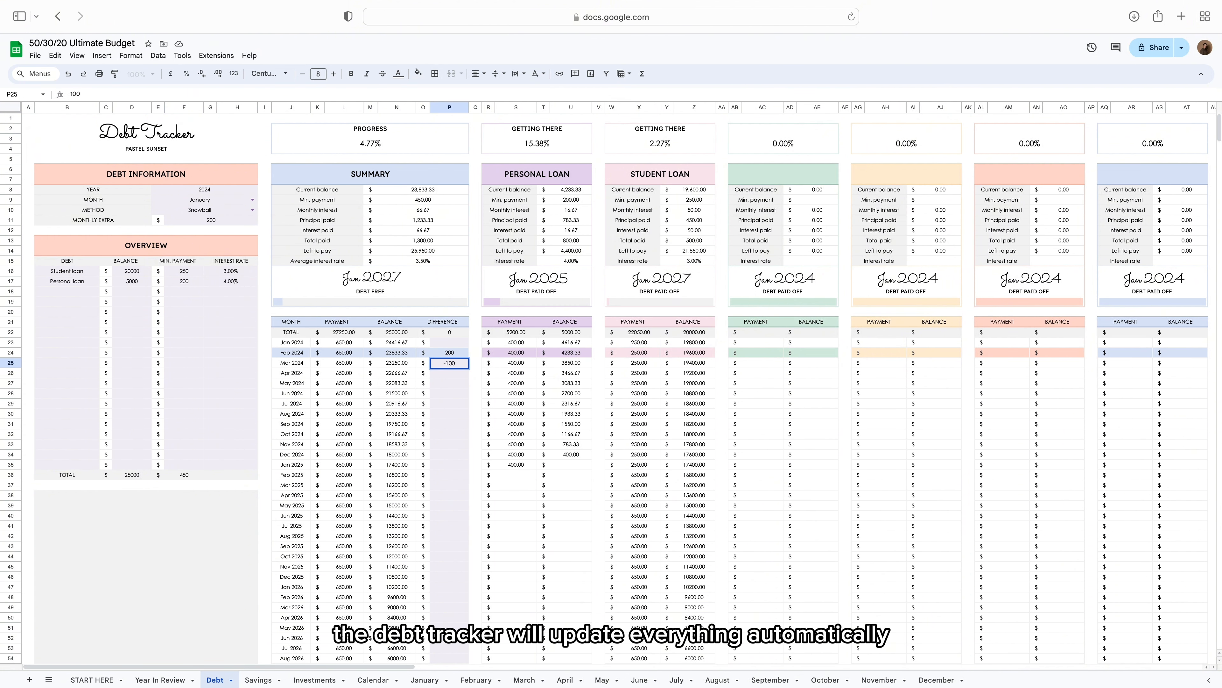
key("Return")
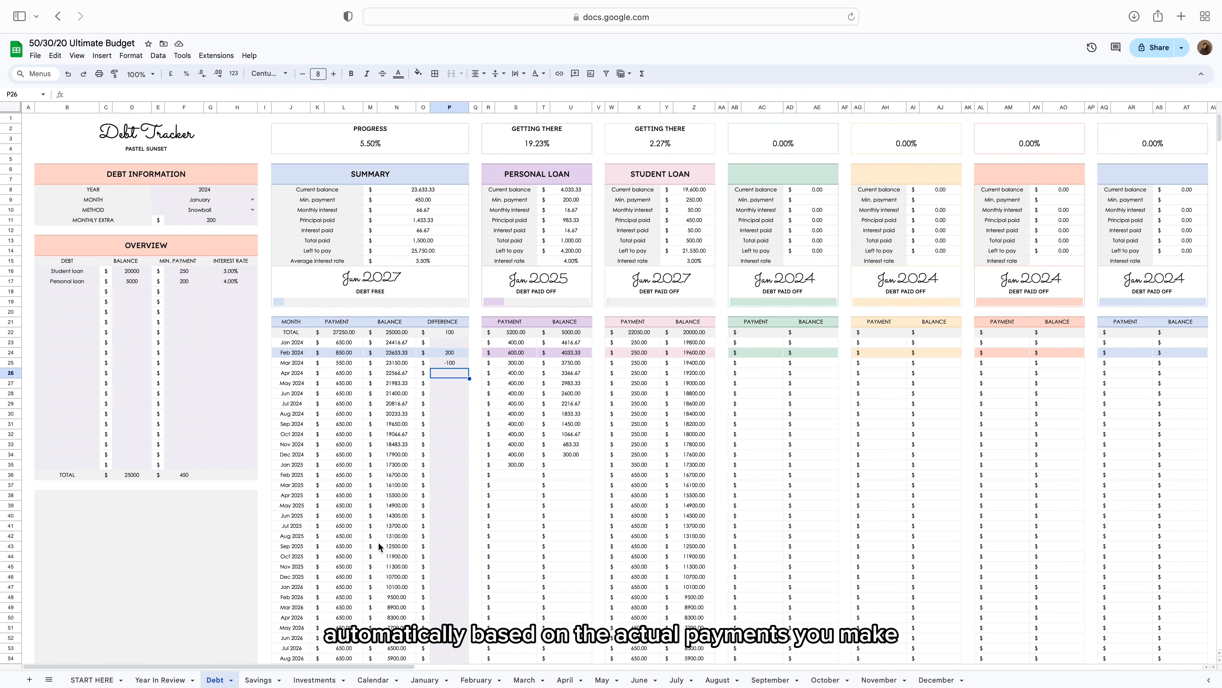
Set the Emergency fund's goal date to 1 Jan 2025 on the Savings sheet.
left_click(255, 680)
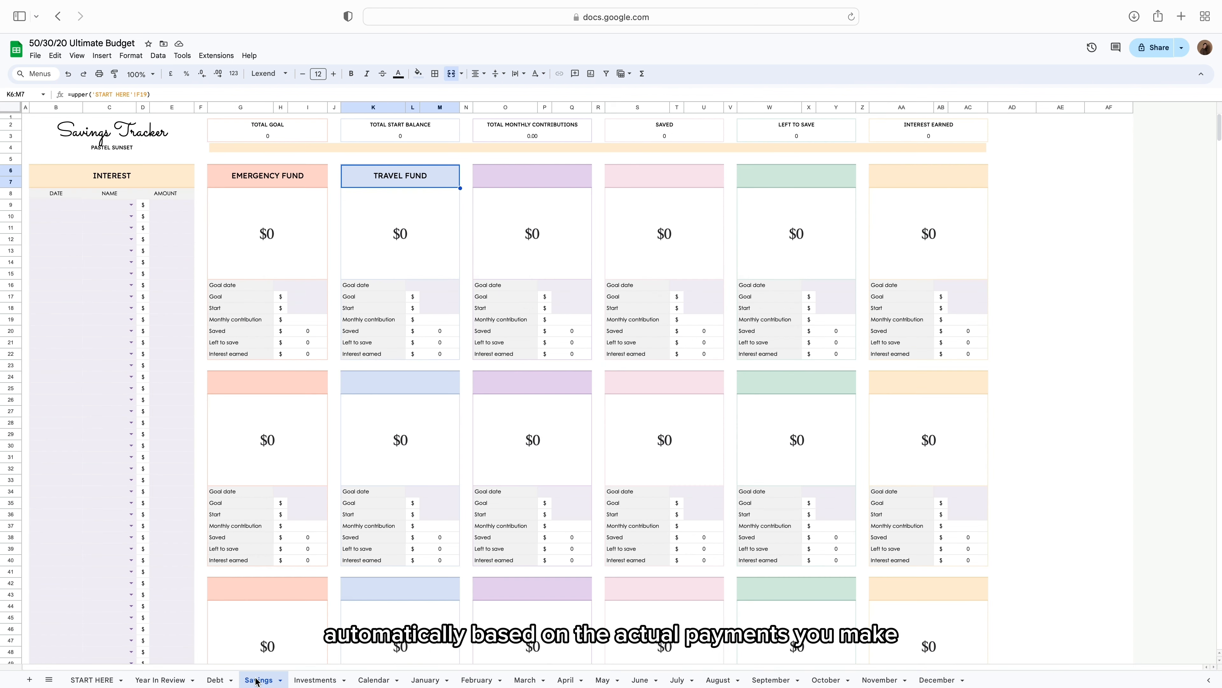
double_click(308, 286)
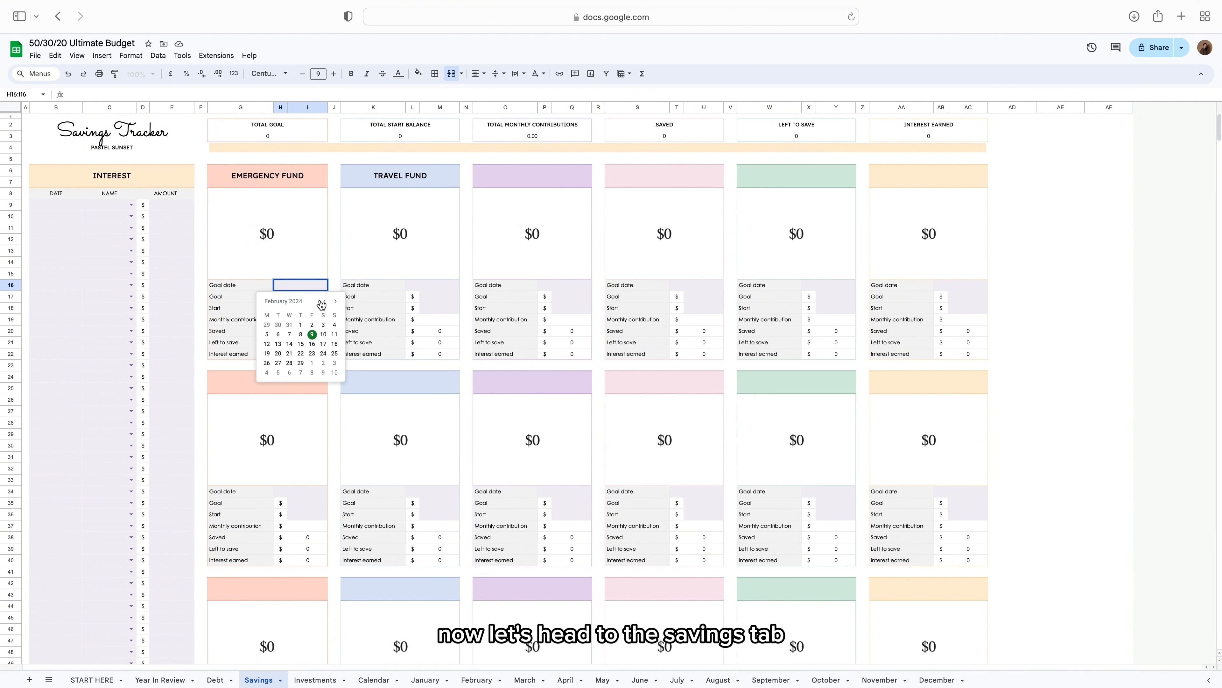
left_click(335, 302)
left_click(335, 302)
left_click(336, 302)
left_click(336, 302)
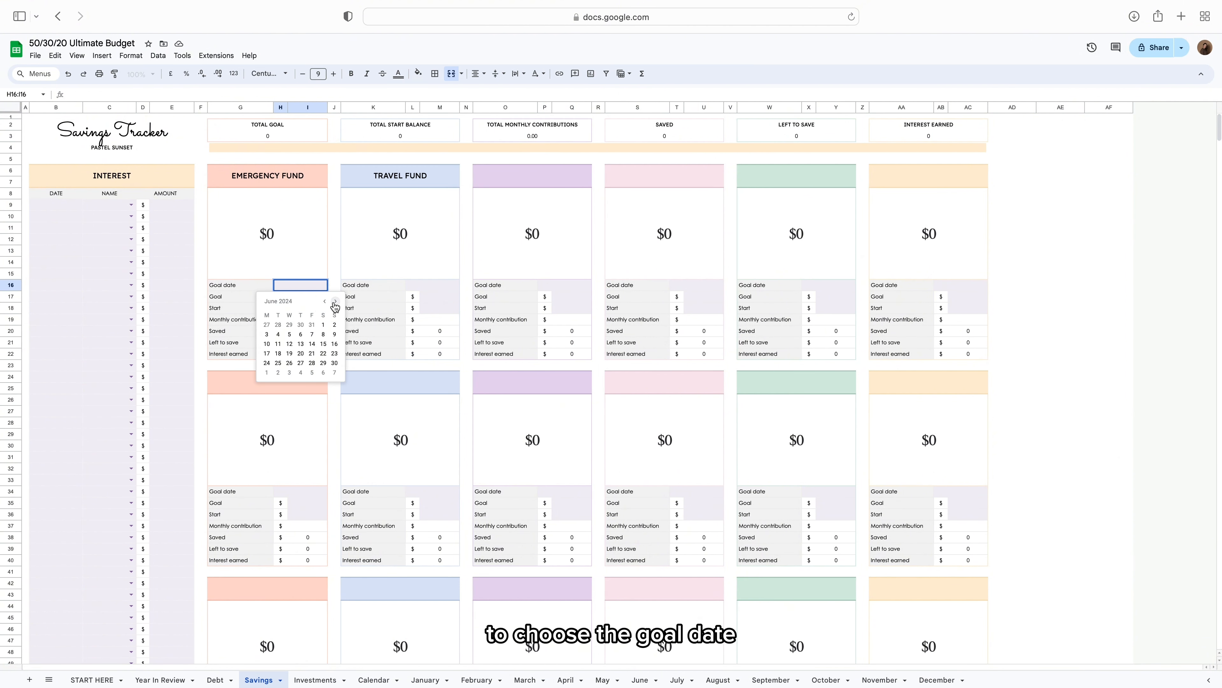
left_click(336, 302)
left_click(336, 302)
left_click(336, 301)
left_click(335, 301)
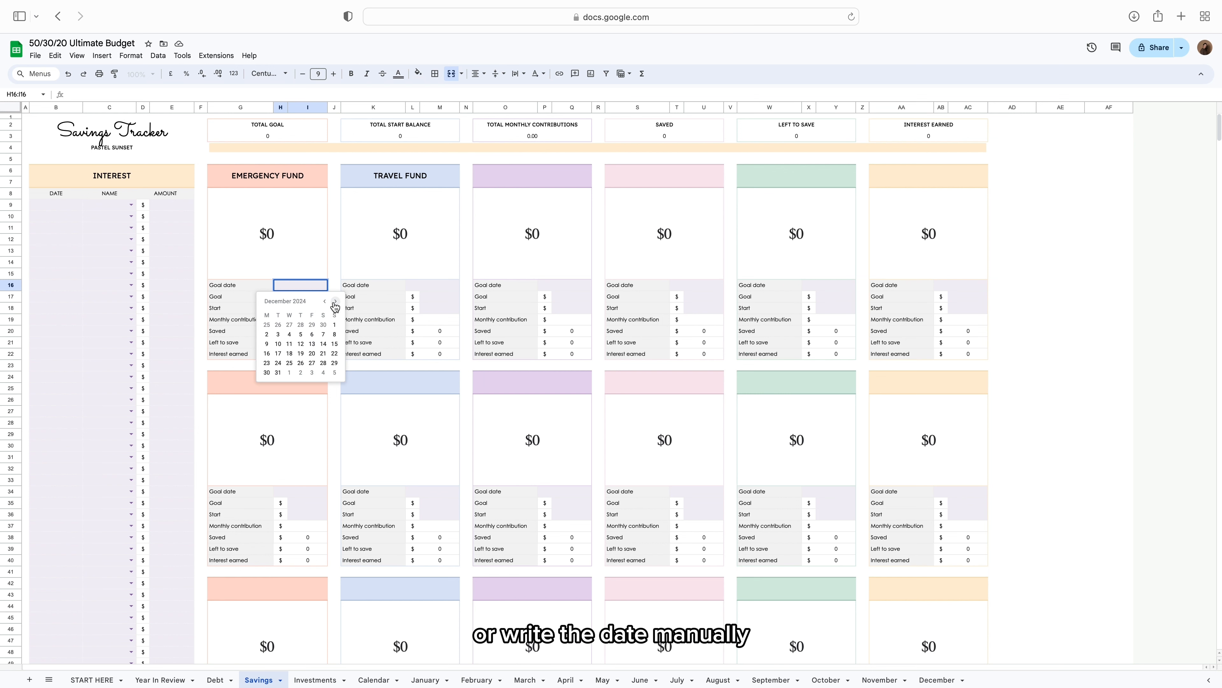
left_click(336, 302)
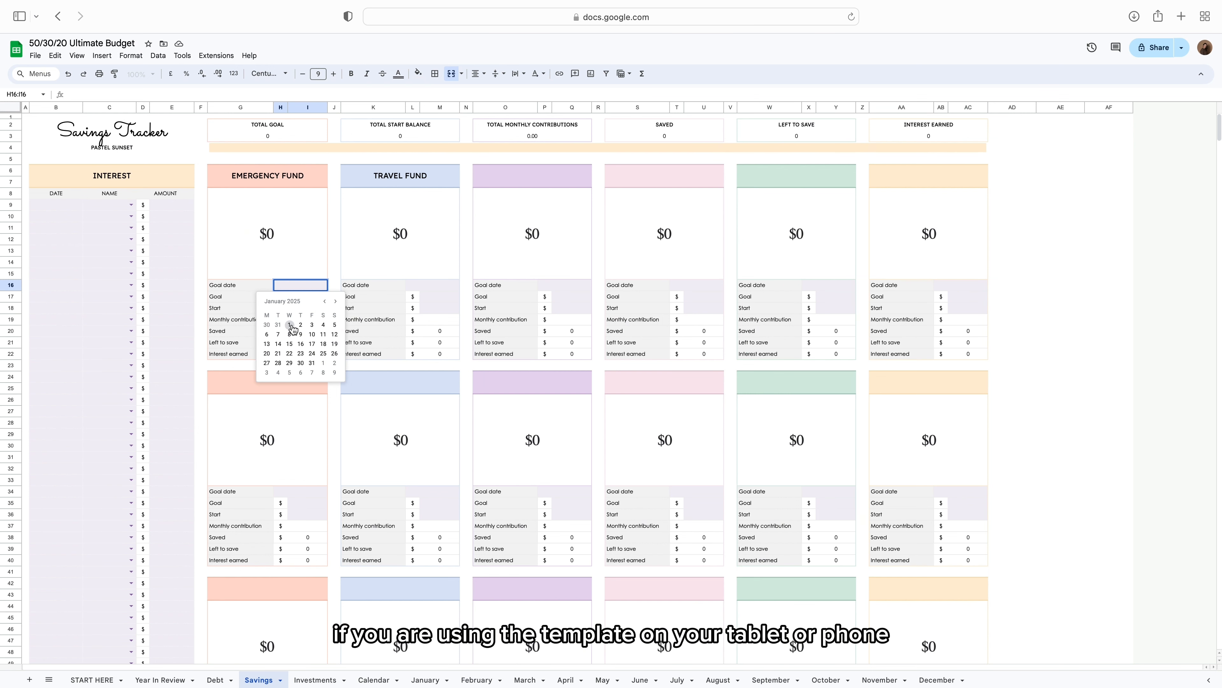
left_click(290, 325)
Enter a goal of 5000 and a start balance of 500 for the Emergency fund.
left_click(311, 296)
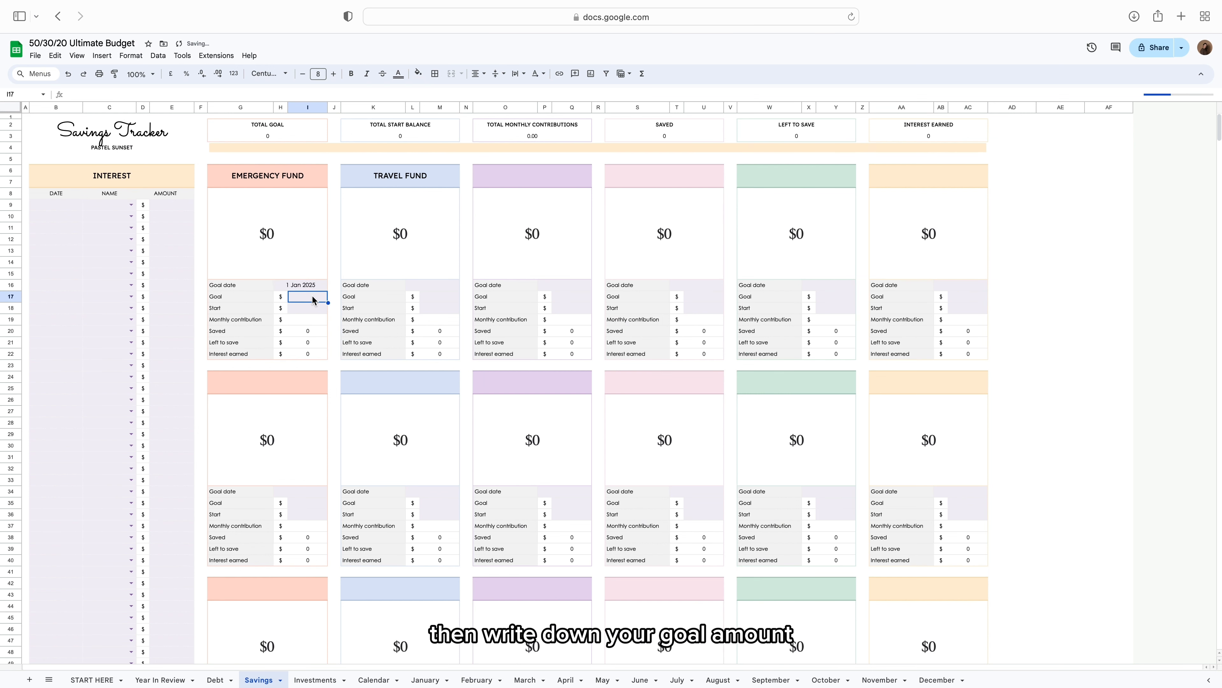
type("5000")
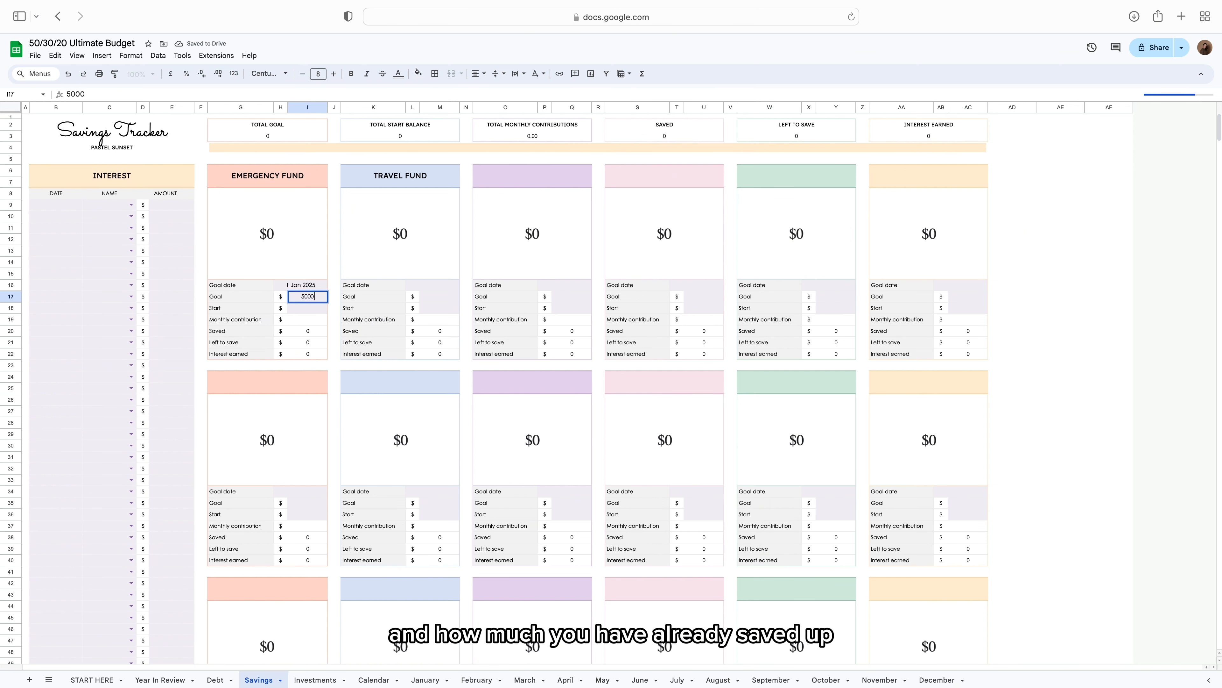
key("Return")
type("5")
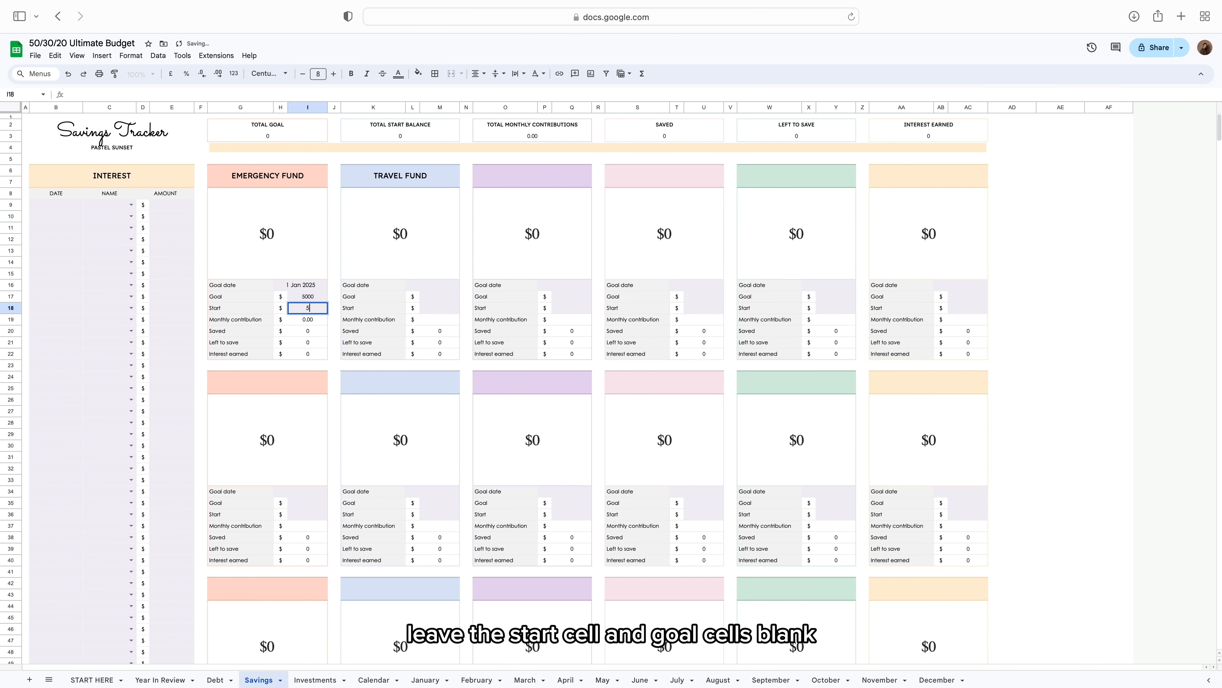
type("00")
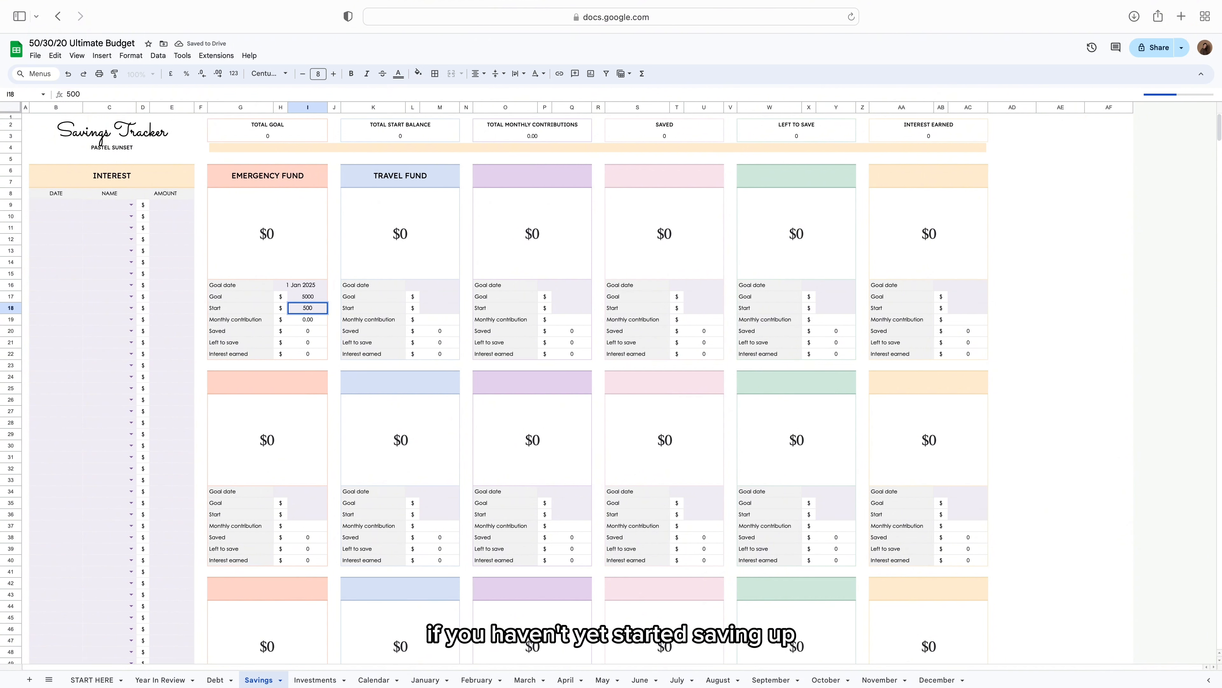
key("Return")
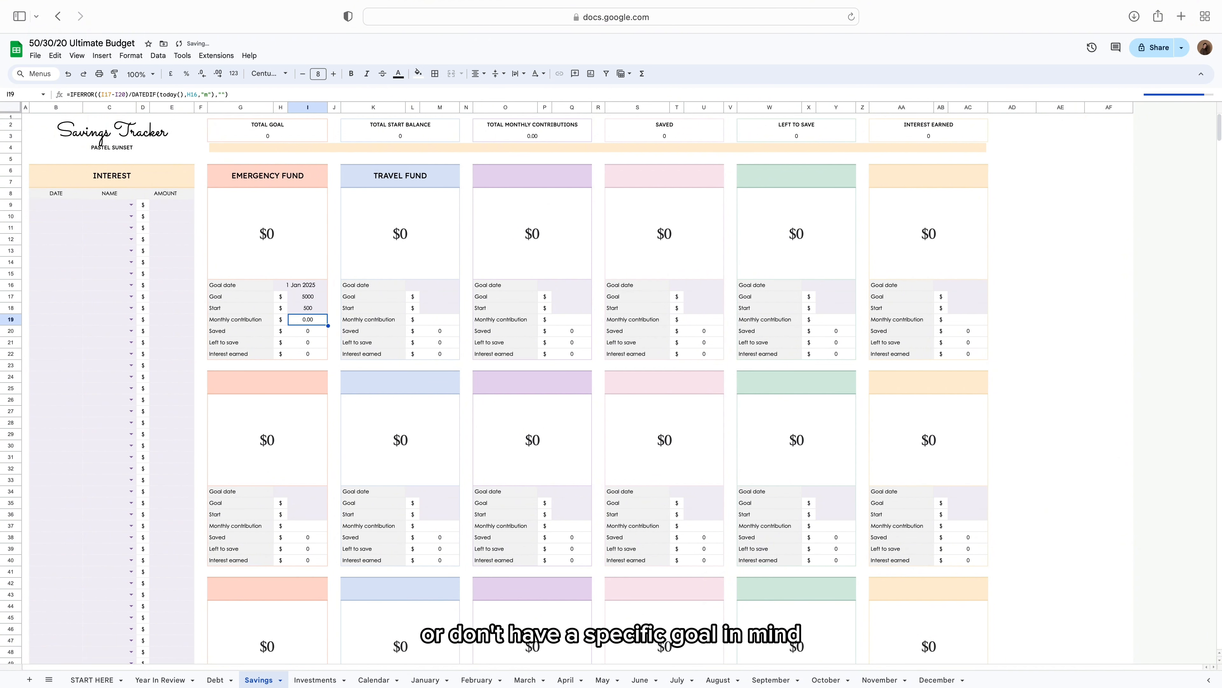
Fill in the Travel fund with goal date 1 Jan 2025, goal 2000 and start balance 0.
double_click(441, 283)
left_click(424, 328)
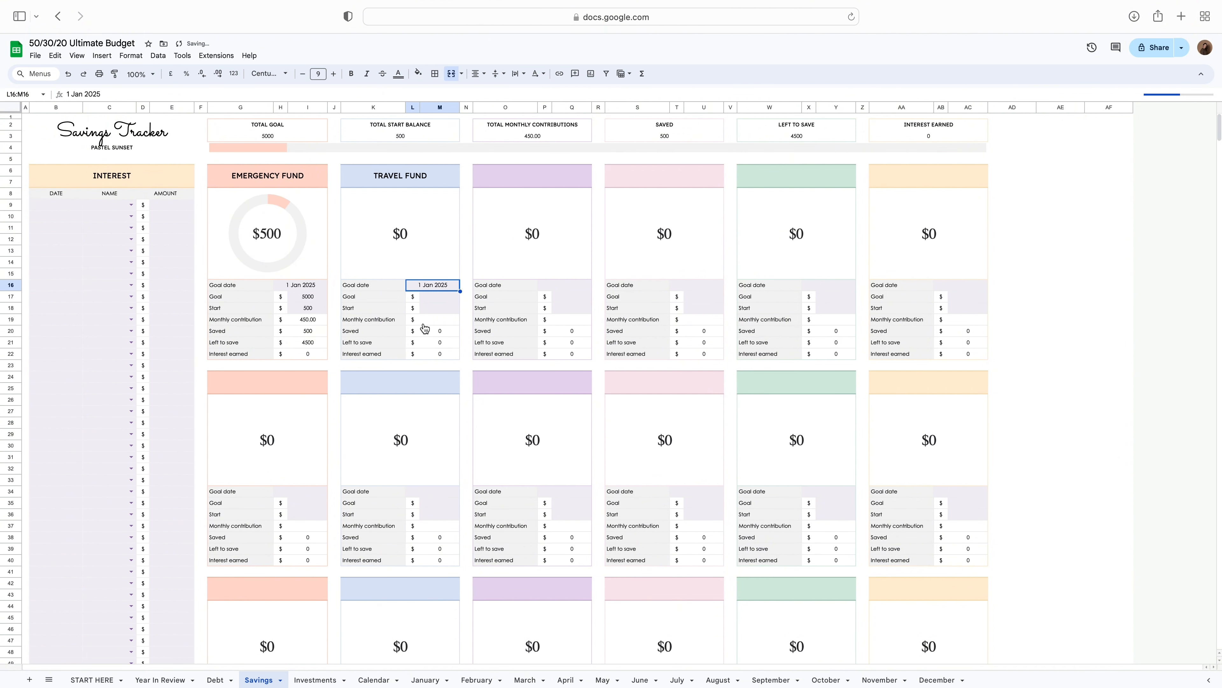
left_click(439, 296)
type("2000")
key("Return")
type("0")
key("Return")
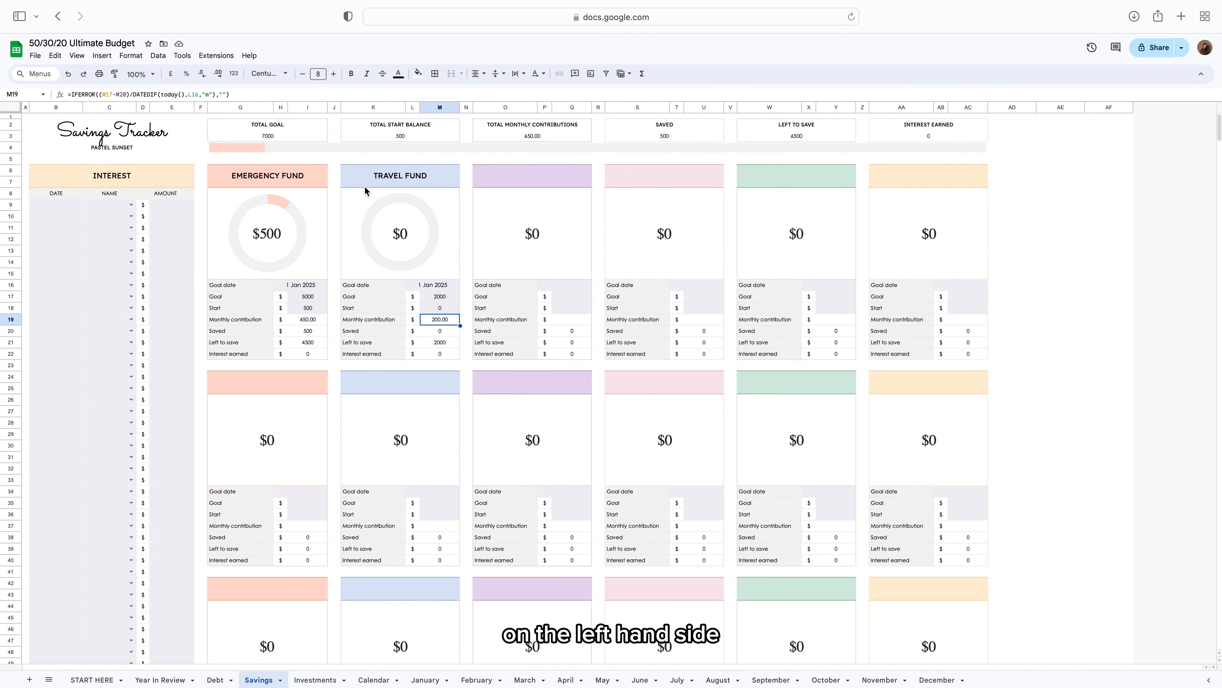
Log interest of 20 for the Emergency fund dated 10 Feb 2024 in the savings interest table.
double_click(49, 209)
left_click(79, 256)
left_click(131, 205)
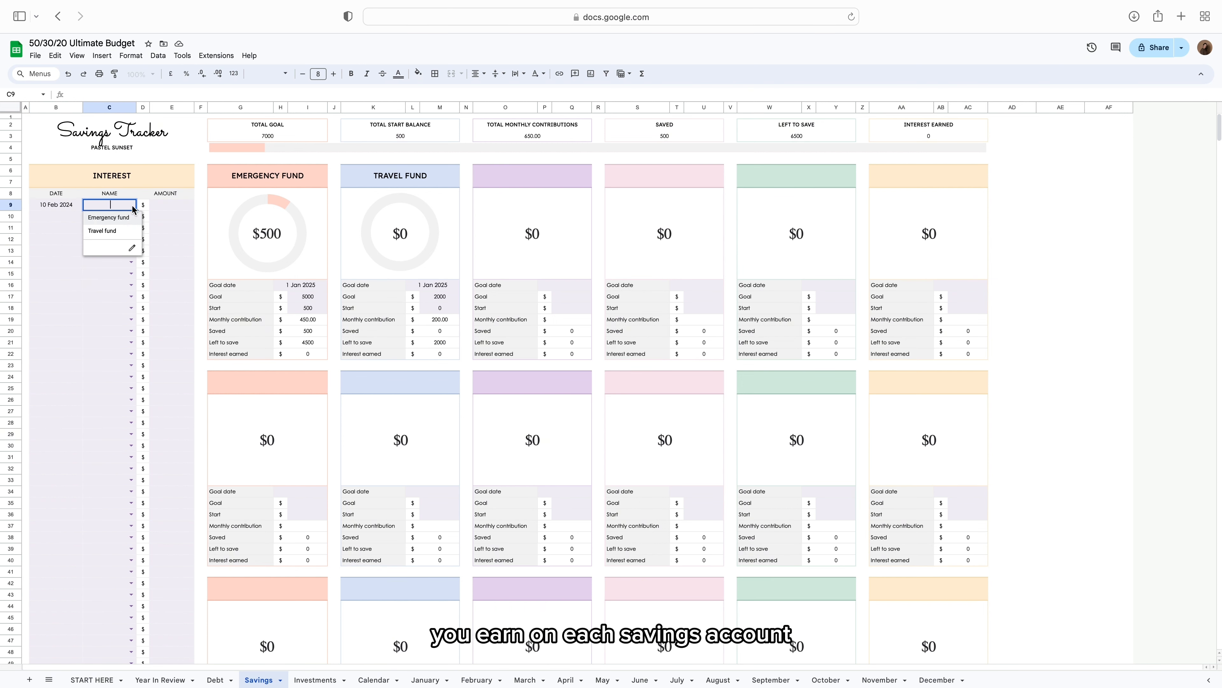
left_click(102, 220)
key("Tab")
key("Tab")
type("20")
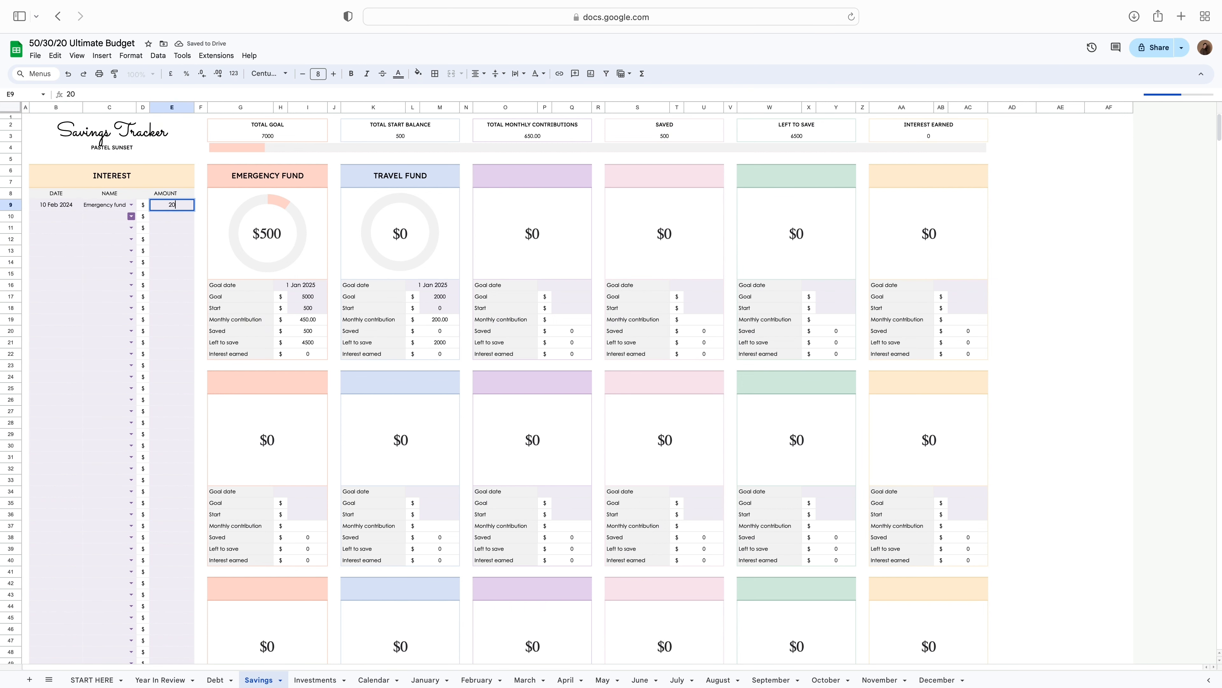
key("Return")
Log interest of 40 for the Travel fund dated 15 Feb 2024 in the savings interest table.
double_click(74, 220)
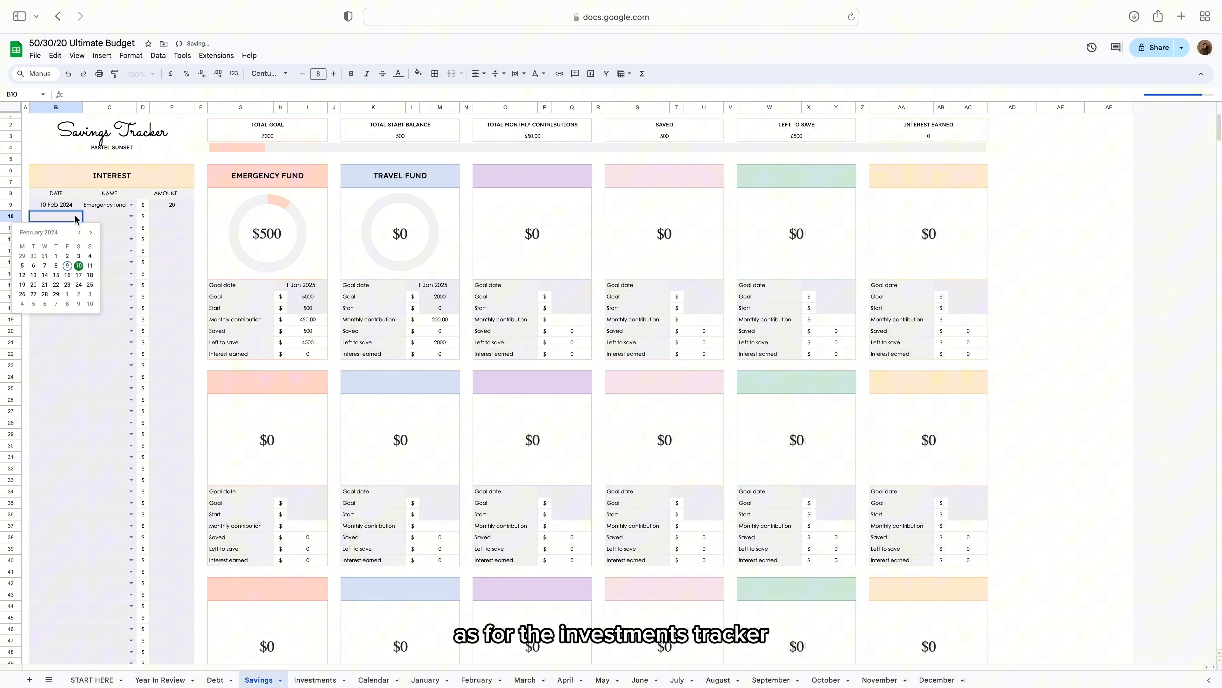
left_click(58, 279)
left_click(132, 218)
left_click(103, 246)
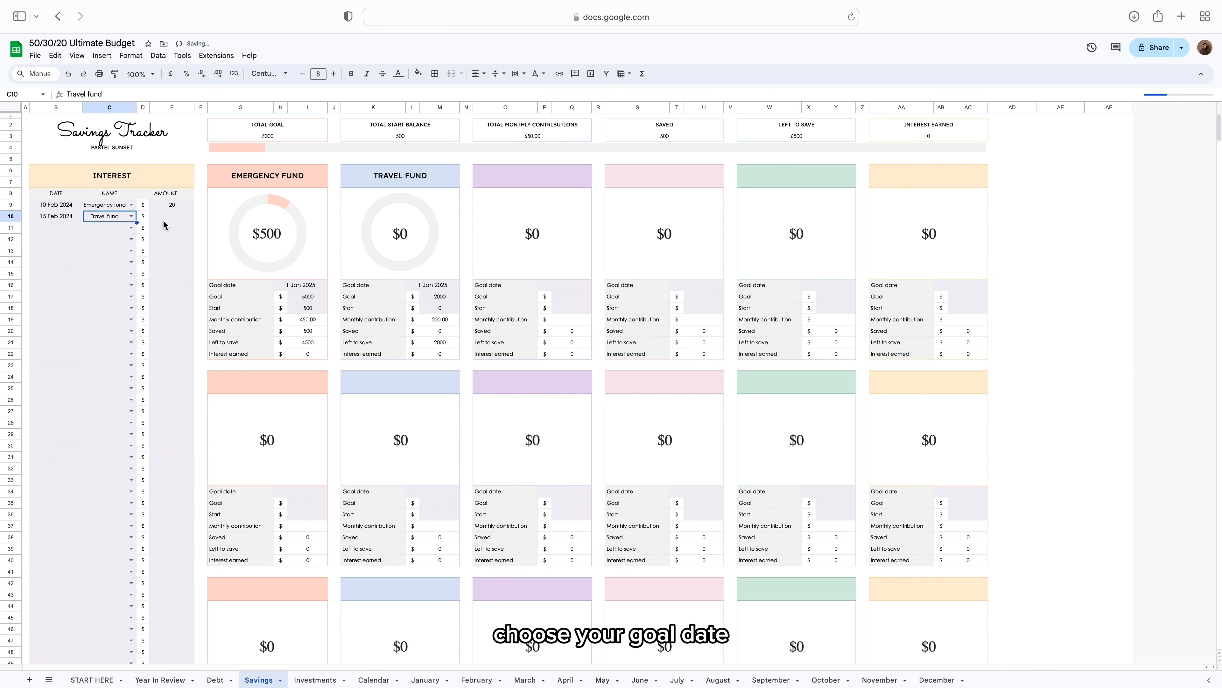
left_click(172, 217)
type("40")
key("Return")
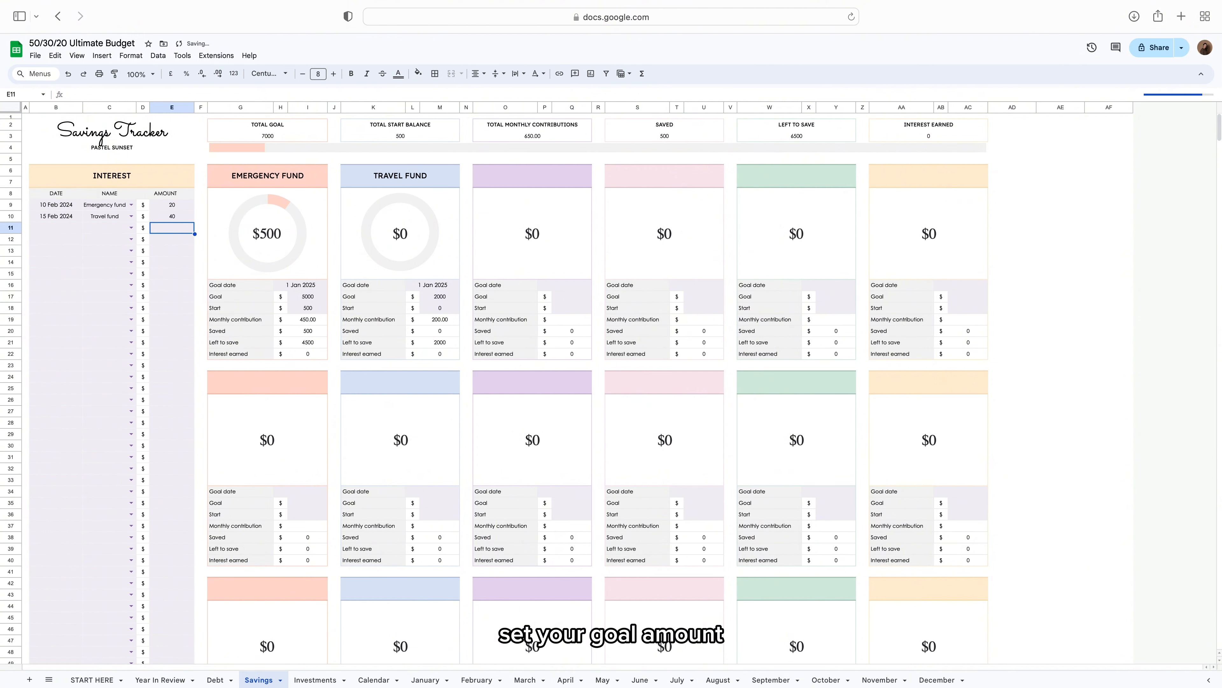
Look over the Investments sheet and set the Calendar sheet's overview to year 2024 and month January.
left_click(309, 681)
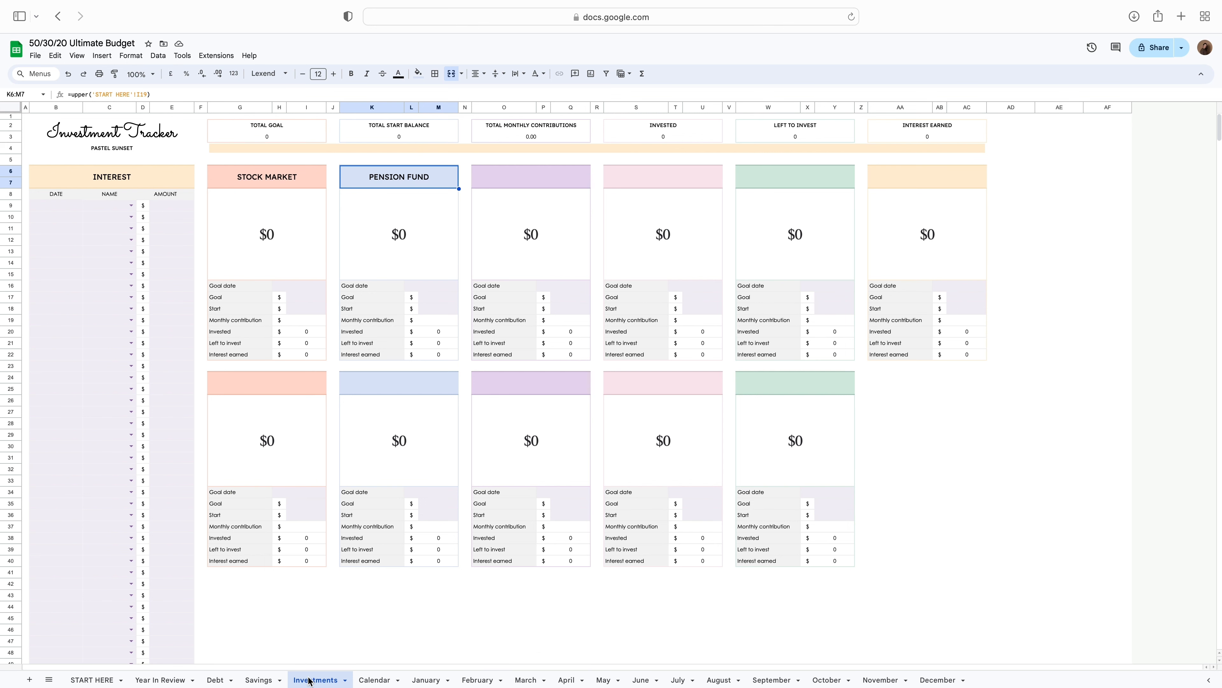
left_click(371, 679)
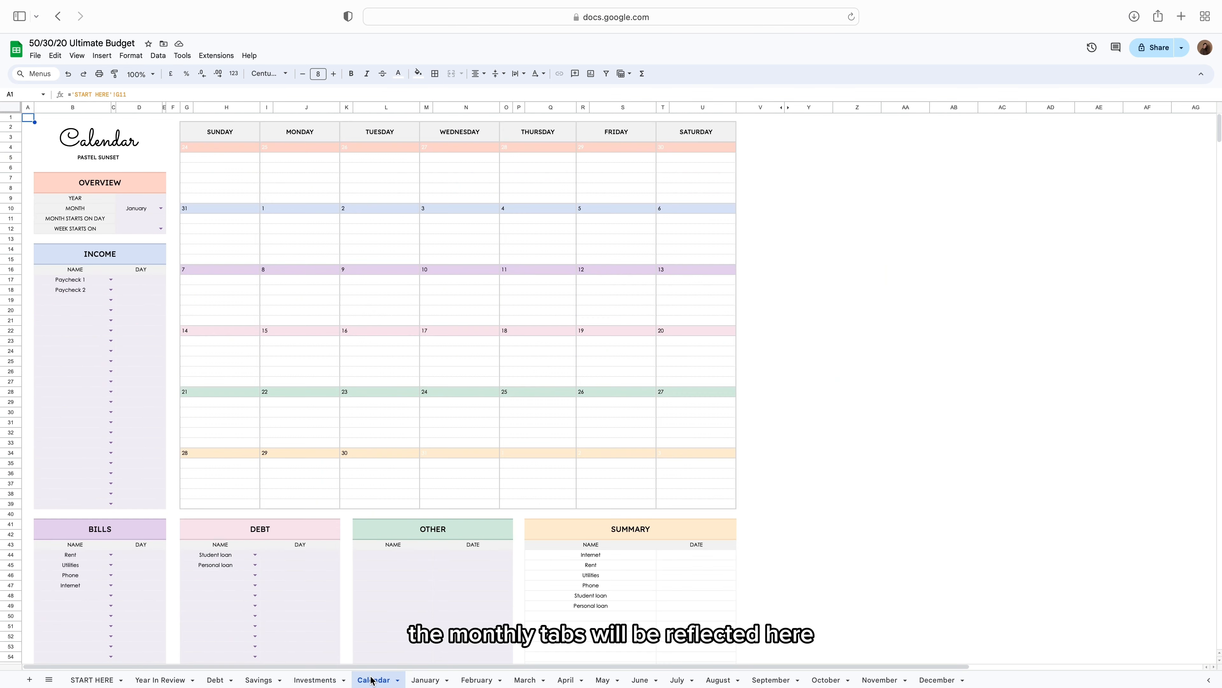
left_click(159, 198)
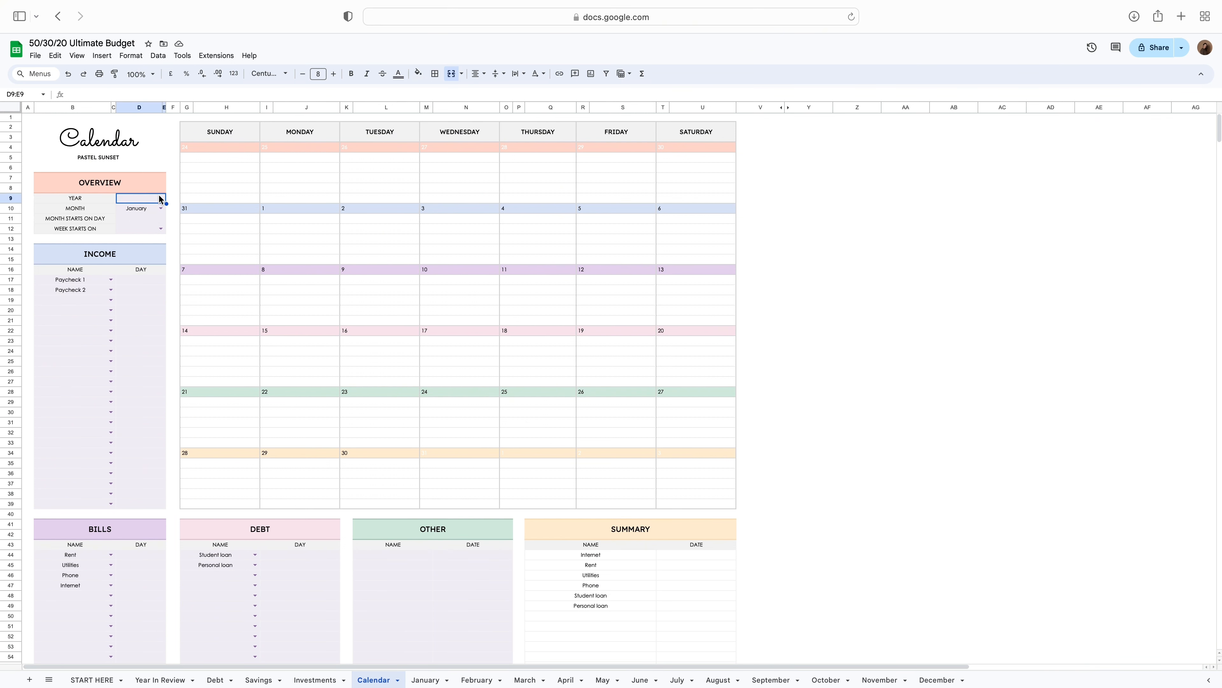
type("2024")
key("Return")
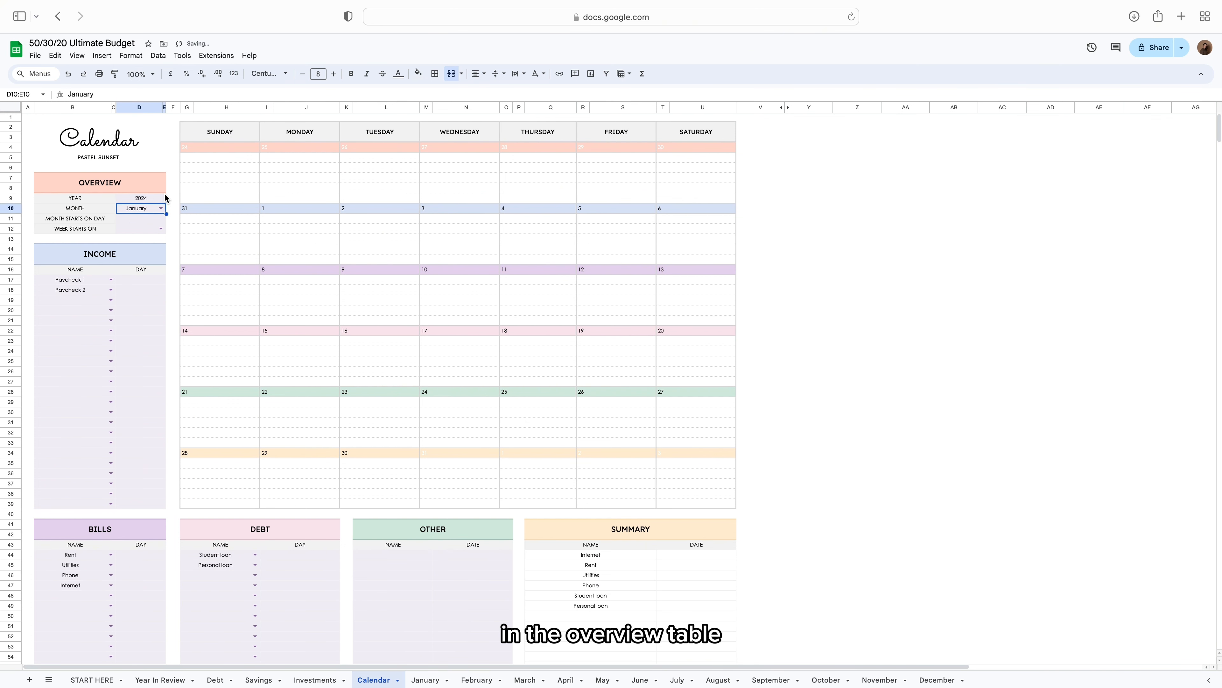
left_click(161, 210)
left_click(155, 224)
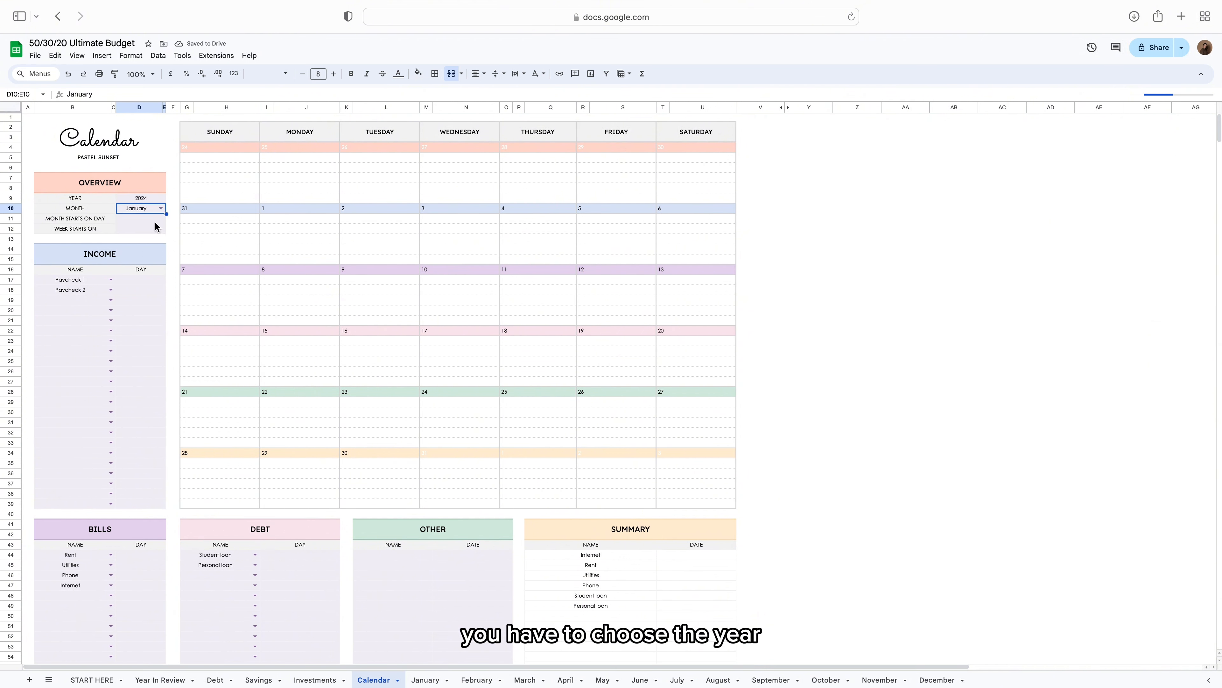
Set the calendar overview so the month starts on day 5 and the week starts on Monday.
type("5")
key("Return")
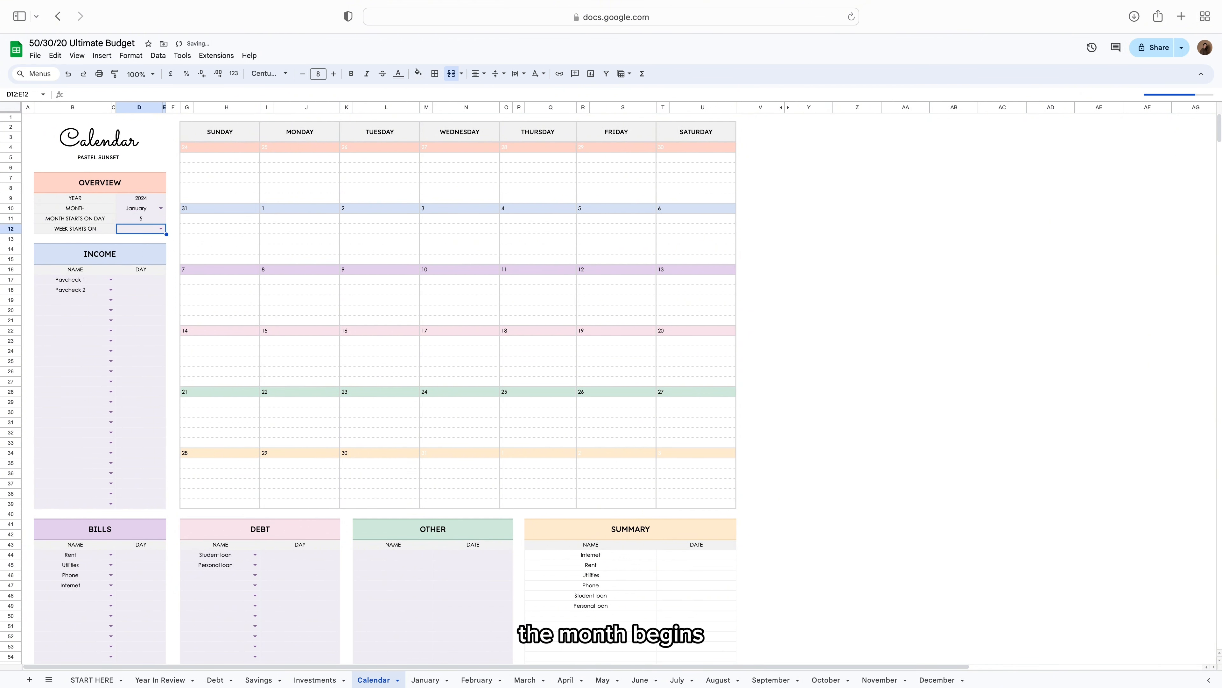
left_click(161, 229)
left_click(144, 251)
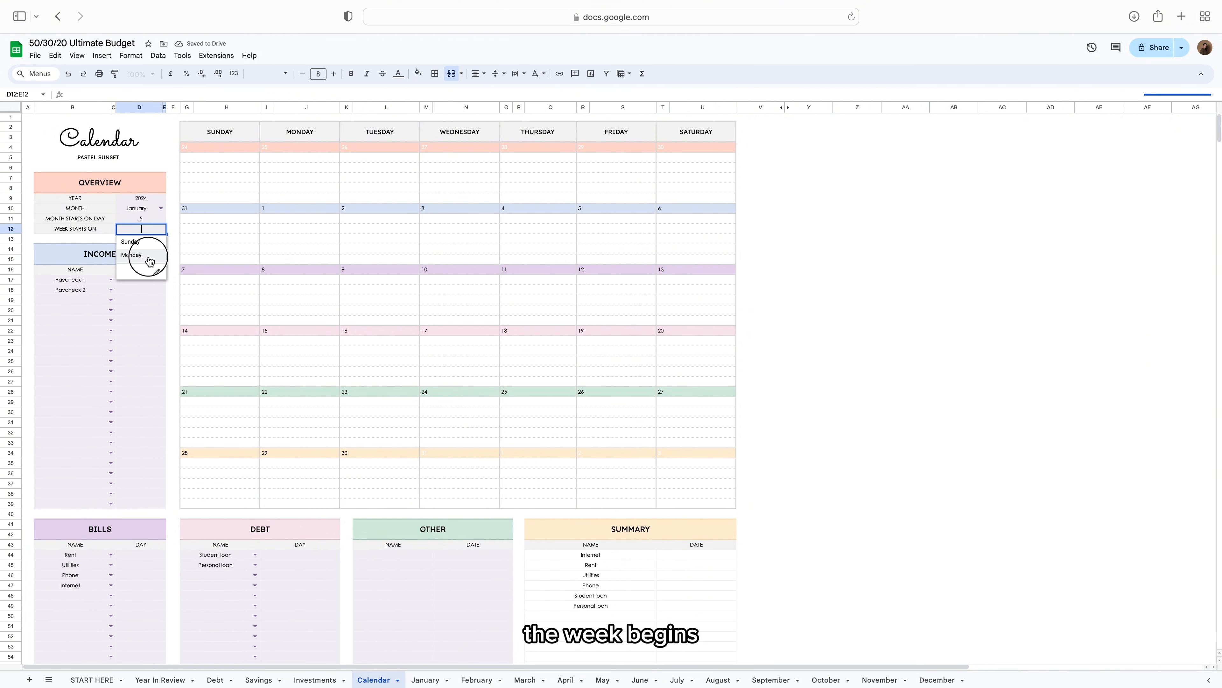
In the Calendar sheet's Income table, set Paycheck 1 to day 5 and Paycheck 2 to day 20.
left_click(142, 282)
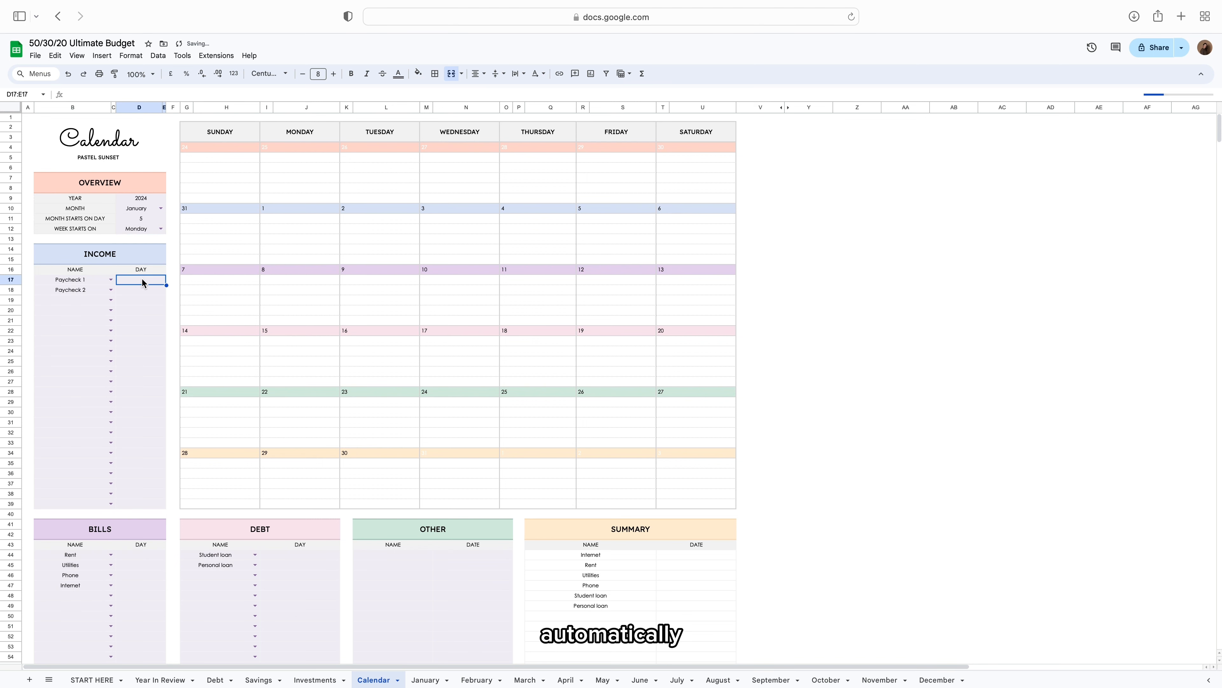
type("5")
key("Return")
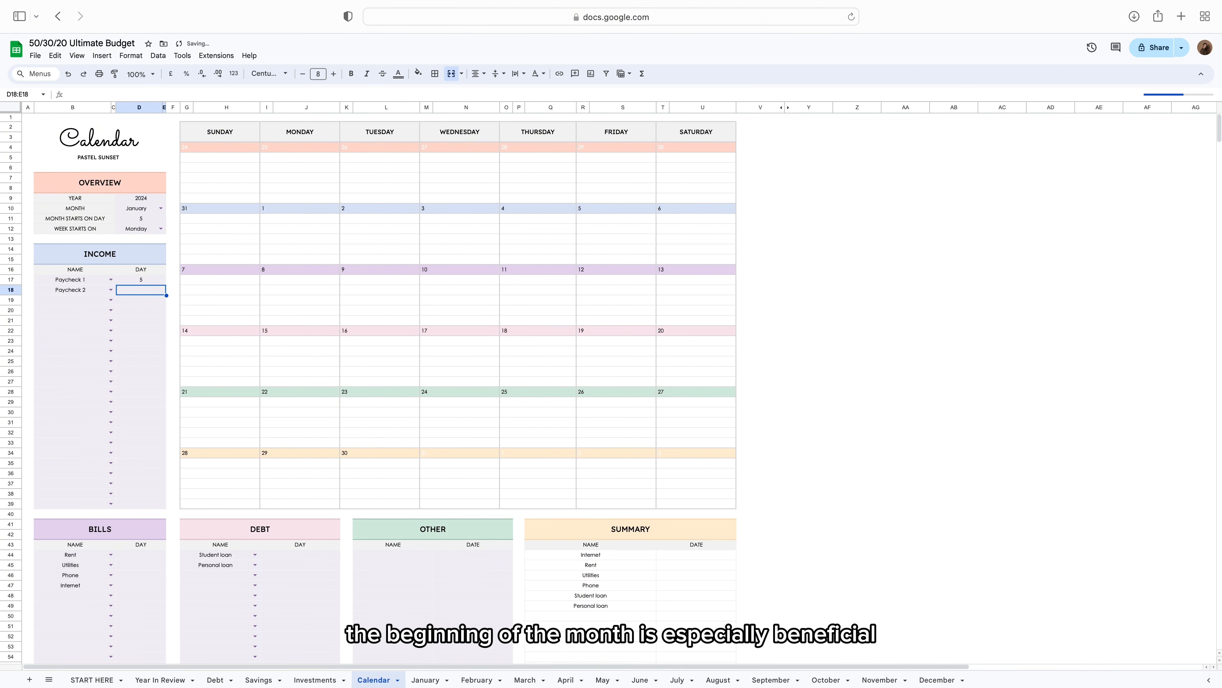
type("20")
key("Return")
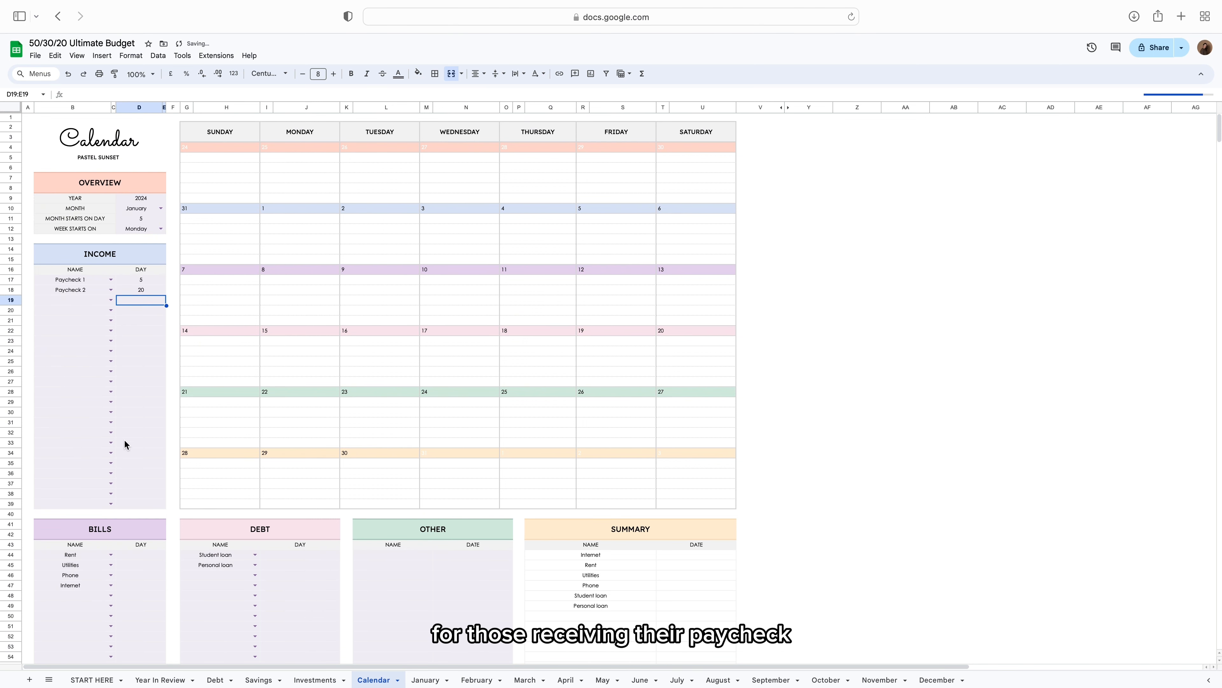
Fill in the Bills due days: Rent 7, Utilities 7, Phone 10 and Internet 12.
left_click(132, 554)
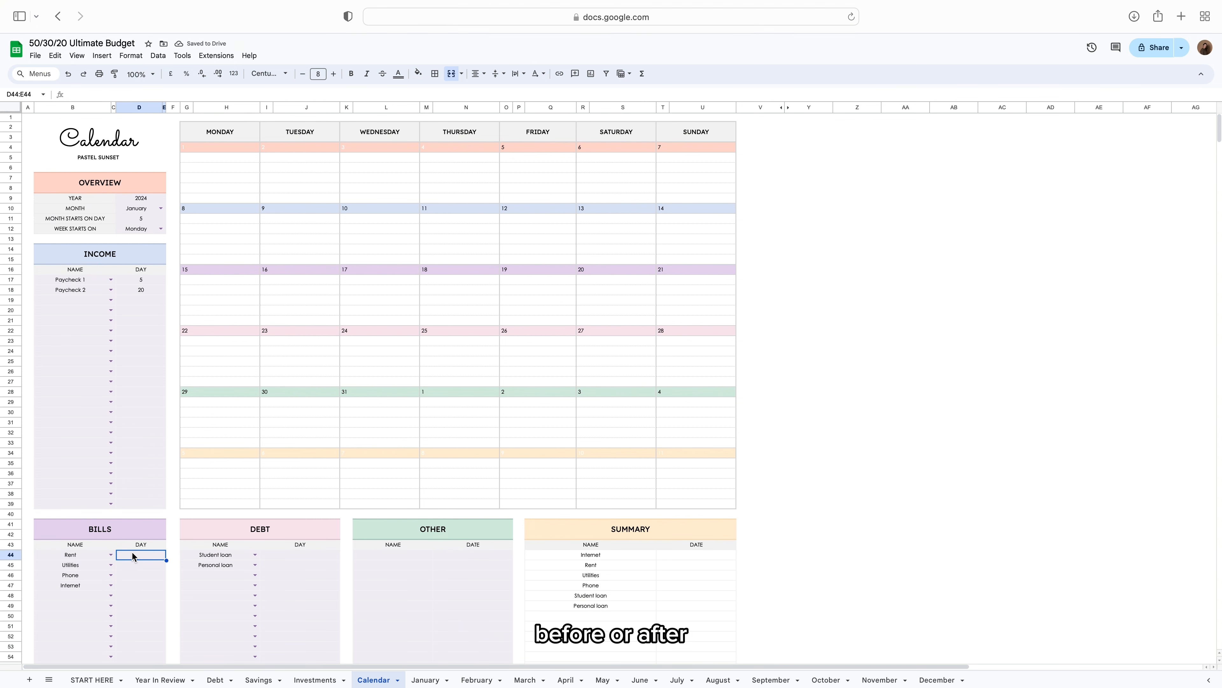
type("7")
key("Return")
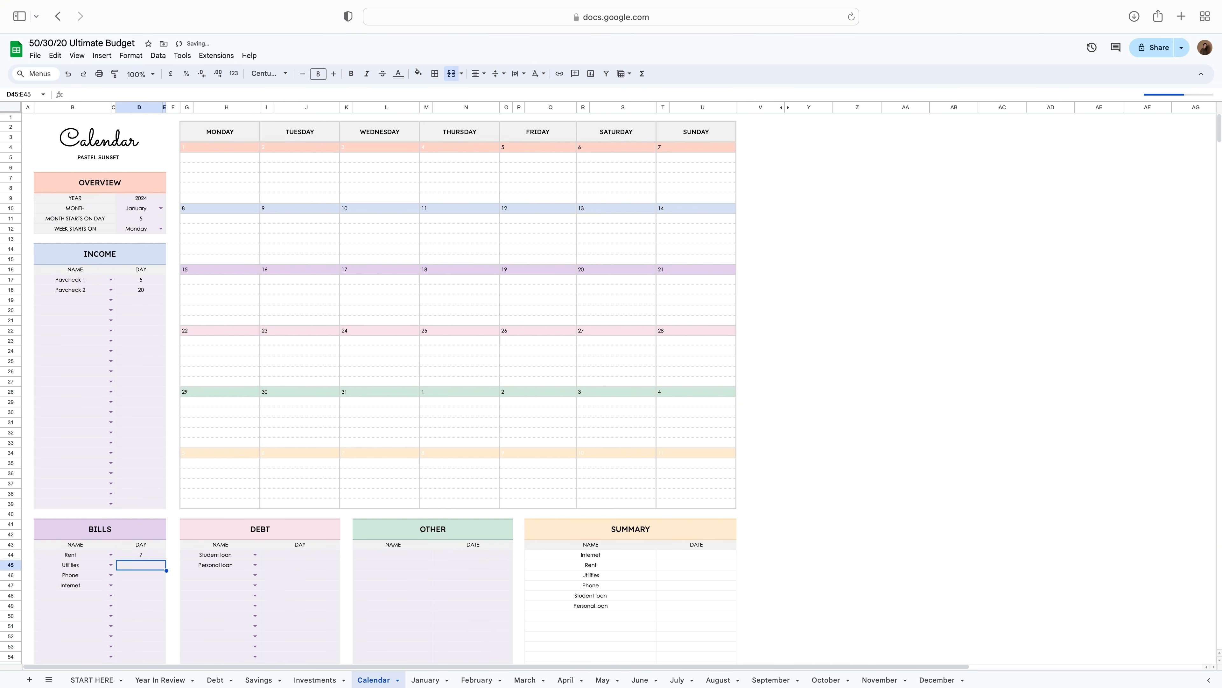
type("7")
key("Return")
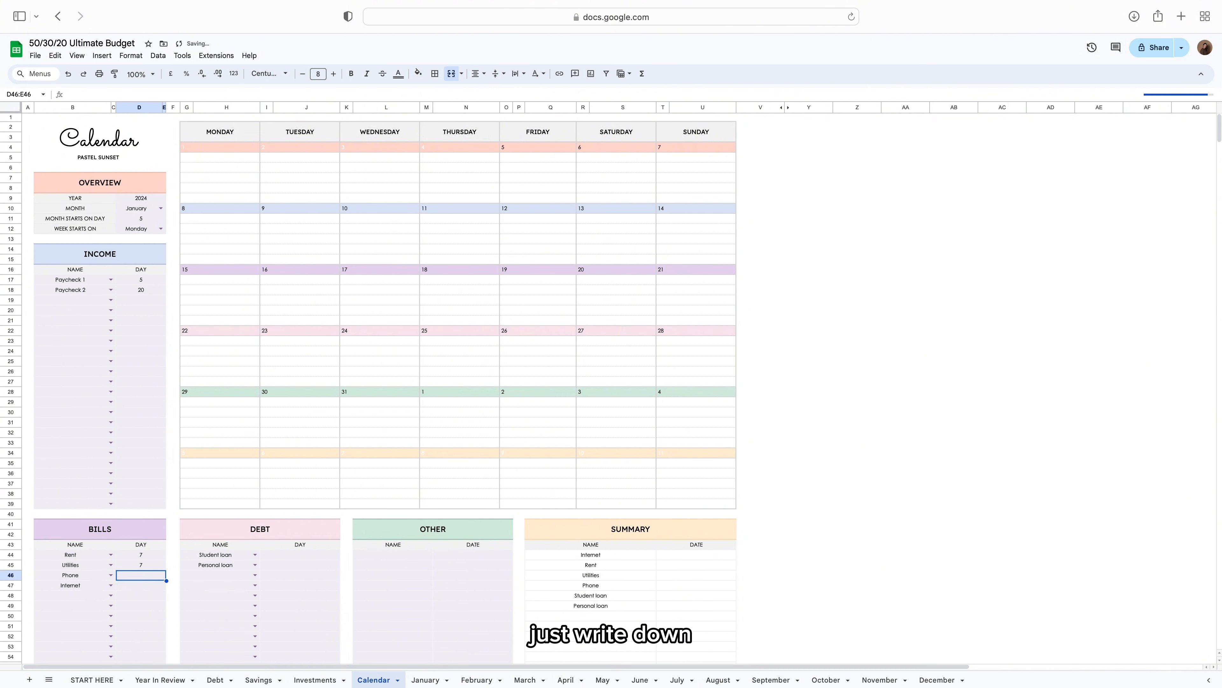
type("10")
key("Return")
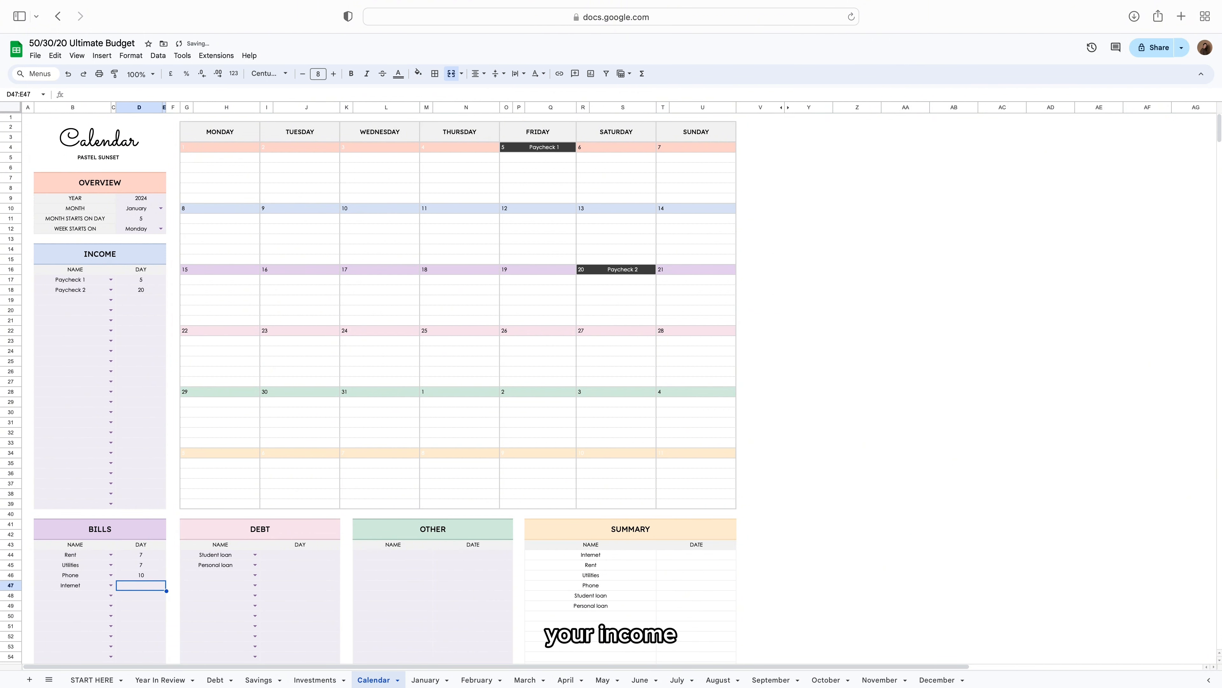
type("12")
key("Return")
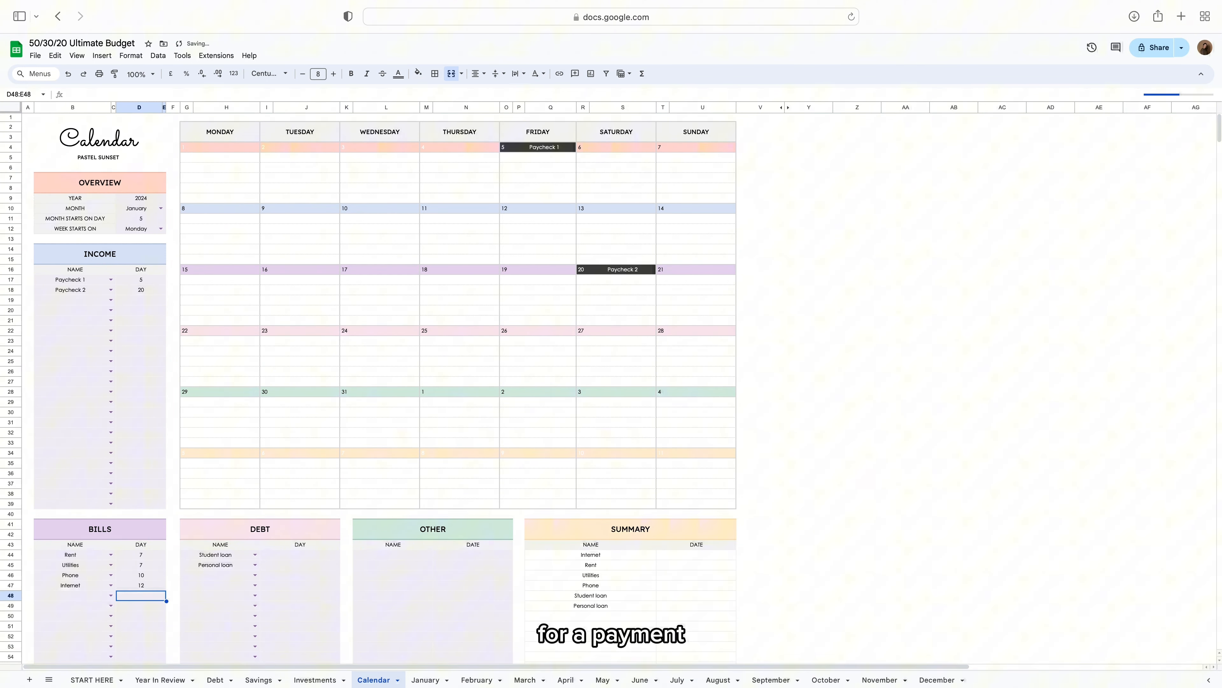
Add a second Rent entry below Internet in the Bills table with due day 20.
double_click(110, 595)
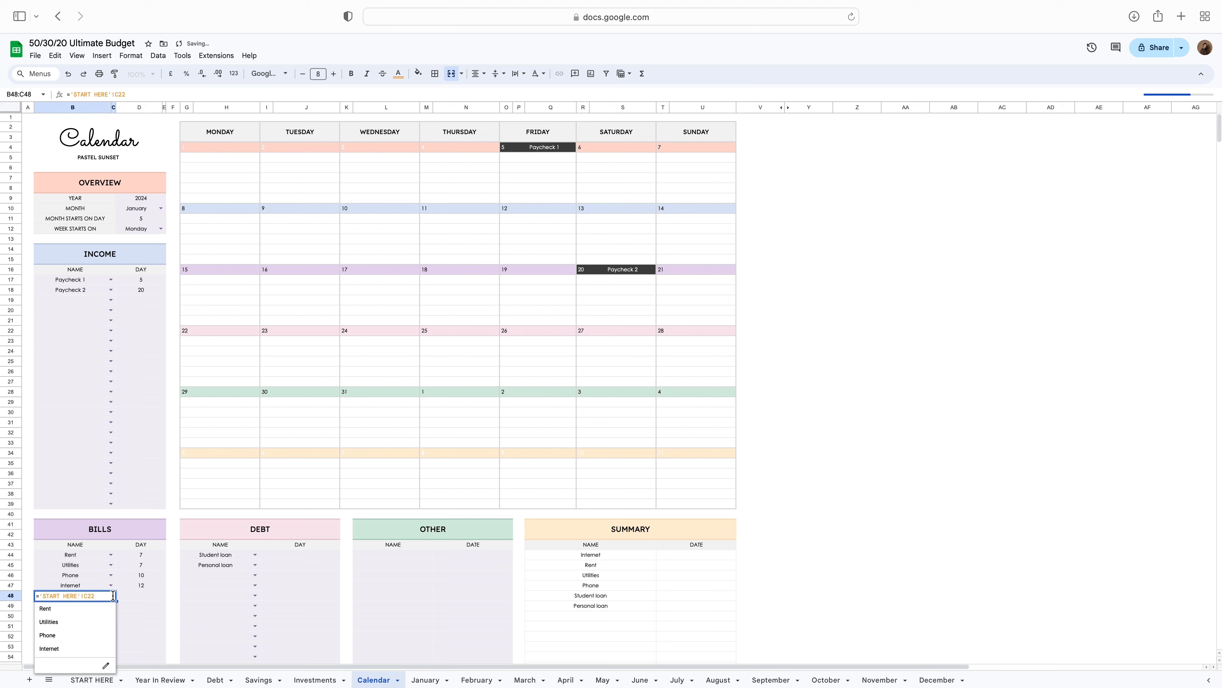
left_click(100, 609)
left_click(149, 599)
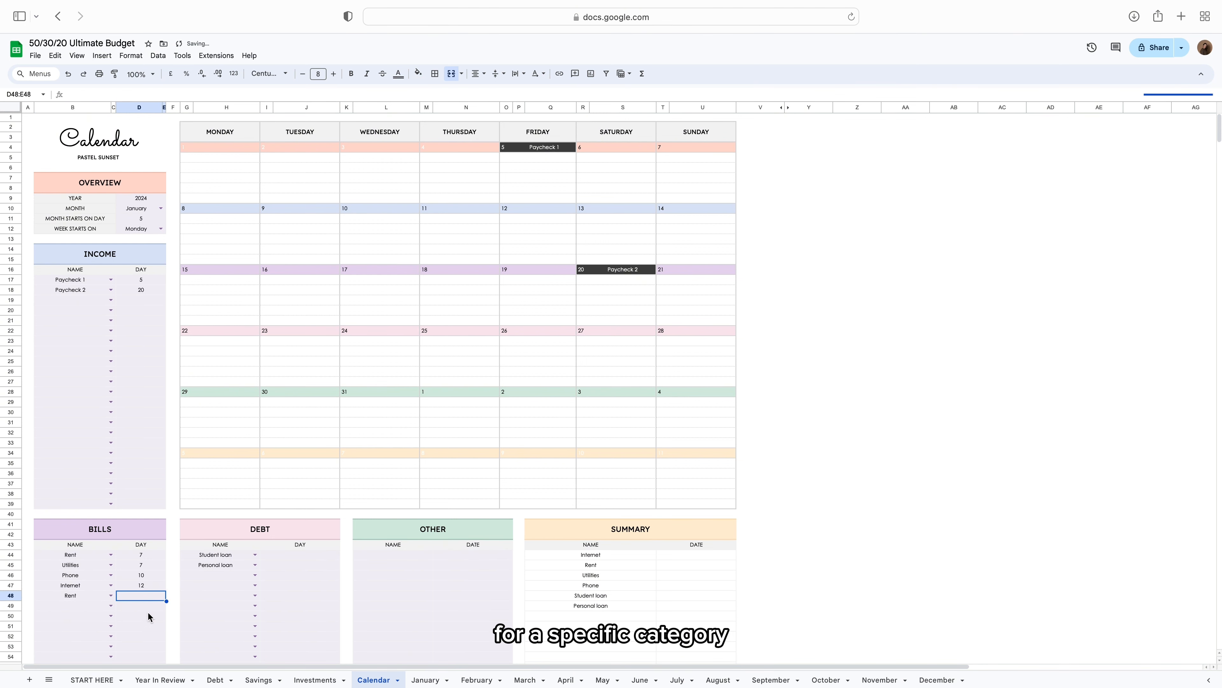
type("20")
key("Return")
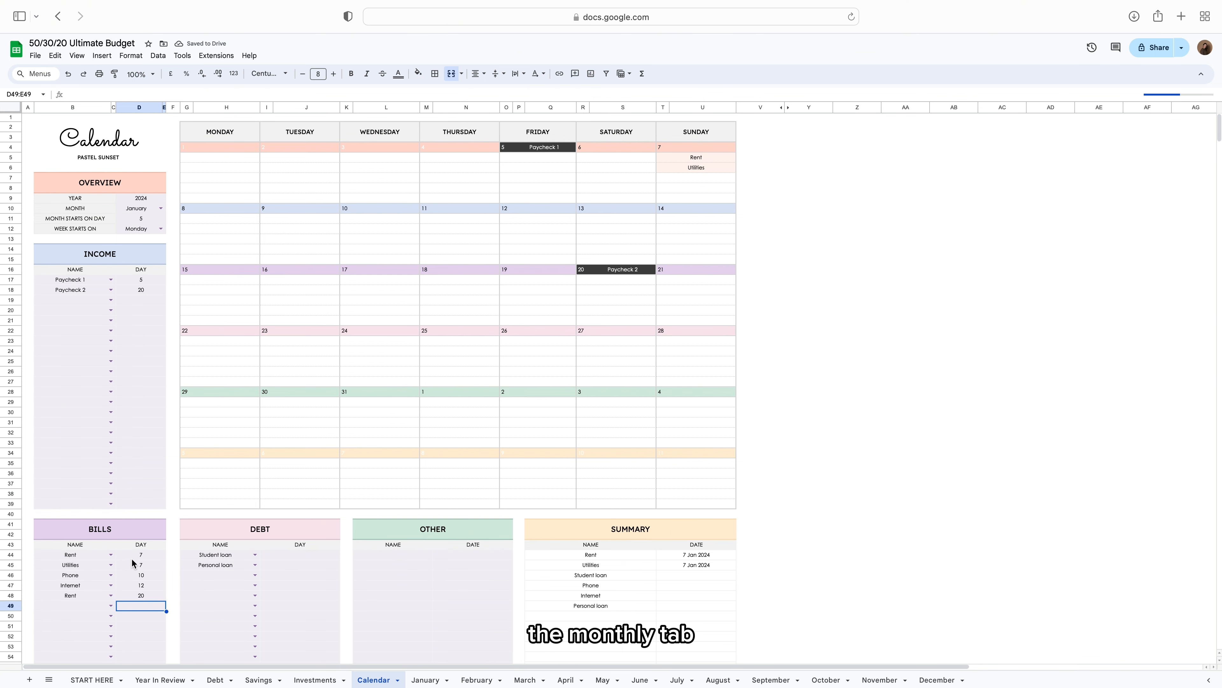
Set the due day to 22 for both the Student loan and the Personal loan in the Debt table.
left_click(300, 554)
type("22")
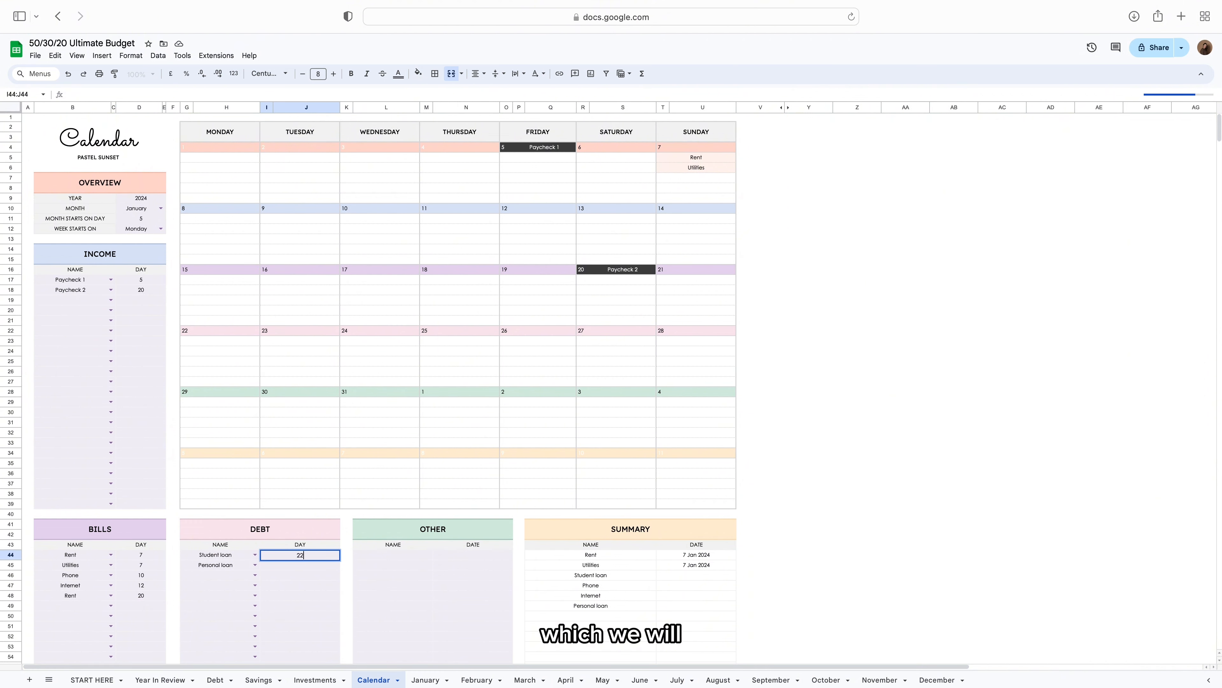
key("Return")
type("22")
key("Return")
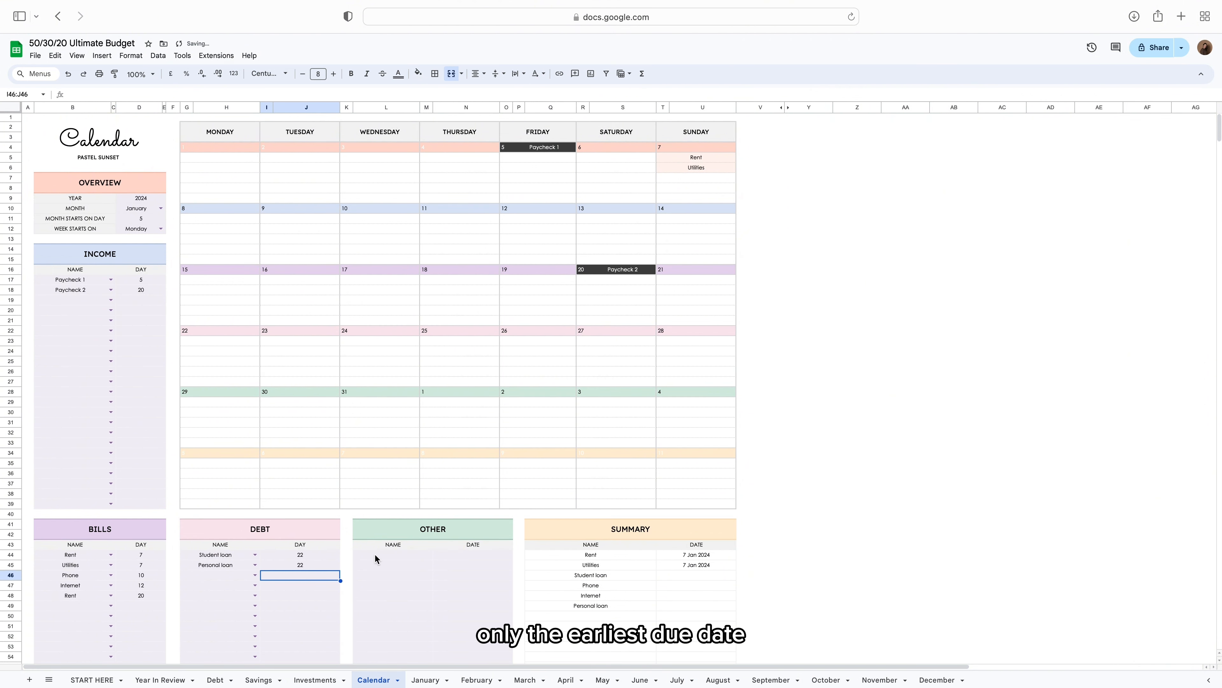
Add a "For mom" entry dated 8 Feb 2024 to the Other table.
left_click(389, 555)
type("For")
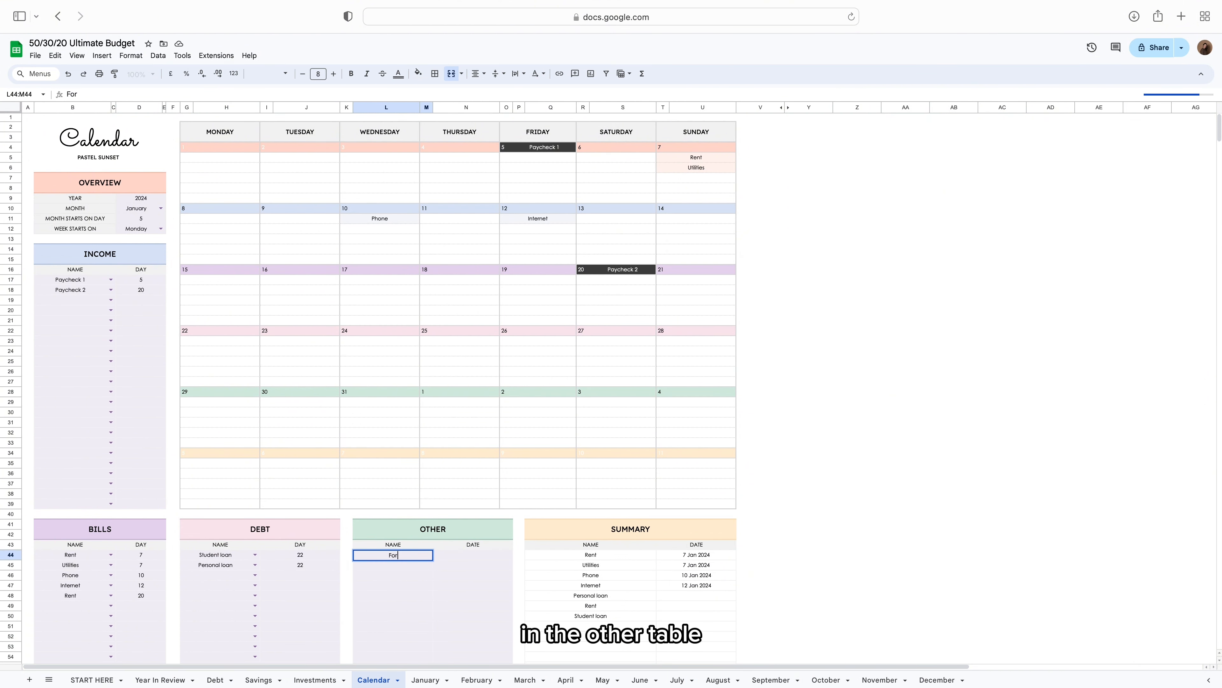
type(" mom")
key("Tab")
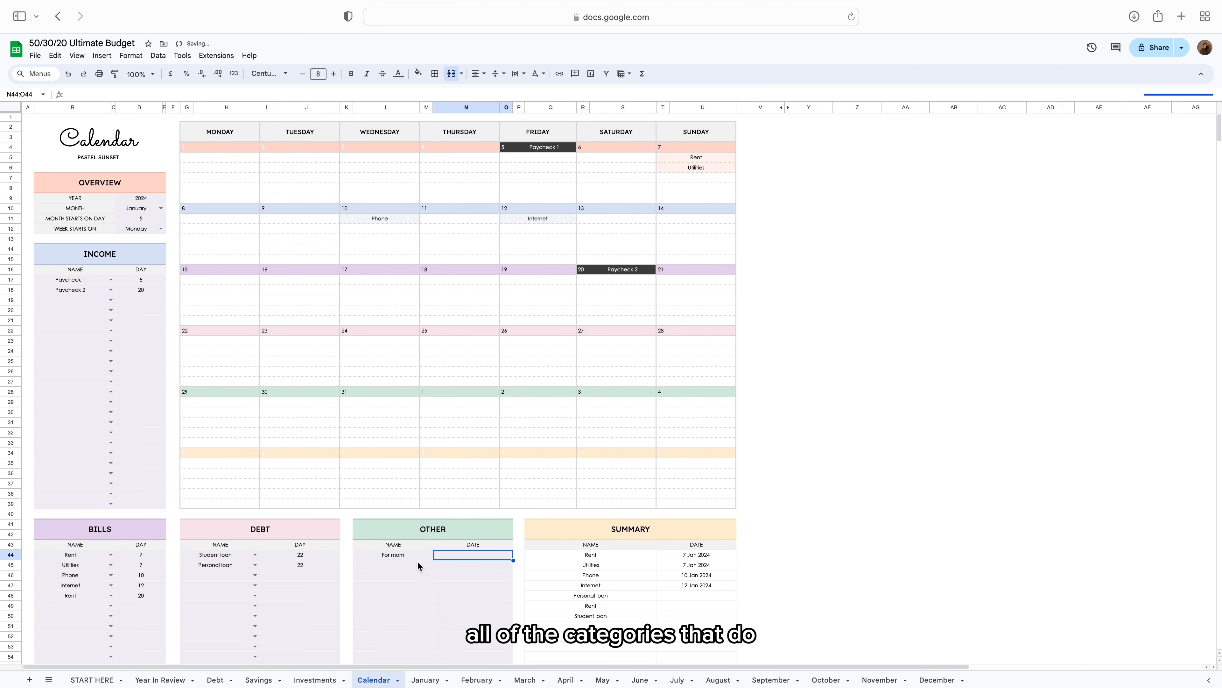
double_click(451, 556)
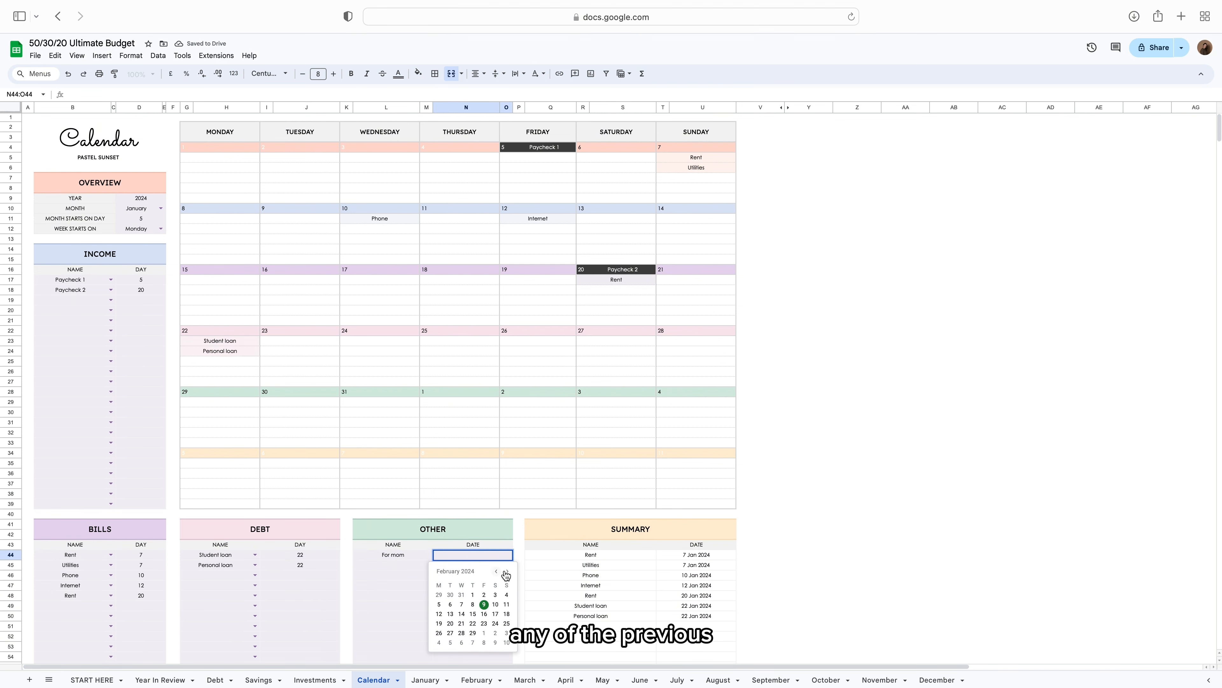
left_click(472, 603)
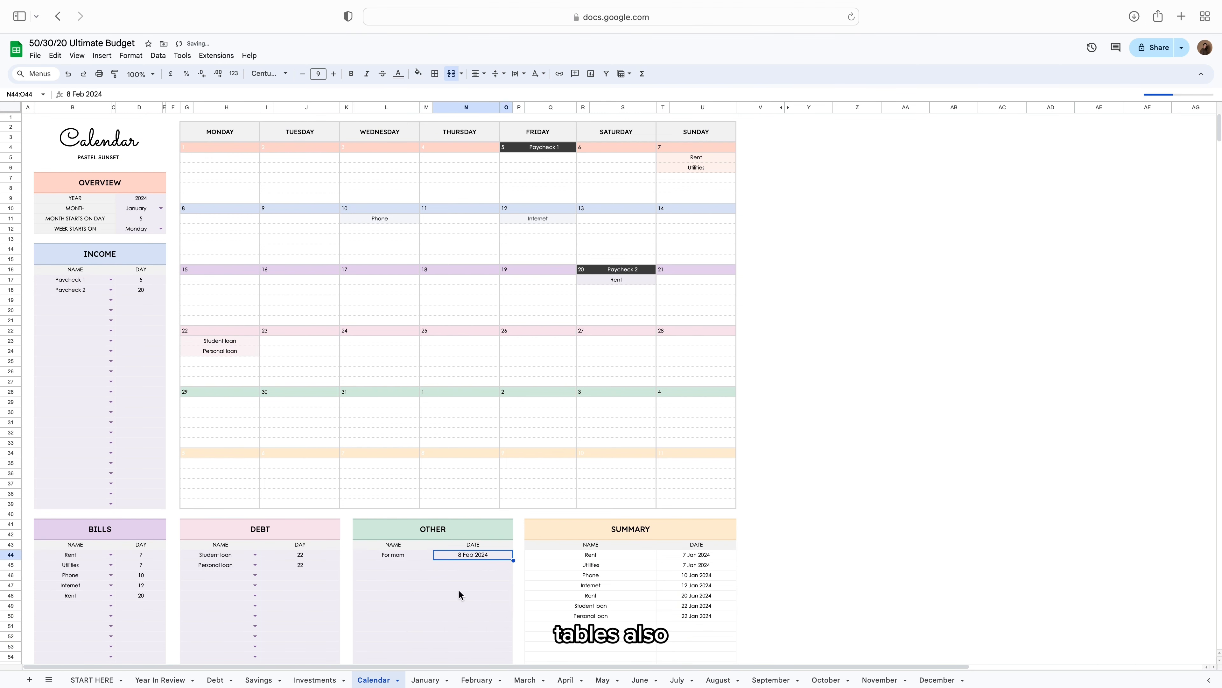
Add an Insurance entry dated 1 Mar 2024 below "For mom" in the Other table.
left_click(380, 565)
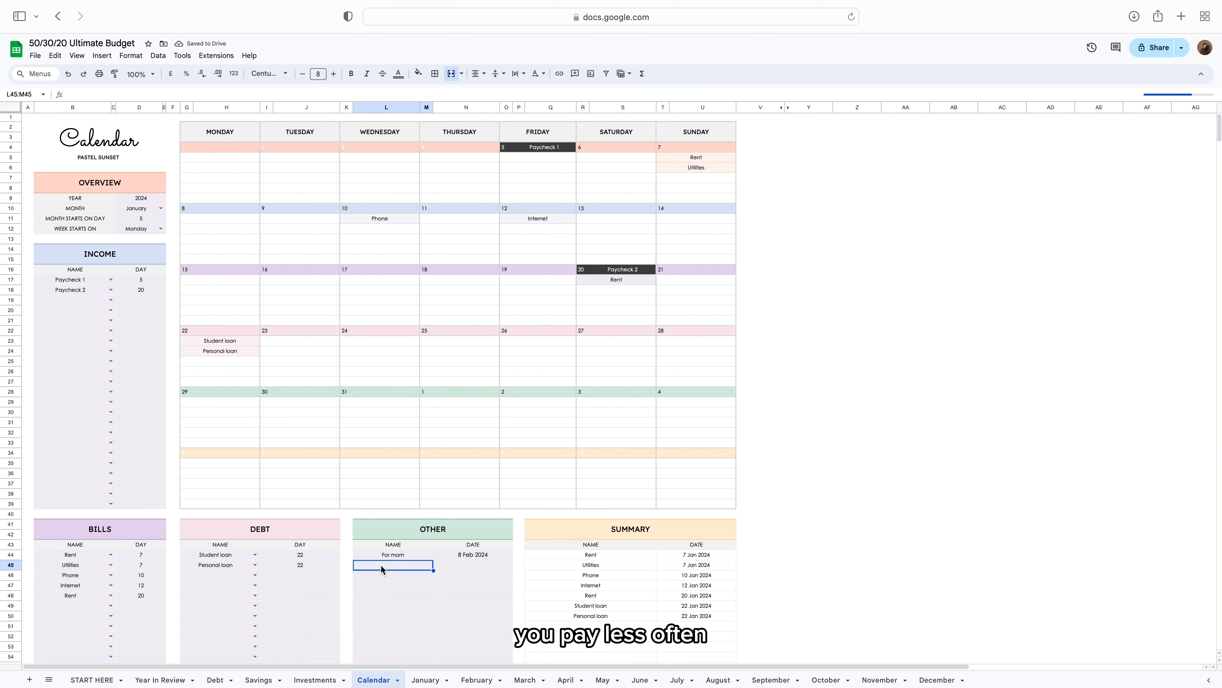
type("Insurance")
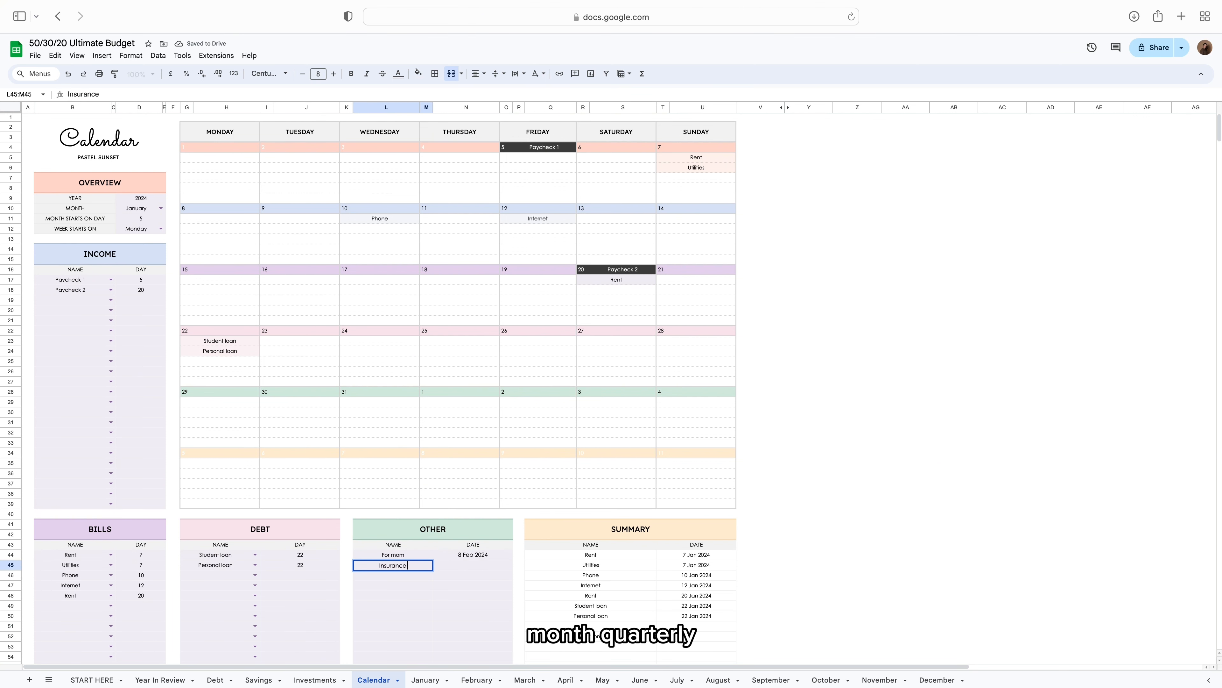
key("Tab")
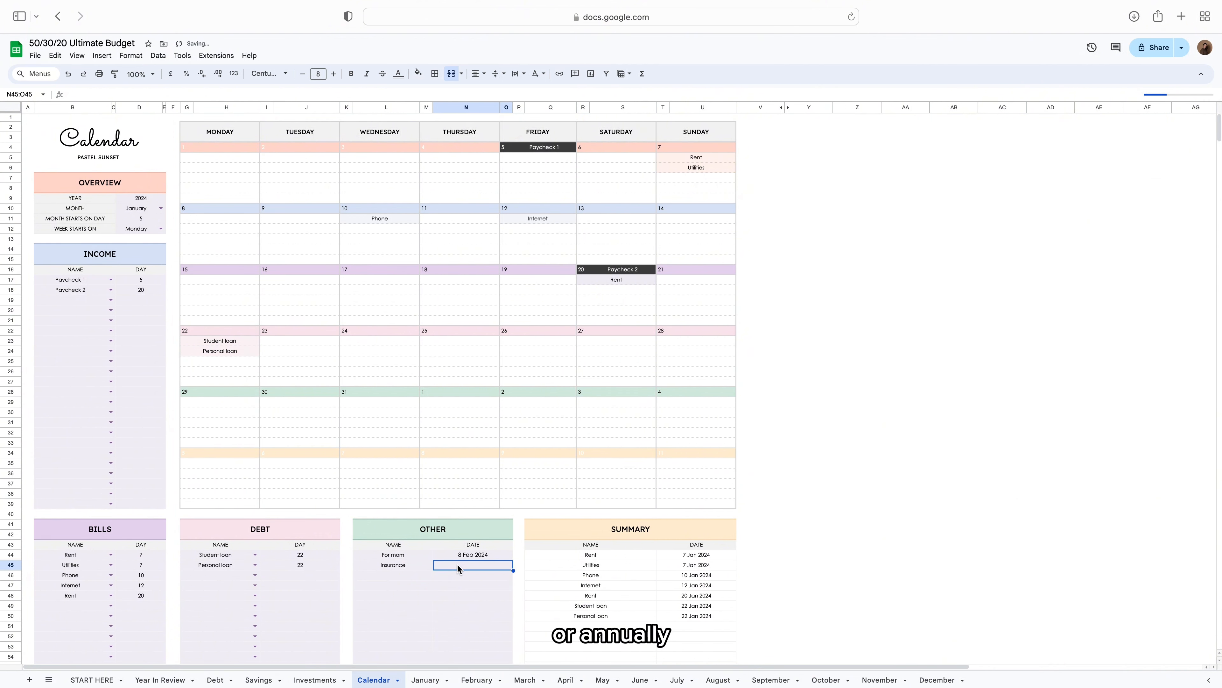
double_click(457, 563)
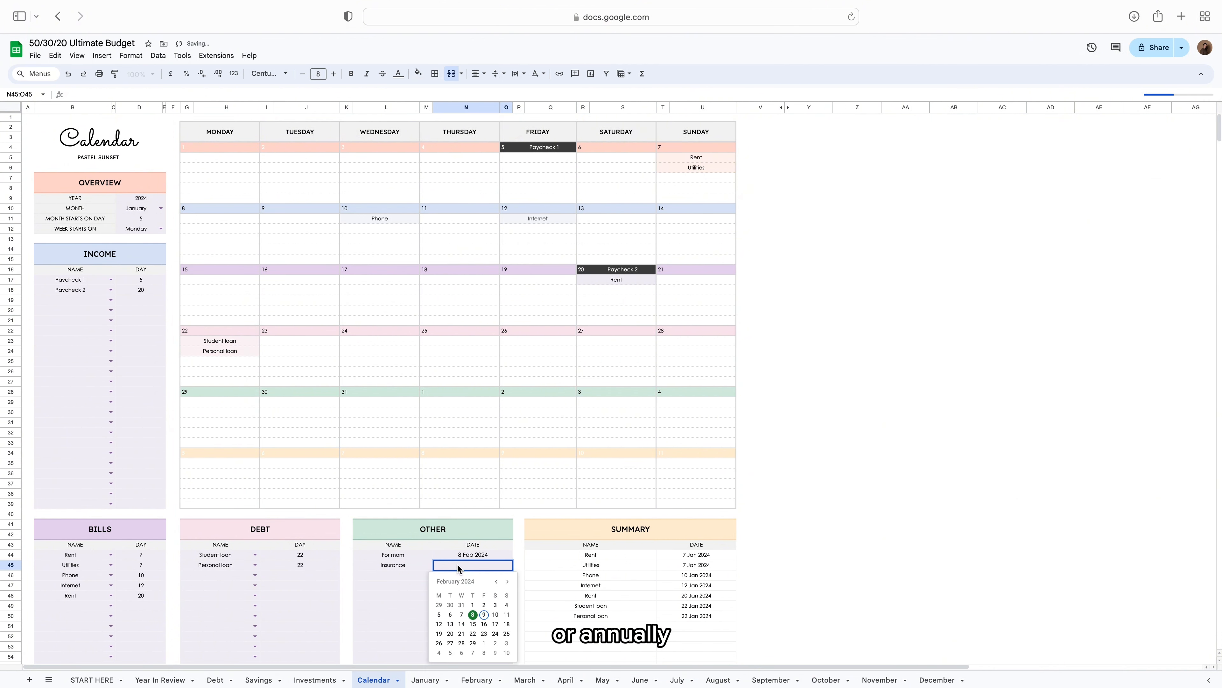
left_click(507, 581)
left_click(483, 603)
Enter Insurance as the name in the next three rows of the Other table.
left_click(404, 576)
type("Insurance")
key("Tab")
key("Down")
key("Left")
type("Insurance")
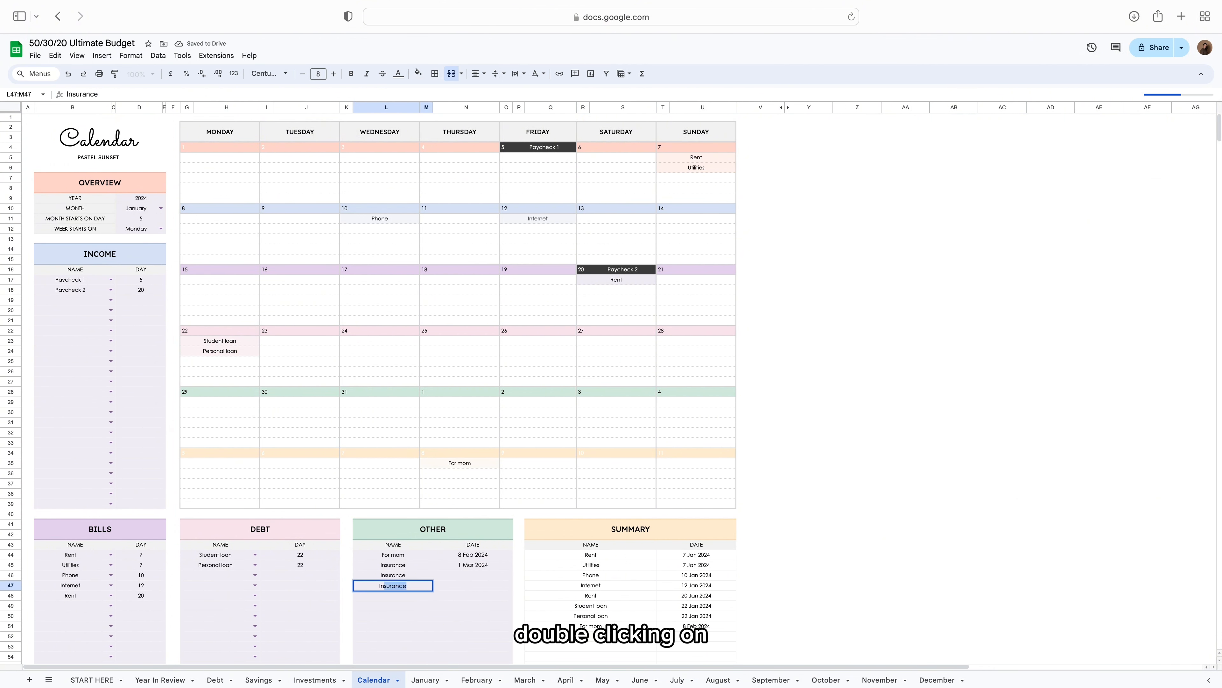
key("Tab")
key("Down")
key("Left")
type("In")
key("Tab")
Date the second Insurance entry 1 Jun 2024 and the third one 1 Sep 2024.
double_click(464, 578)
left_click(507, 591)
left_click(506, 591)
left_click(495, 615)
double_click(496, 587)
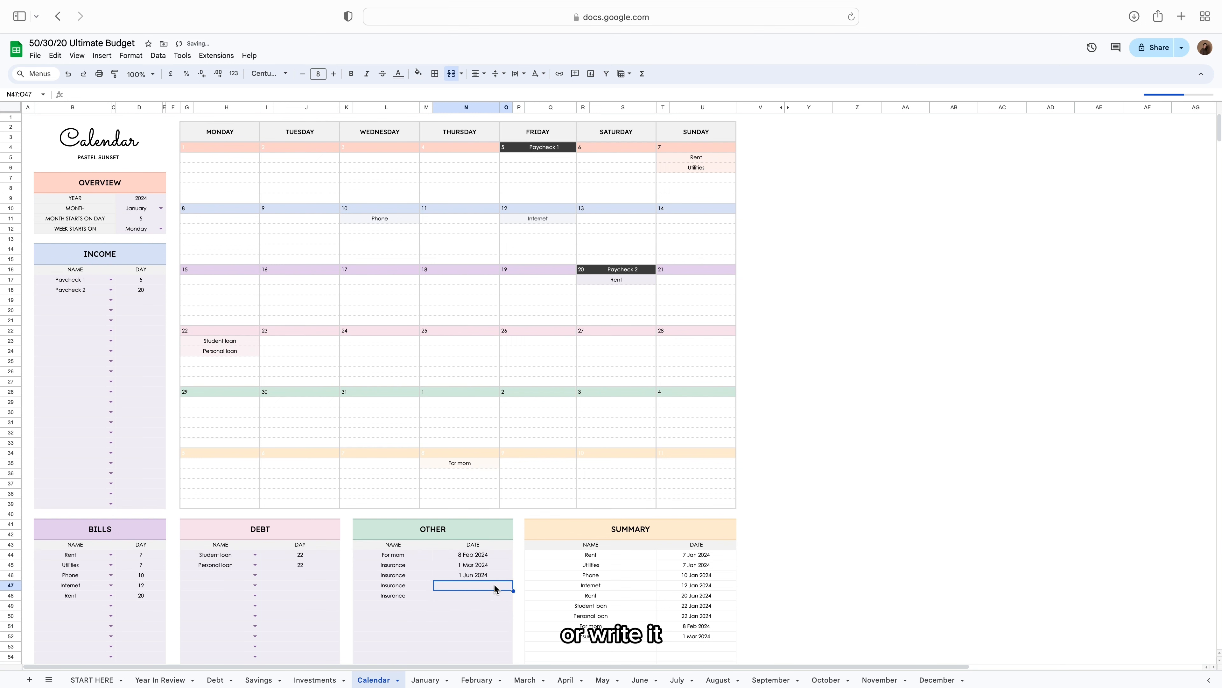
left_click(507, 601)
left_click(507, 601)
left_click(506, 625)
Date the fourth Insurance entry in the Other table 1 Dec 2024.
double_click(497, 597)
left_click(507, 510)
left_click(507, 510)
left_click(507, 510)
left_click(506, 534)
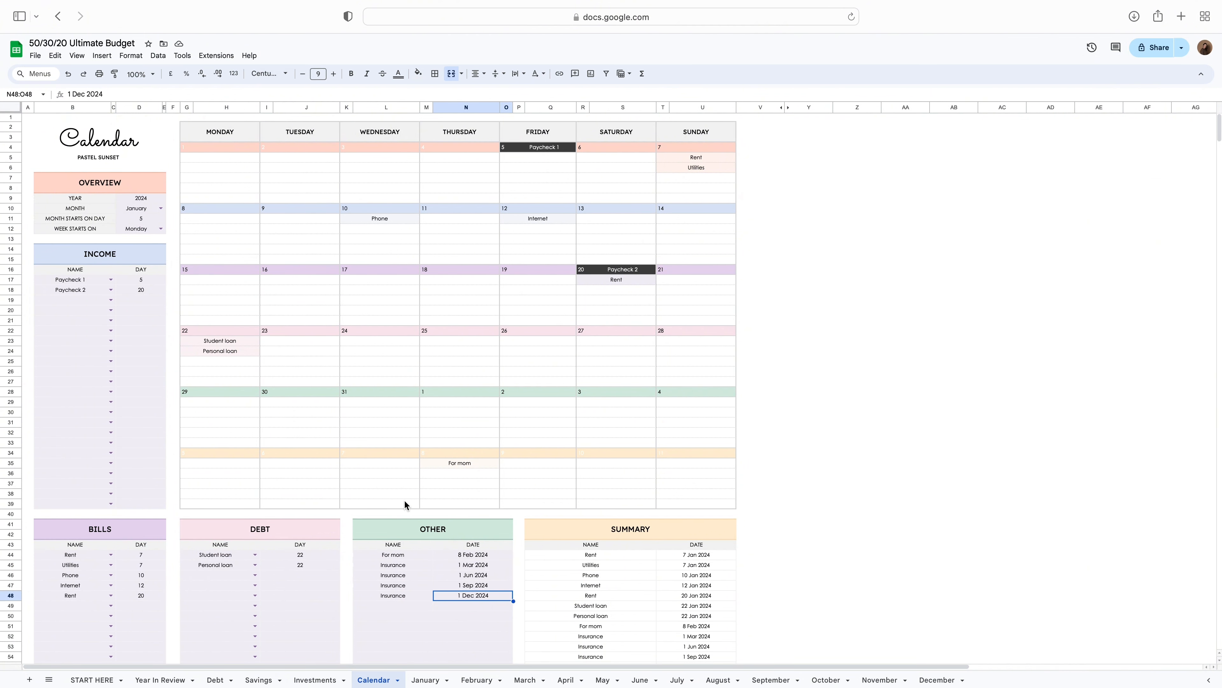
Open the January sheet and set its overview to year 2024 and month January.
left_click(428, 680)
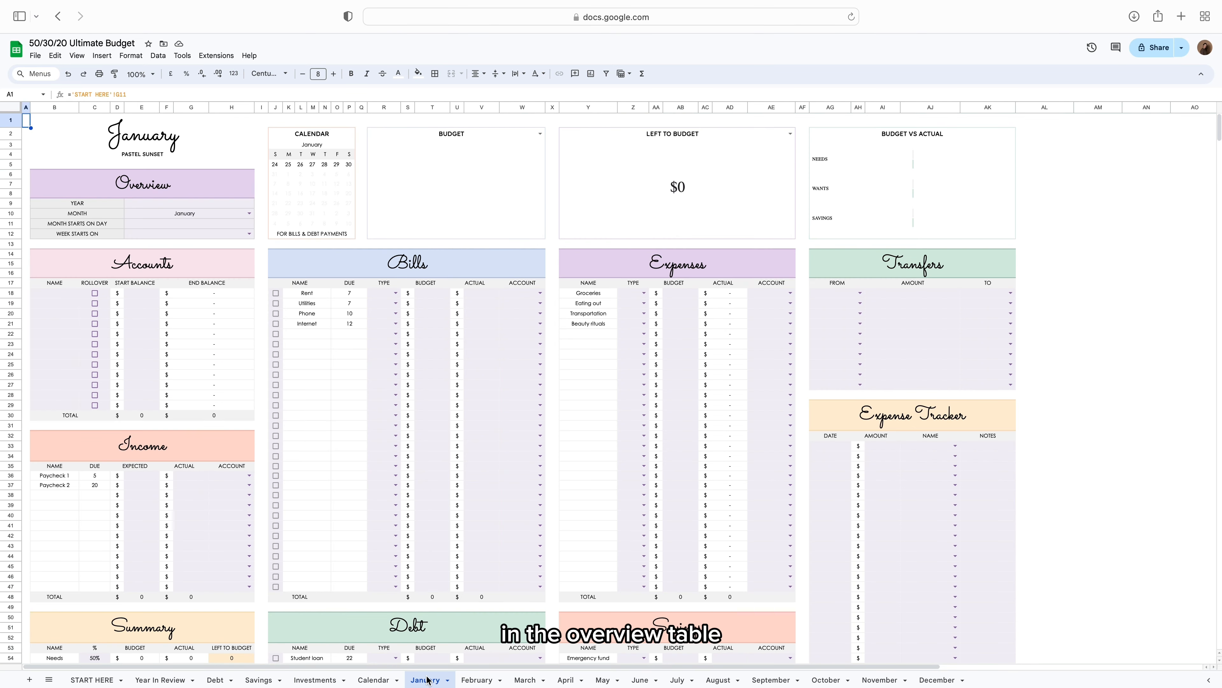
left_click(238, 202)
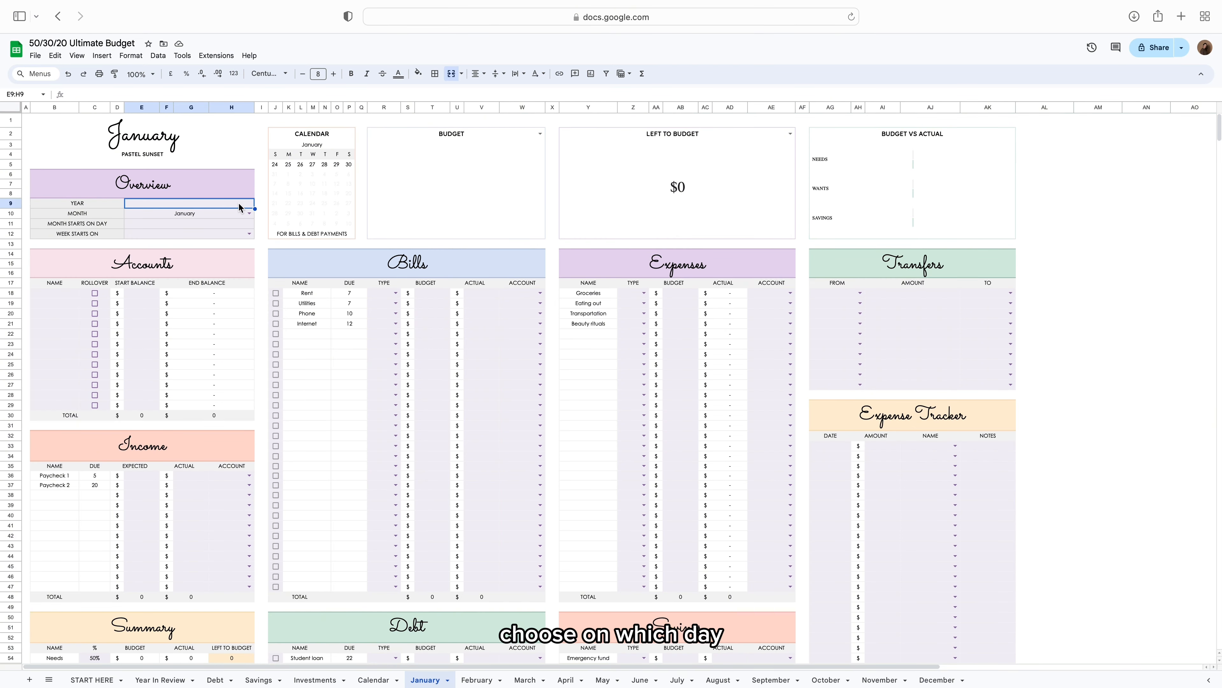
type("2024")
key("Return")
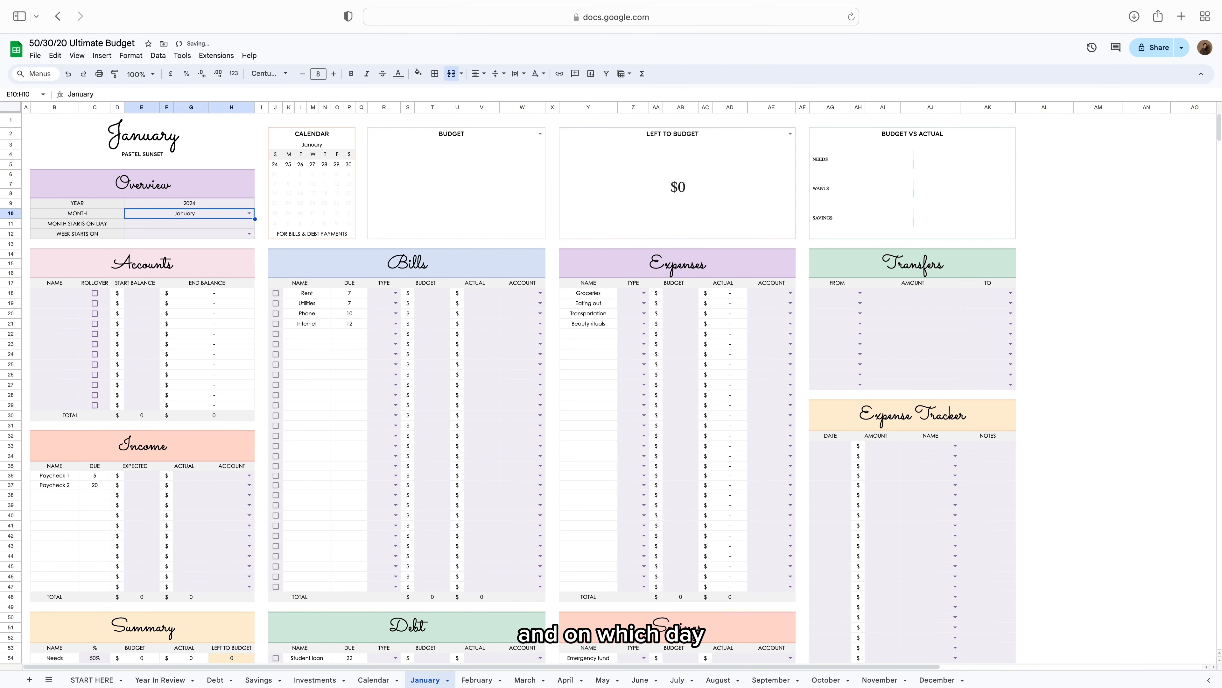
left_click(250, 214)
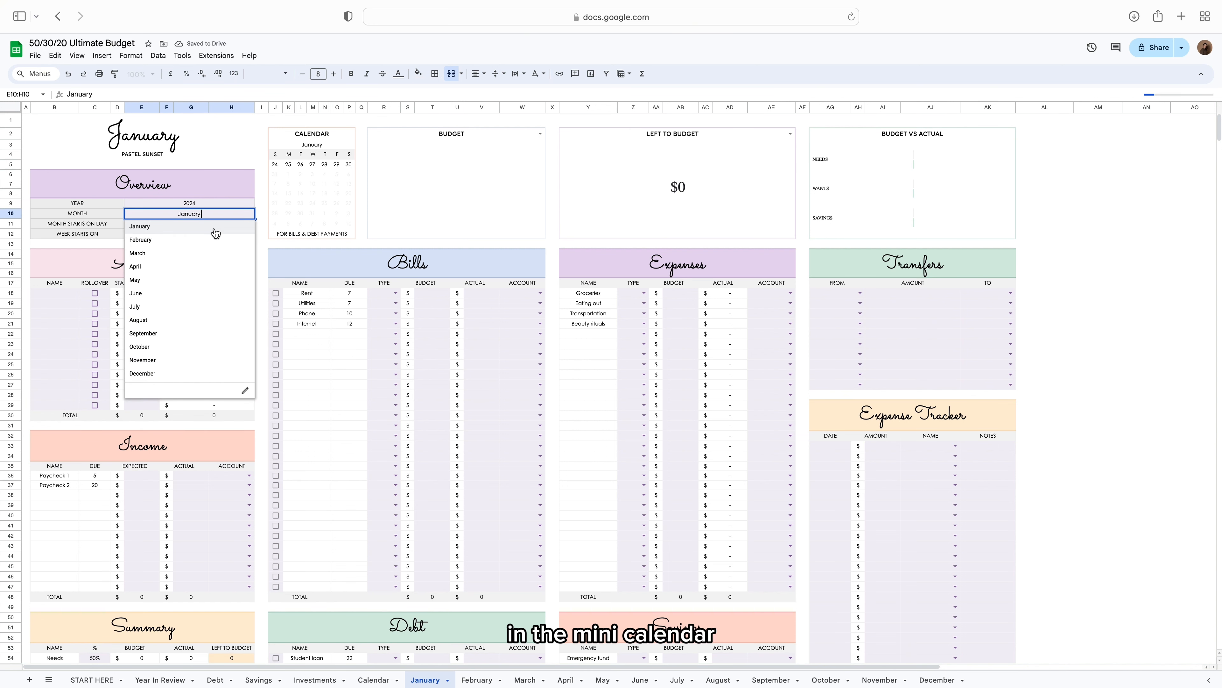
left_click(211, 226)
Set the January overview so the month starts on day 5 and the week starts on Monday.
type("5")
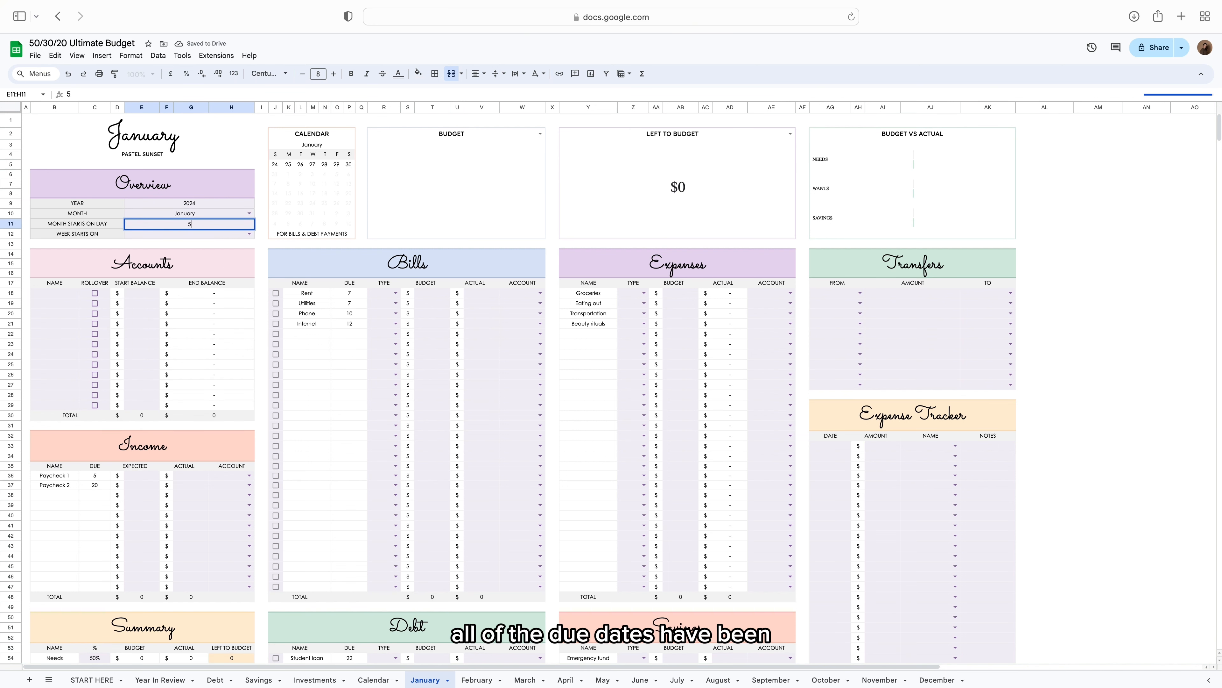
key("Return")
left_click(249, 234)
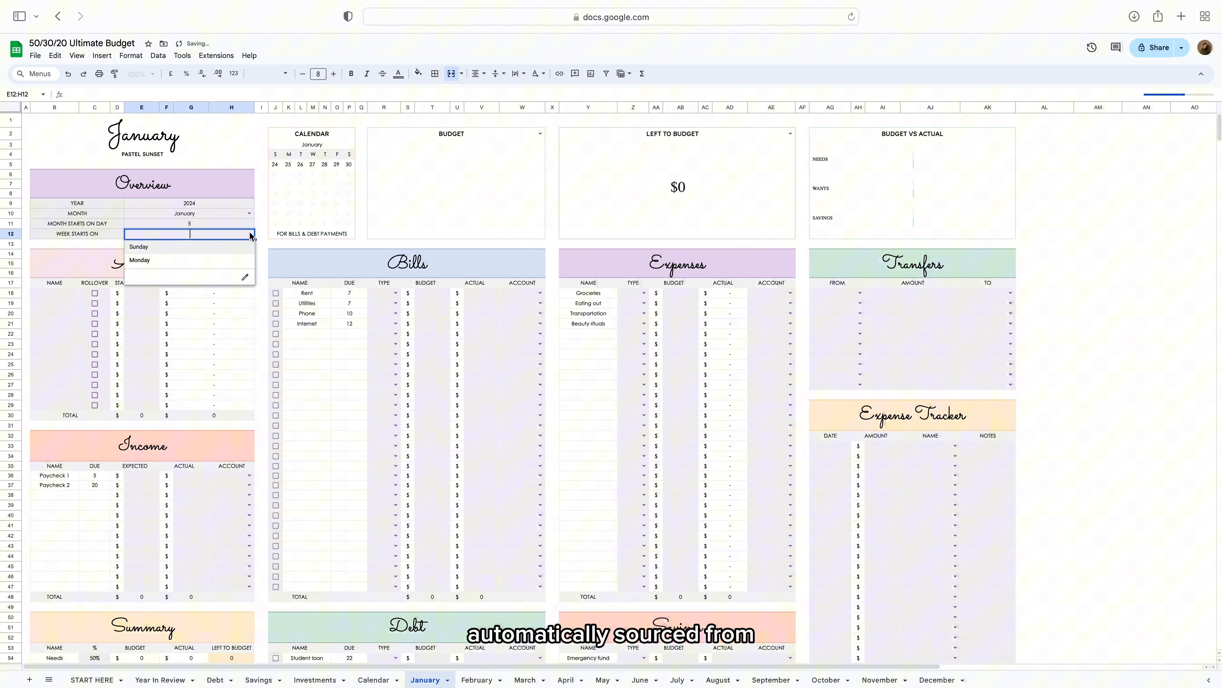
left_click(227, 260)
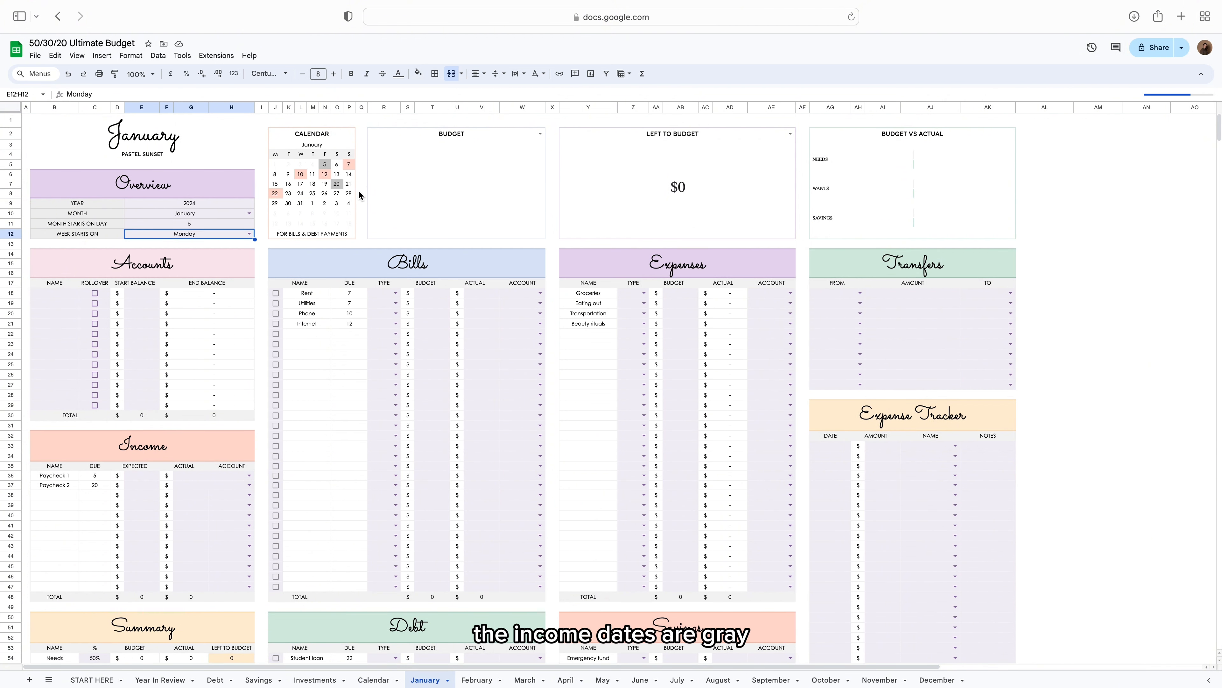
Name the first three entries in the January Accounts table Checking, Credit card 1 and Credit card 2.
left_click(54, 293)
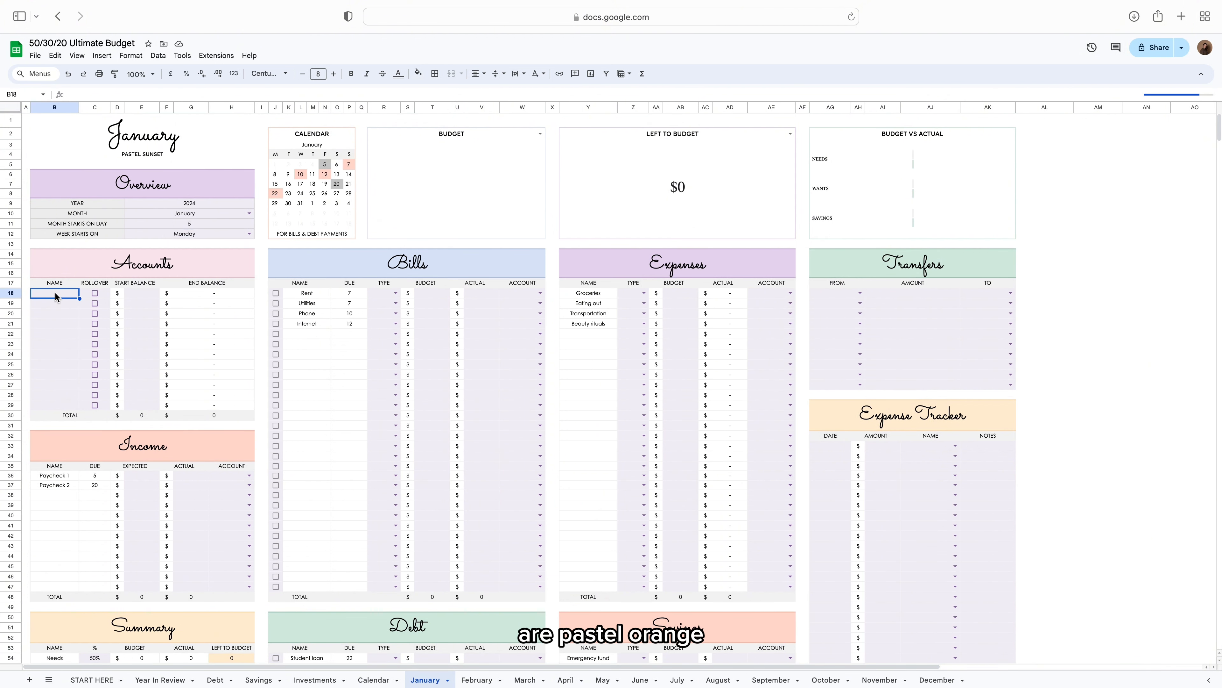
type("Checking")
key("Return")
type("Credit card")
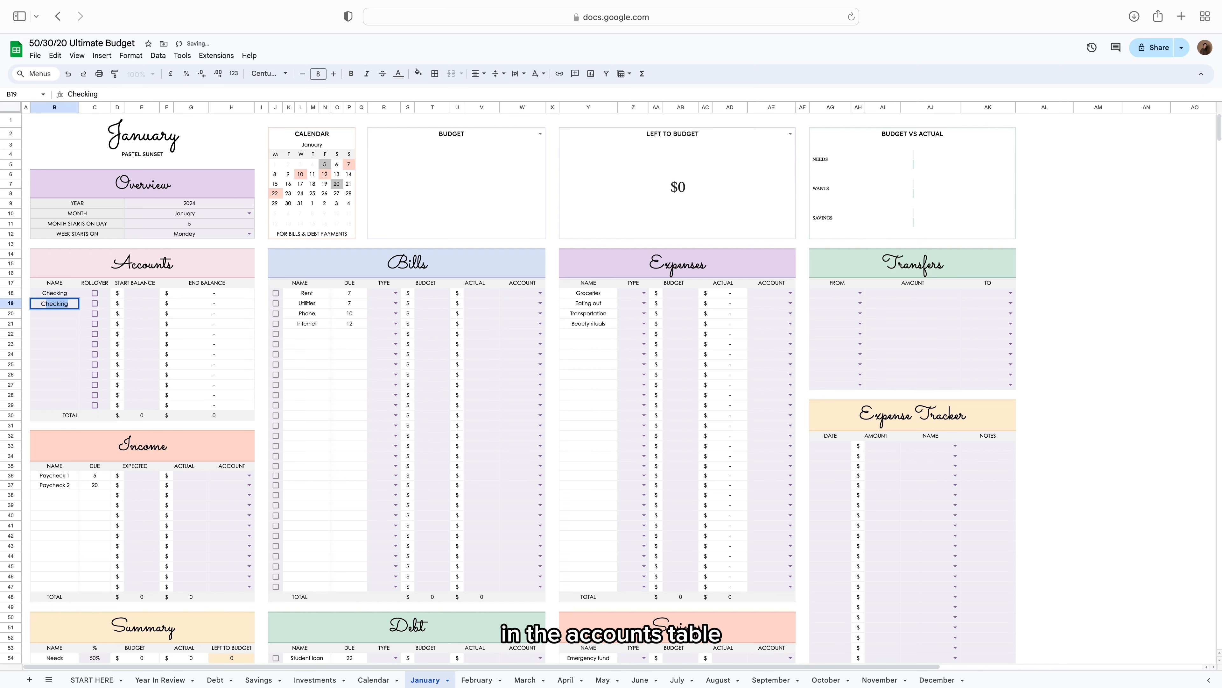
type(" 2")
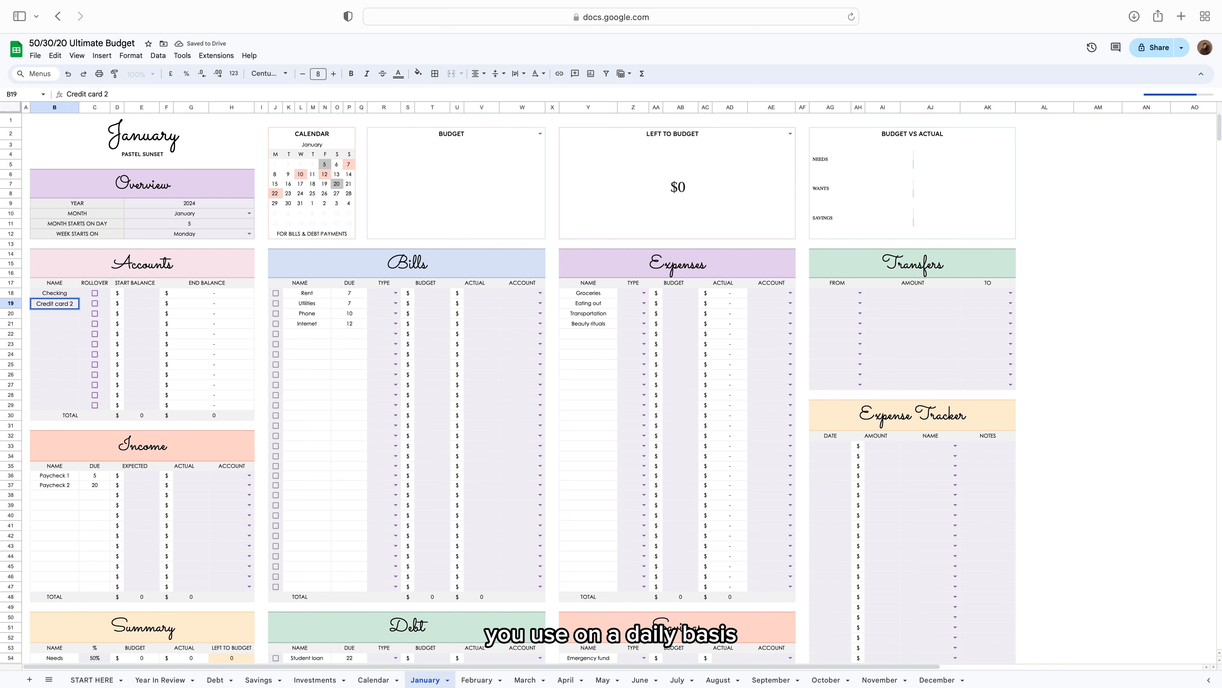
key("Return")
type("Credit car")
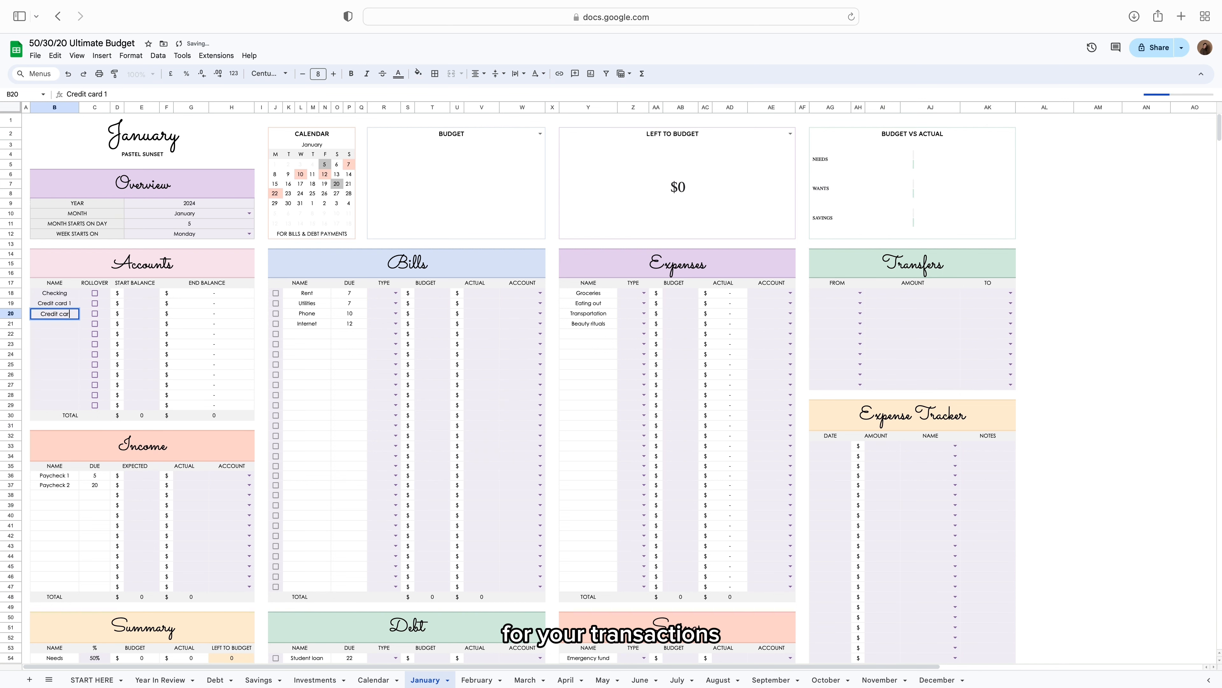
type("d 2")
key("Return")
Enter start balances of 2000 for Checking, -500 for Credit card 1 and -400 for Credit card 2.
left_click(139, 295)
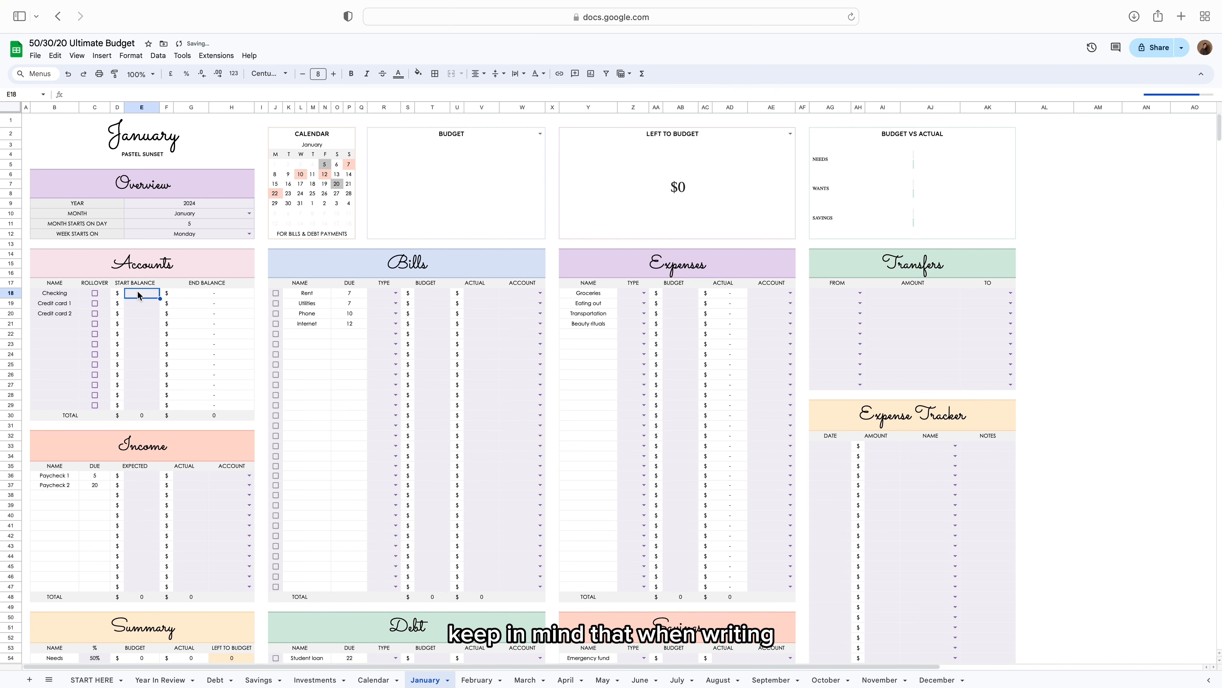
type("2000")
key("Return")
type("-500")
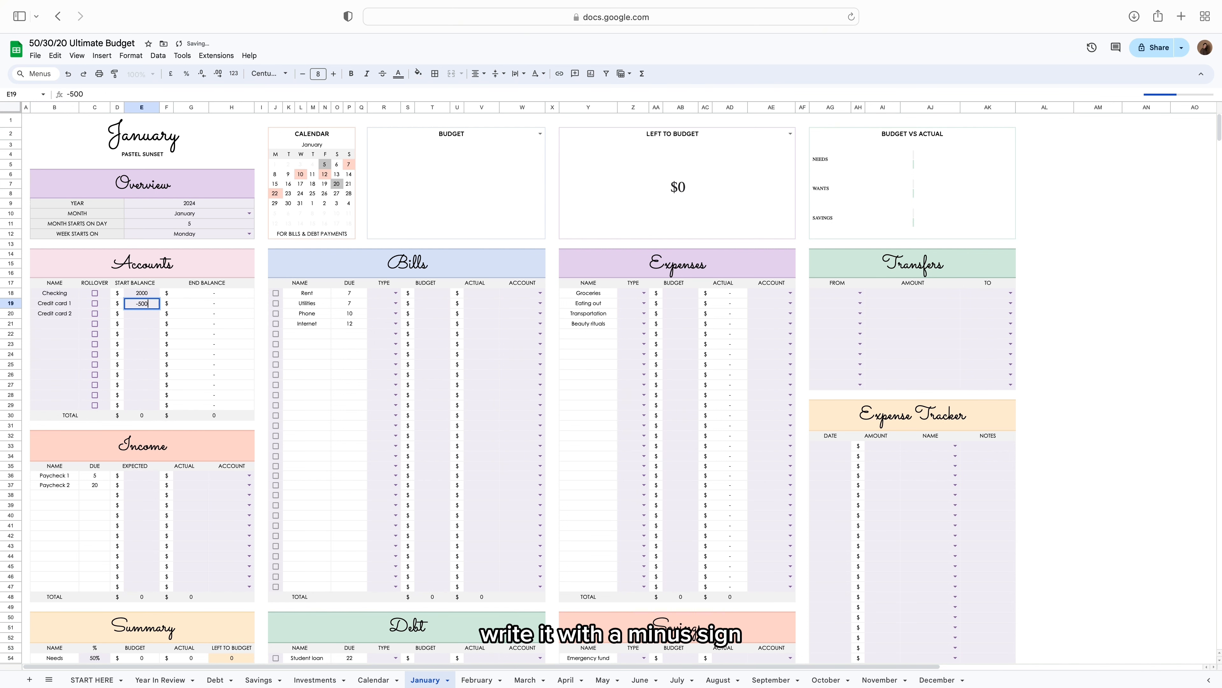
key("Return")
type("-400")
key("Return")
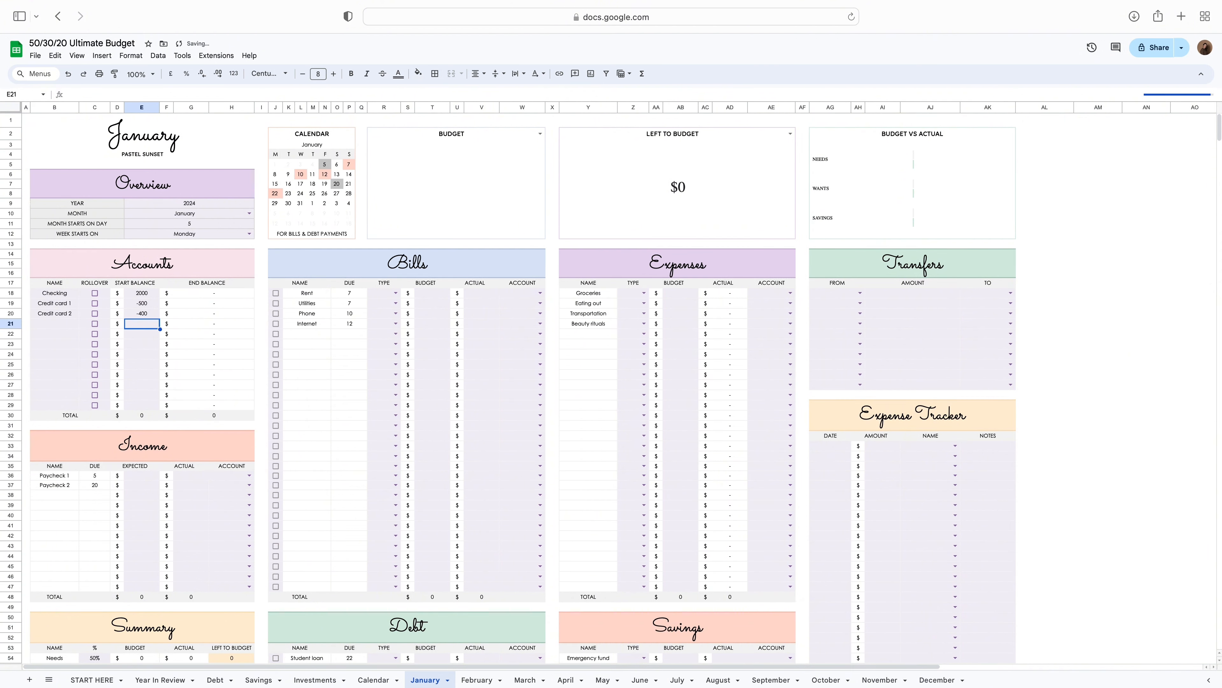
Enable rollover for the Checking account, and switch it on and back off for Credit card 1.
left_click(95, 293)
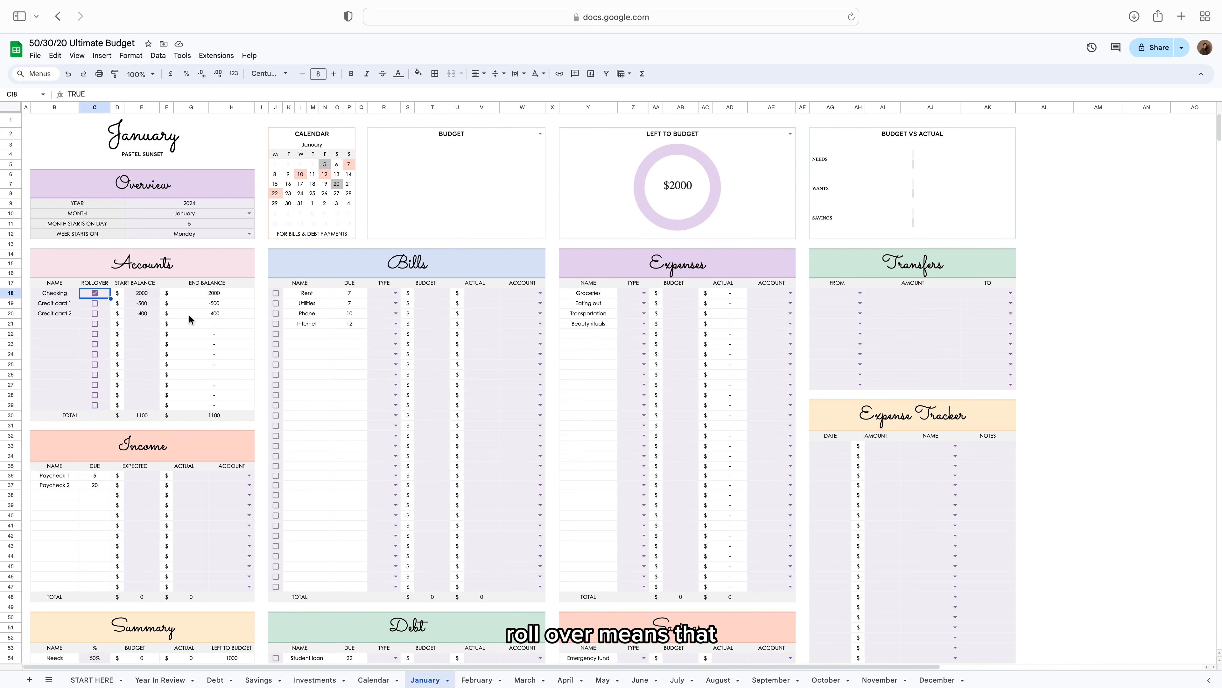
left_click(95, 302)
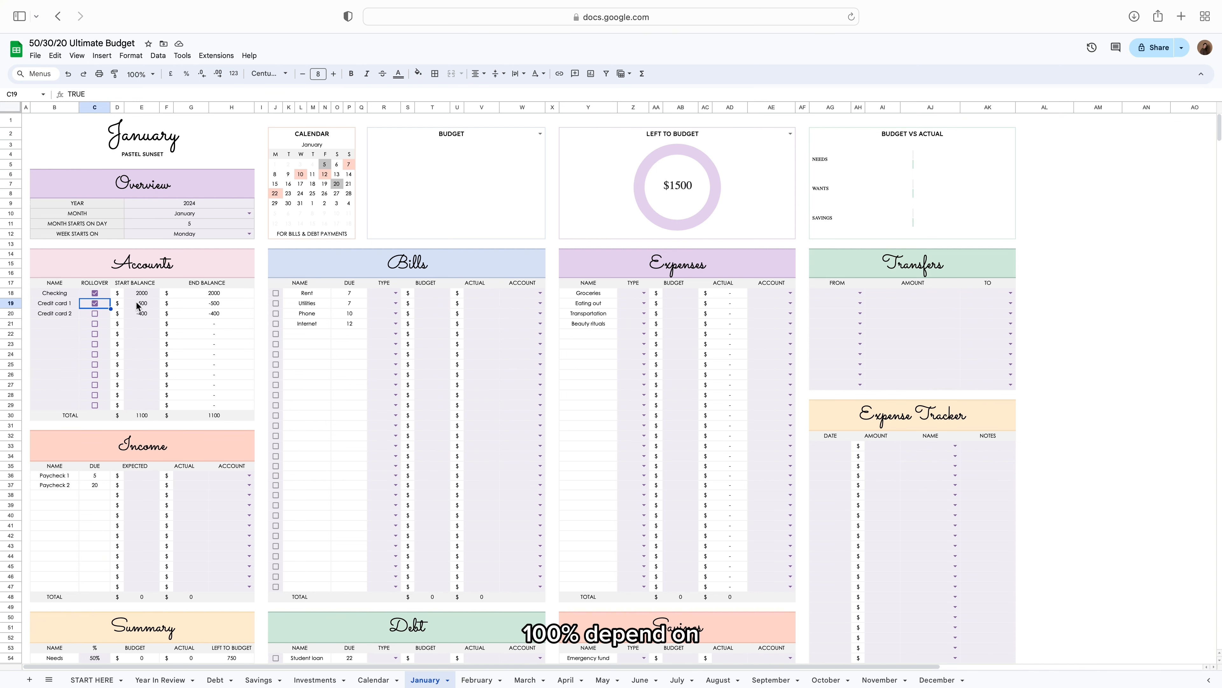
left_click(95, 302)
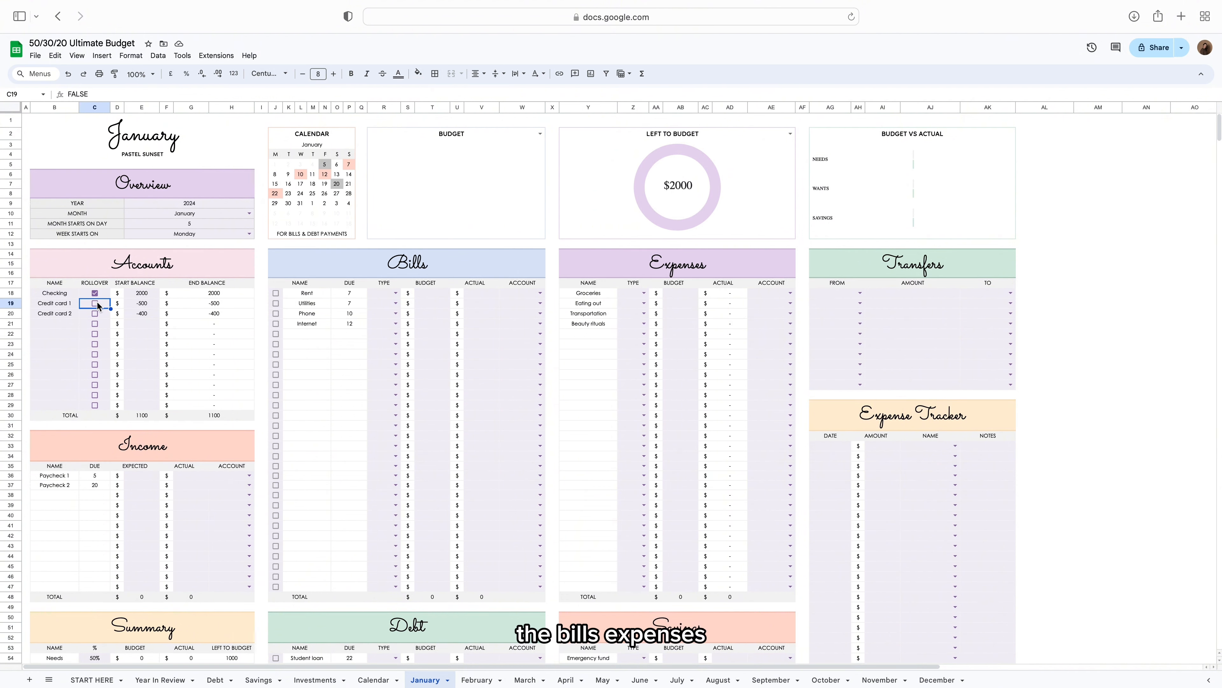
Enter expected income of 2000 for Paycheck 1 and 1500 for Paycheck 2.
left_click(142, 475)
type("2000")
key("Return")
type("1500")
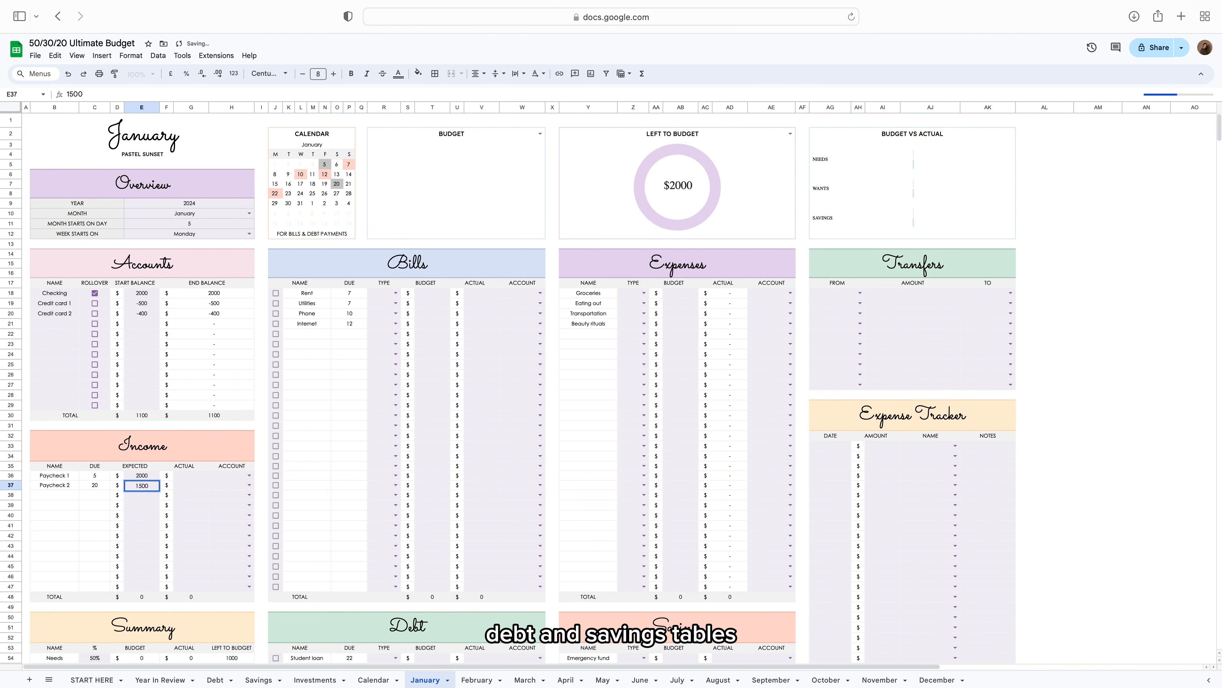
key("Return")
Assign both paychecks in the Income table to the Checking account.
left_click(249, 475)
left_click(226, 488)
left_click(249, 484)
left_click(226, 498)
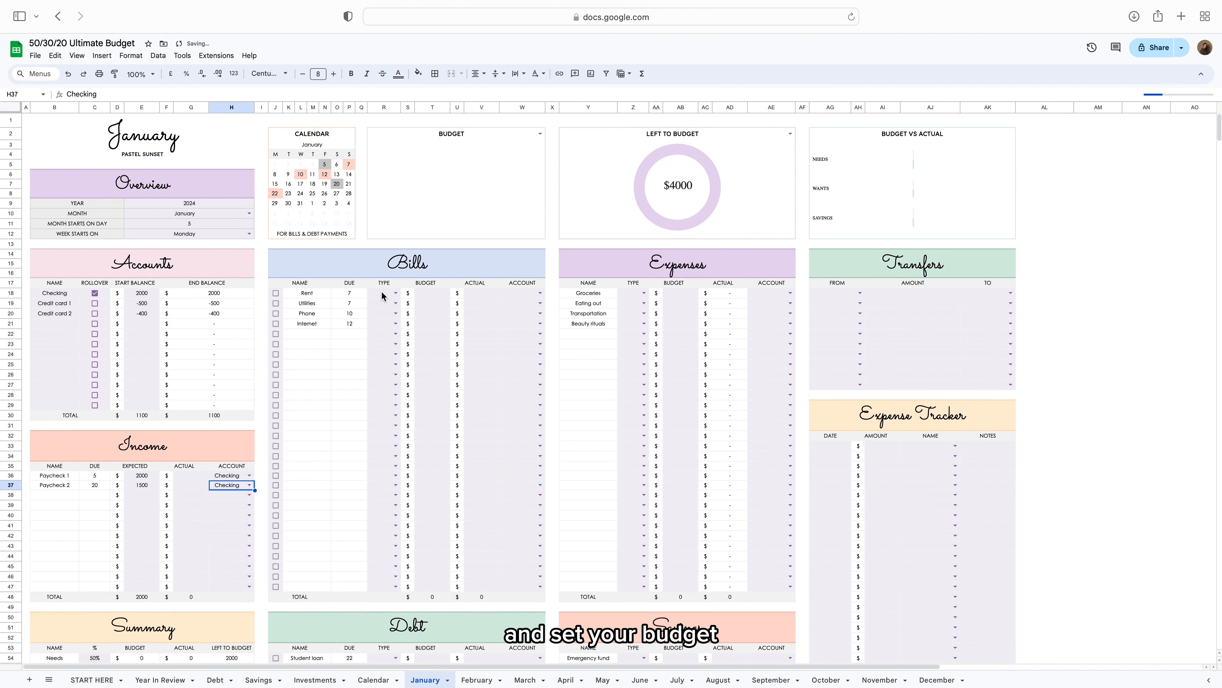
Set the type of the Rent, Utilities, Phone and Internet bills to Needs.
left_click(396, 293)
left_click(395, 306)
left_click(395, 303)
left_click(394, 316)
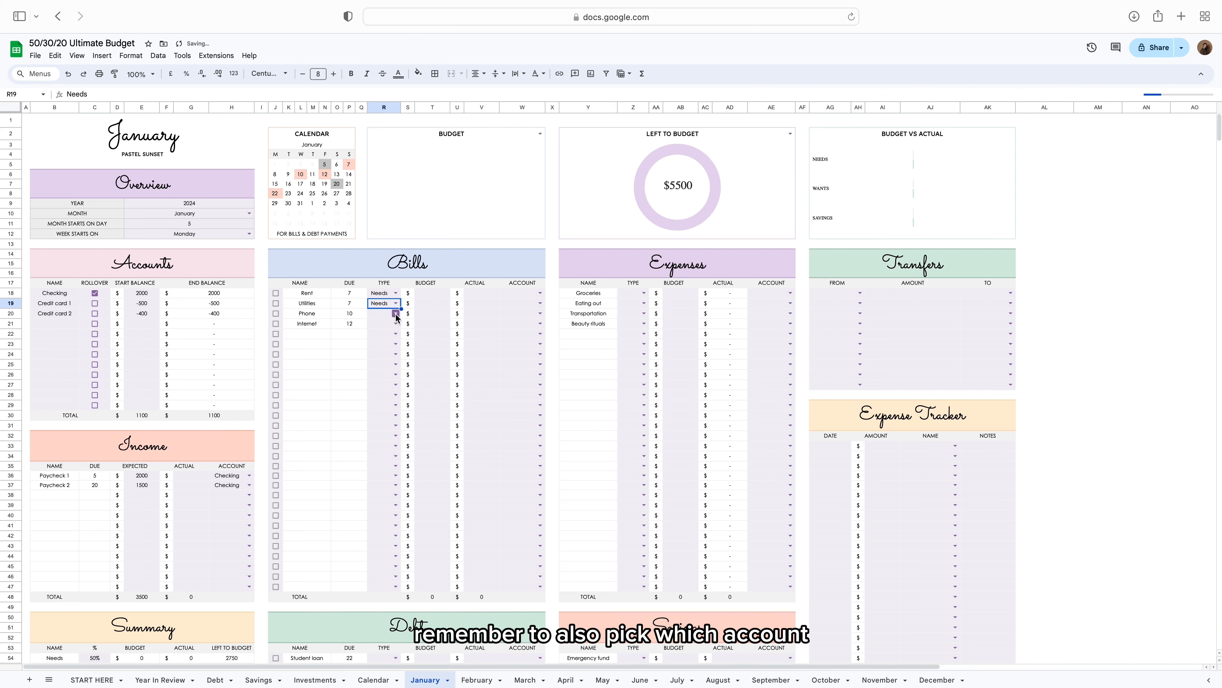
left_click(396, 314)
left_click(395, 326)
left_click(396, 323)
left_click(395, 336)
Budget the bills at 800 for Rent, 200 for Utilities, 50 for Phone and 50 for Internet.
left_click(431, 293)
type("800")
key("Return")
type("200")
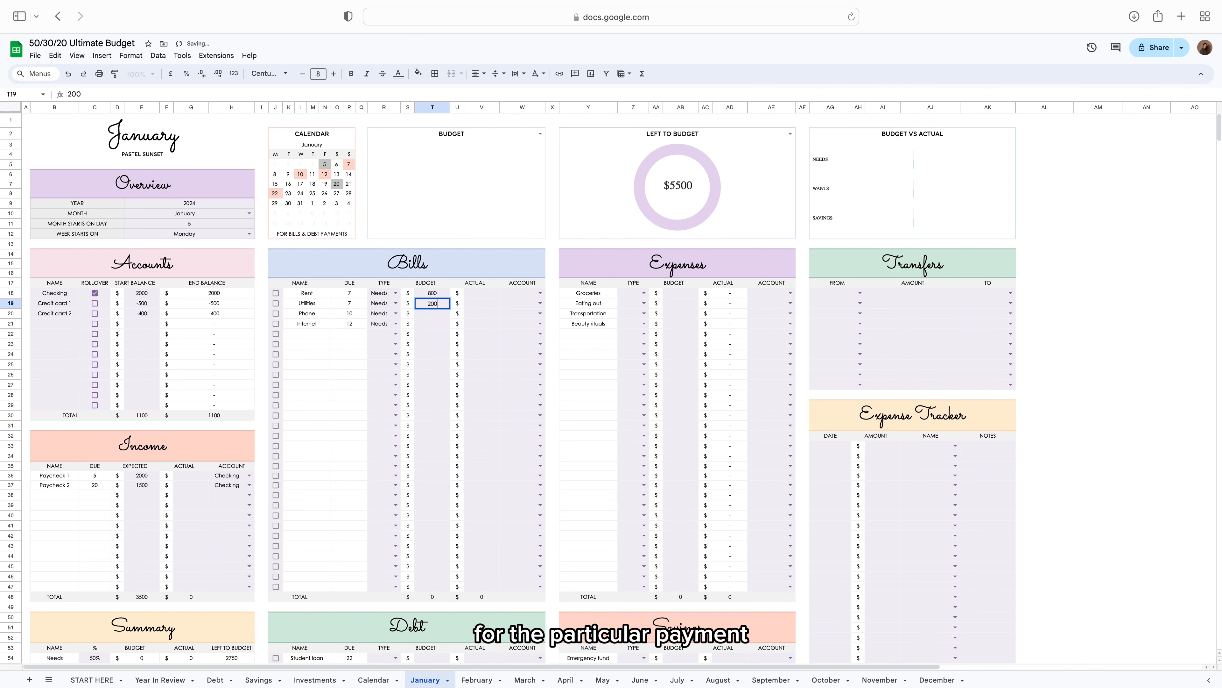
key("Return")
type("50")
key("Return")
type("50")
Assign Rent and Internet to the Checking account, and Utilities and Phone to Credit card 1.
left_click(539, 293)
left_click(516, 305)
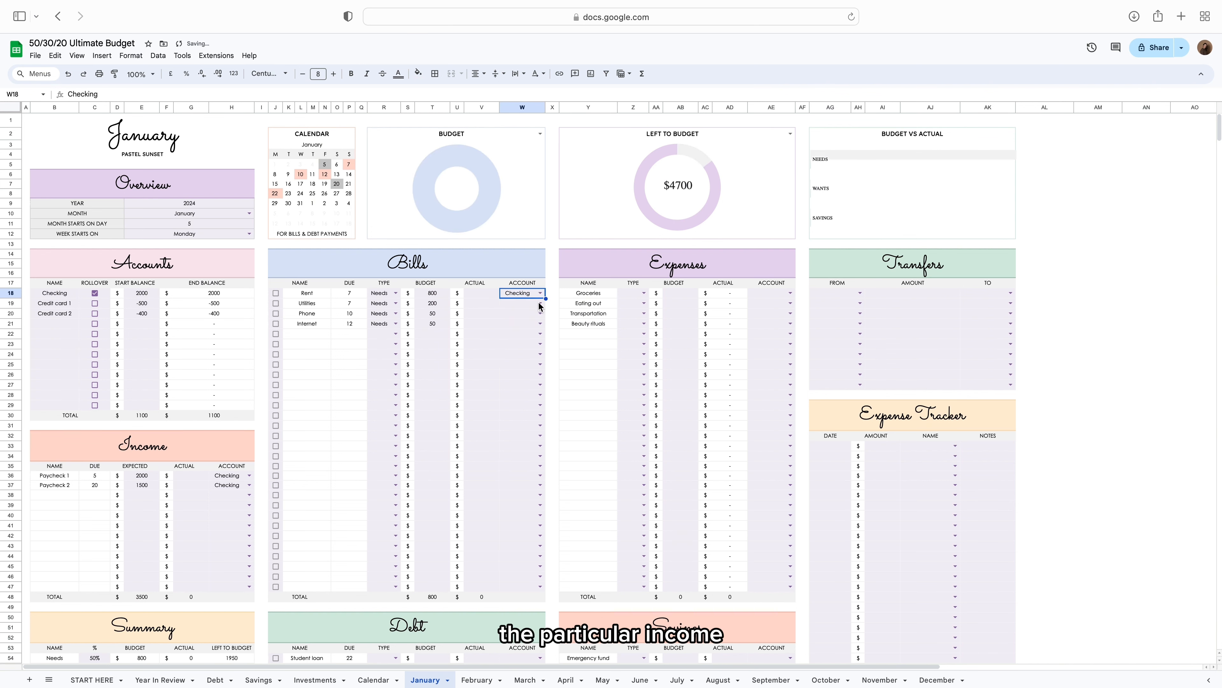
left_click(540, 302)
left_click(518, 329)
left_click(539, 312)
left_click(519, 339)
left_click(540, 323)
left_click(516, 336)
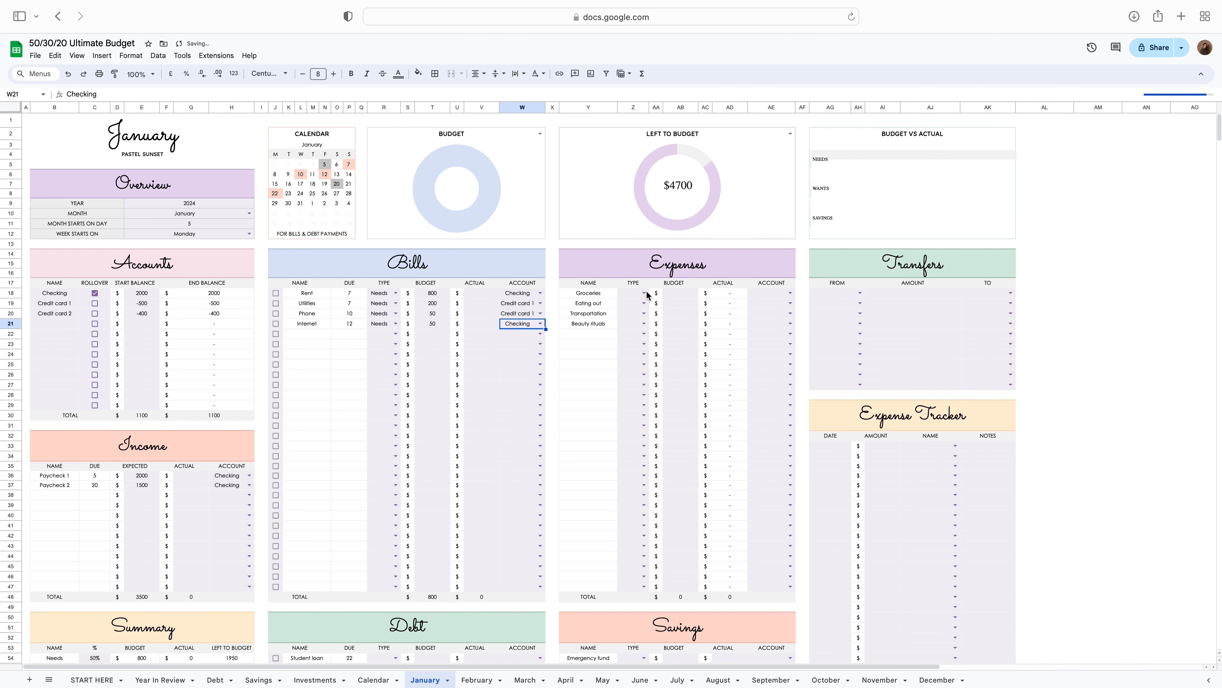
Classify Groceries and Transportation as Needs, and Eating out and Beauty rituals as Wants in the Expenses table.
left_click(643, 293)
left_click(631, 305)
left_click(644, 303)
left_click(639, 330)
left_click(643, 313)
left_click(630, 326)
left_click(643, 323)
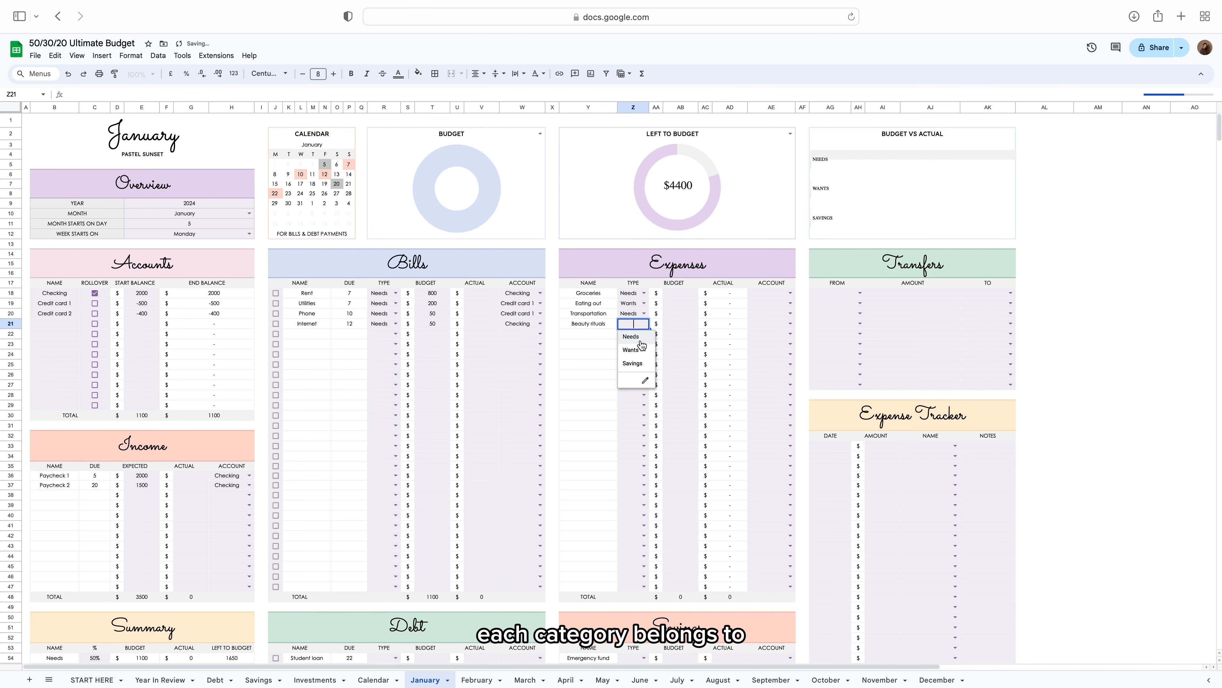
left_click(631, 350)
Budget the expenses at 500 for Groceries, 250 for Eating out, 100 for Transportation and 150 for Beauty rituals.
left_click(681, 293)
type("500")
key("Return")
type("250")
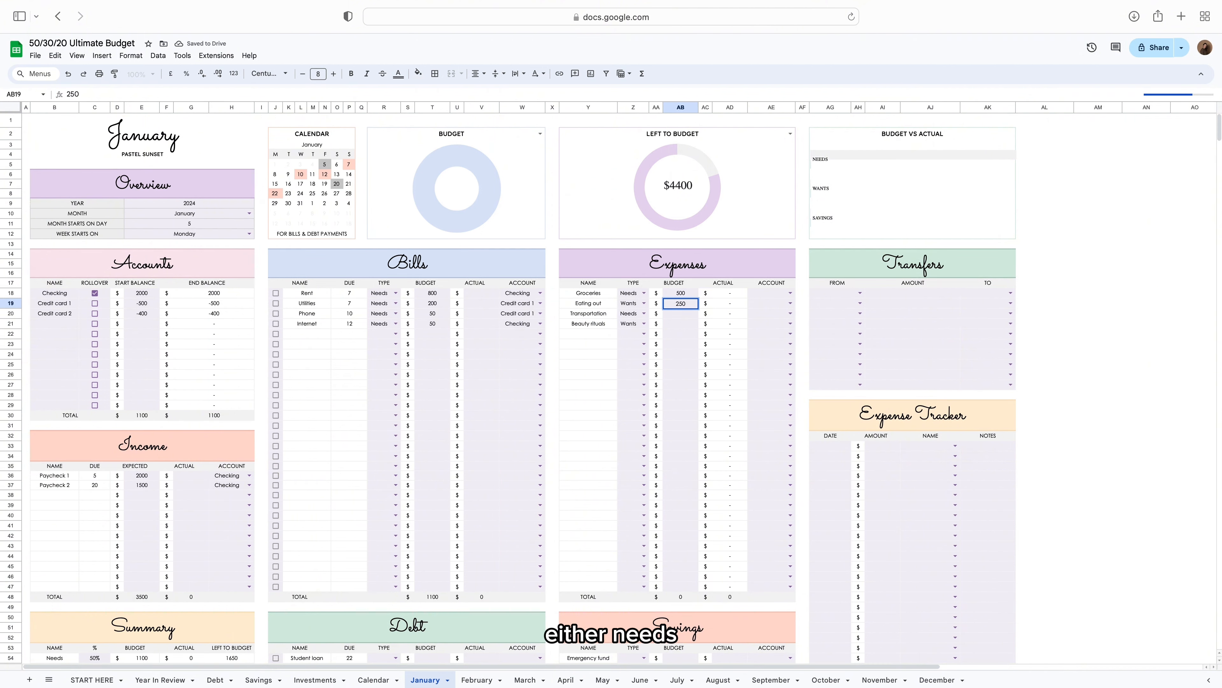
key("Return")
type("100")
key("Return")
type("150")
key("Return")
Assign Groceries and Transportation to Checking, and Eating out and Beauty rituals to Credit card 2.
left_click(790, 293)
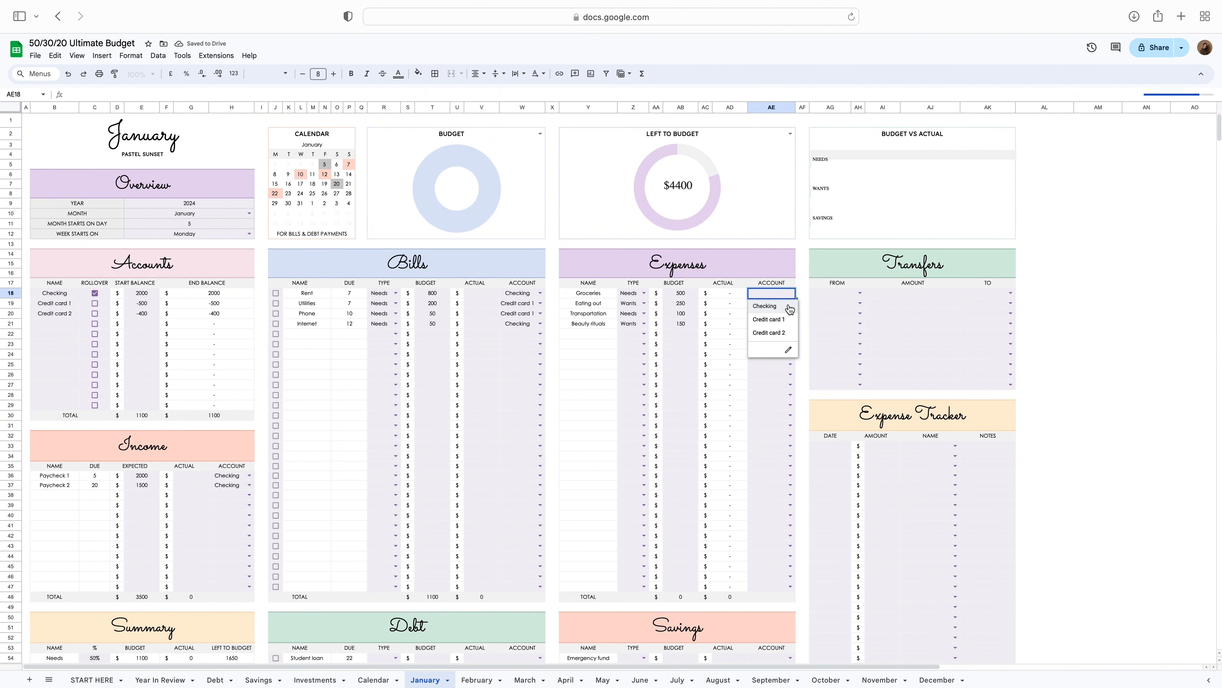
left_click(767, 306)
left_click(790, 302)
left_click(770, 345)
left_click(789, 313)
left_click(770, 326)
left_click(790, 323)
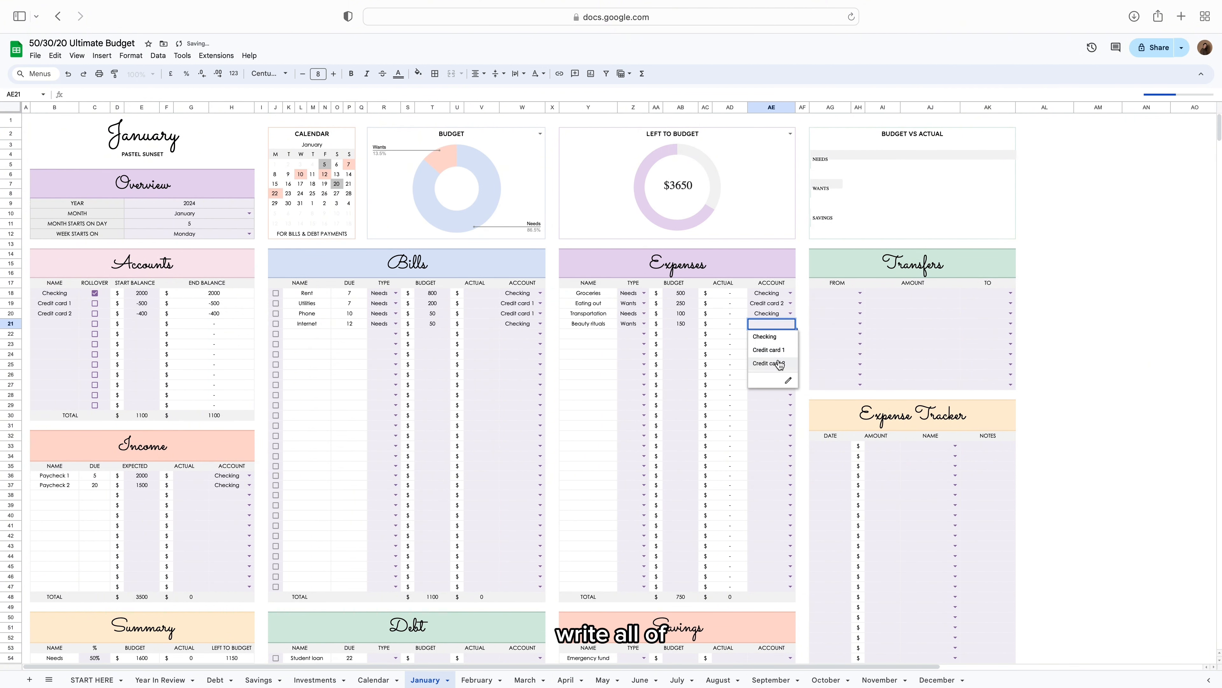
left_click(770, 365)
Set the type of Stock market and Pension fund in the Investments table to Savings.
scroll(291, 434, "down", 3)
scroll(292, 434, "down", 5)
left_click(105, 363)
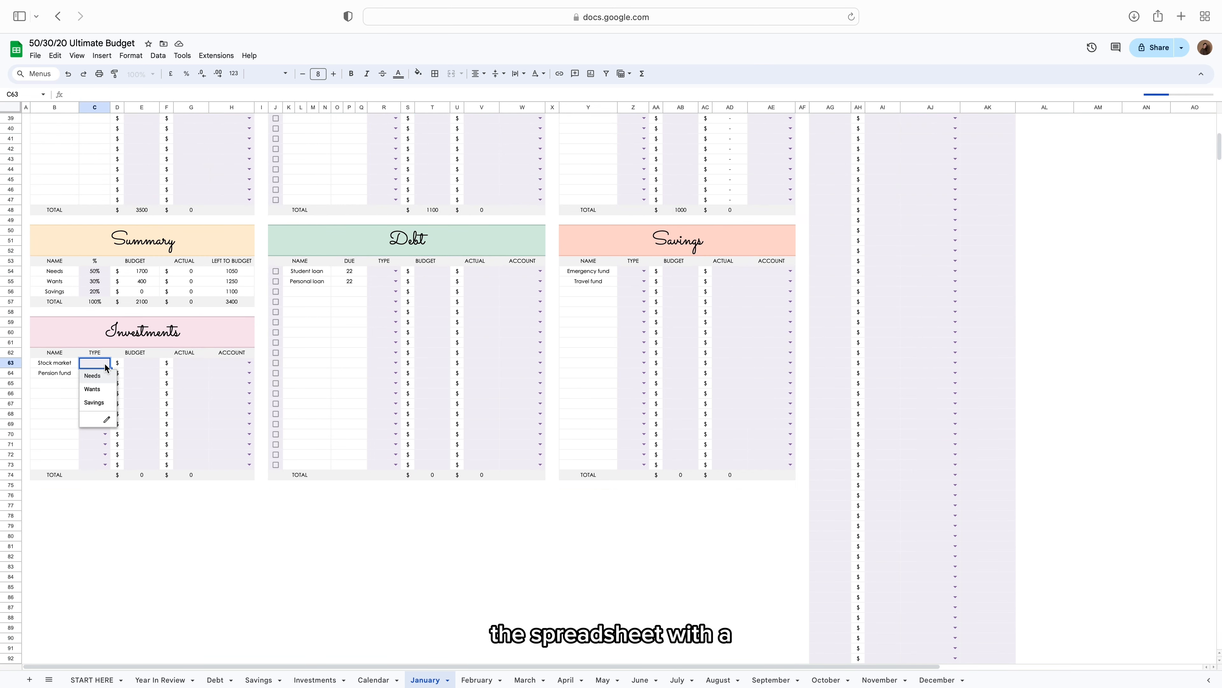
left_click(94, 403)
left_click(105, 373)
left_click(94, 413)
Budget 200 for Stock market and 250 for Pension fund, both from the Checking account.
left_click(140, 363)
type("200")
key("Return")
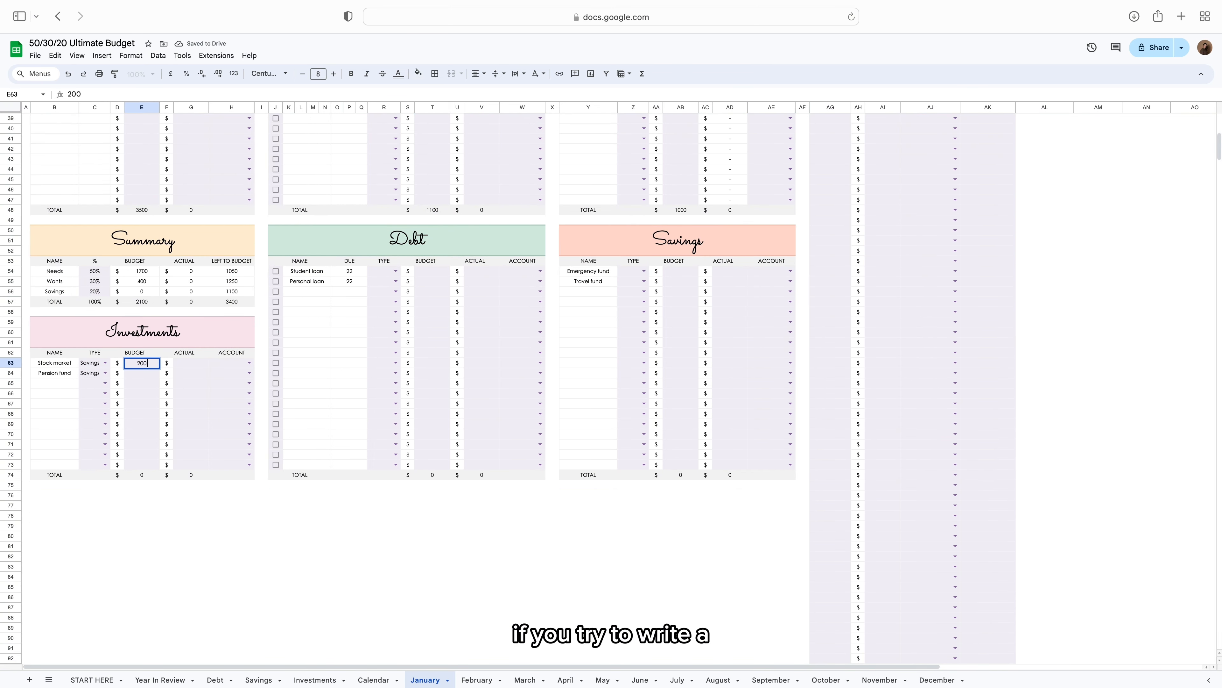
type("250")
key("Return")
left_click(250, 362)
left_click(231, 376)
left_click(250, 373)
left_click(231, 386)
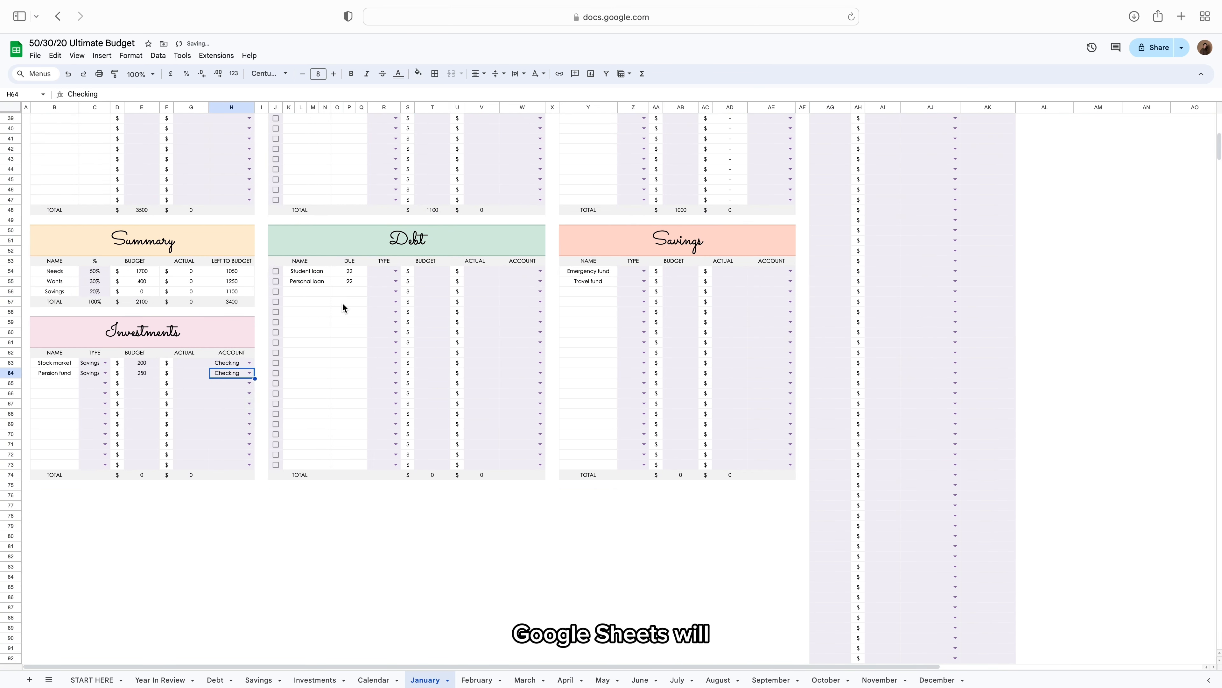
Classify the Student loan as Needs and the Personal loan as Wants in the Debt table.
left_click(396, 271)
left_click(396, 284)
left_click(395, 281)
left_click(384, 306)
Budget 400 for the Student loan and 500 for the Personal loan, both paid from Checking.
left_click(432, 271)
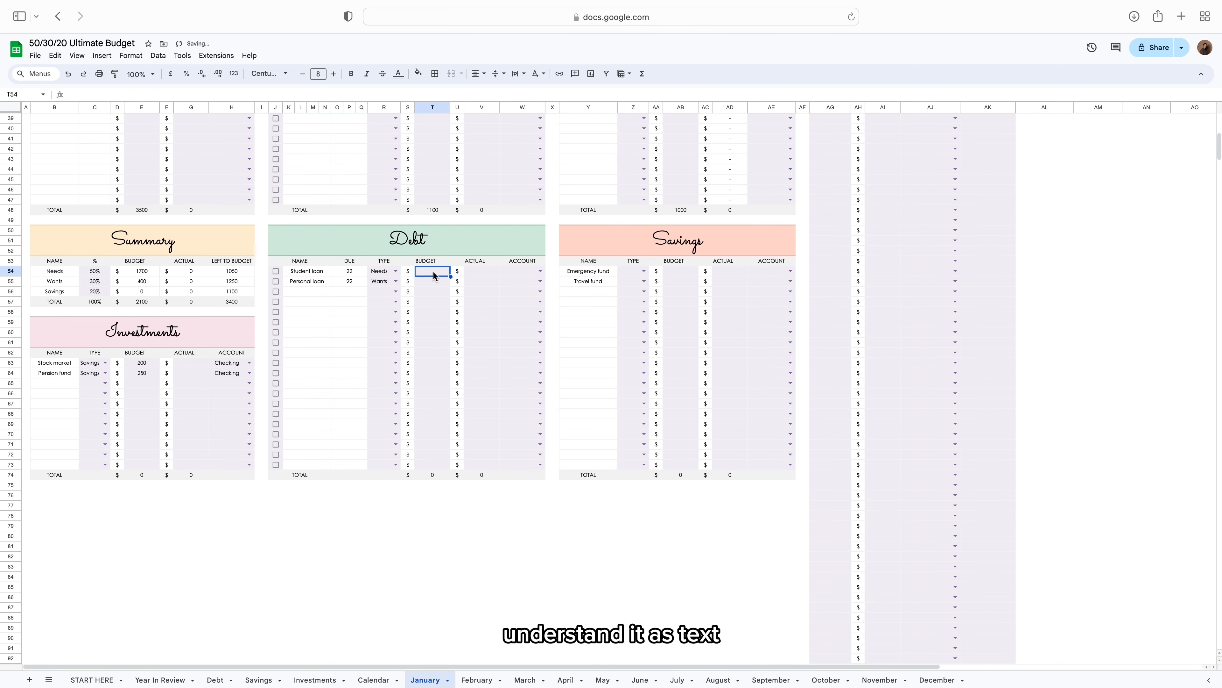
type("400")
key("Return")
type("500")
key("Return")
left_click(540, 270)
left_click(517, 284)
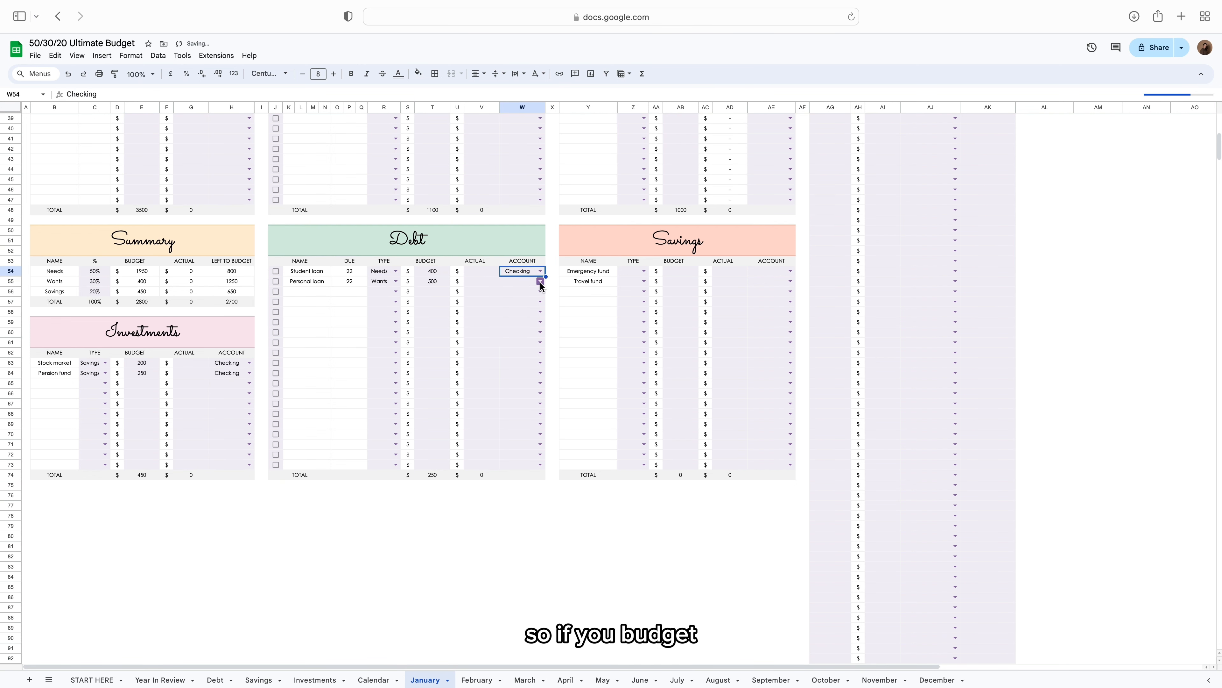
left_click(540, 281)
left_click(517, 295)
Classify the Emergency fund as Savings and the Travel fund as Wants in the Savings table.
left_click(644, 270)
left_click(633, 311)
left_click(645, 281)
left_click(630, 308)
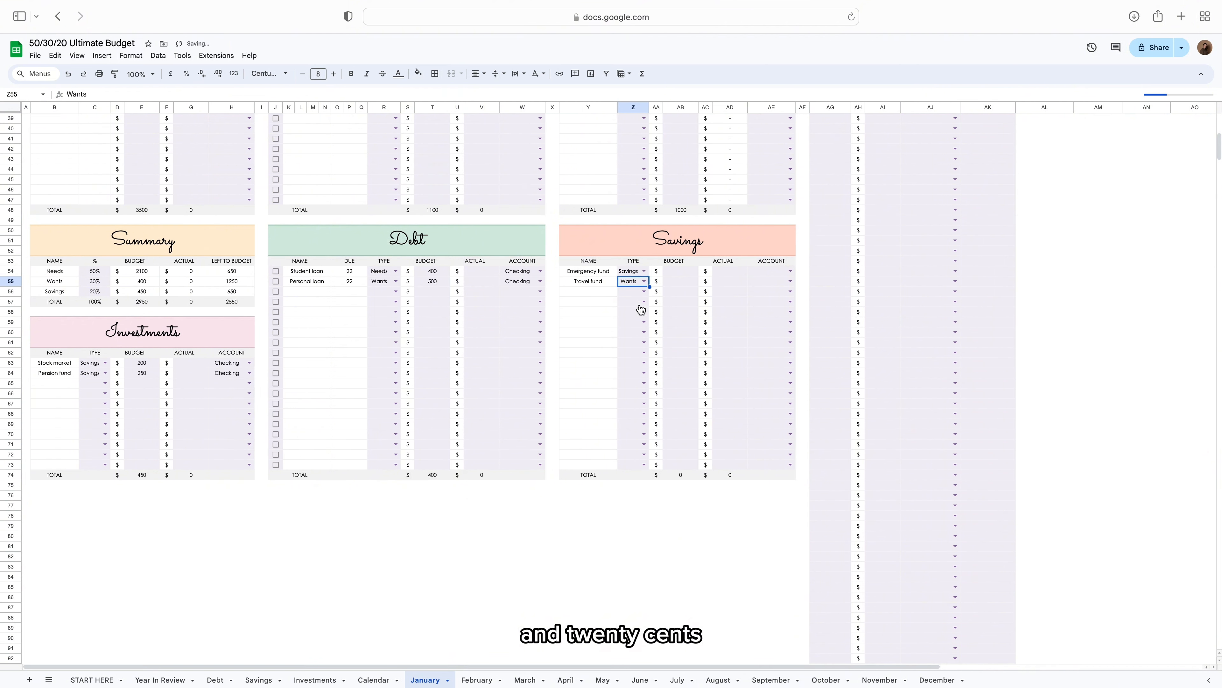
Budget 200 for the Emergency fund and 150 for the Travel fund, both from the Checking account.
left_click(681, 270)
type("200")
key("Return")
type("150")
key("Return")
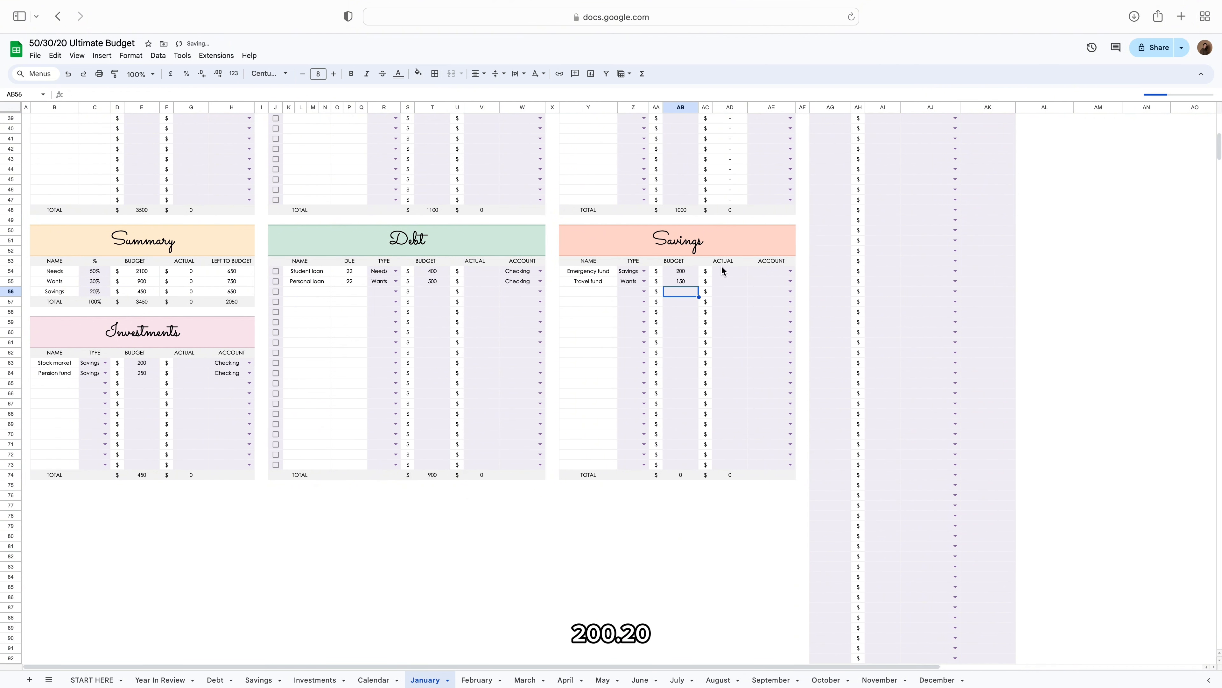
left_click(790, 270)
left_click(765, 283)
left_click(790, 281)
left_click(785, 294)
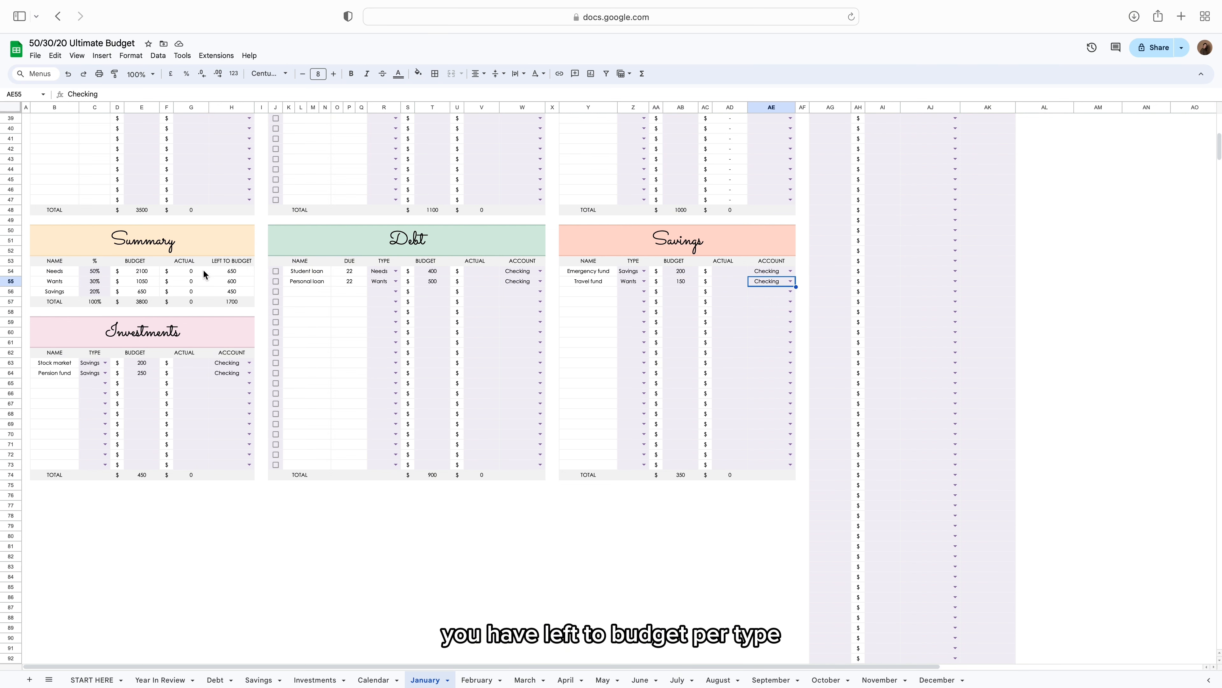
Try a Summary ratio of 60% for Needs, 10% for Wants and 30% for Savings.
left_click(94, 271)
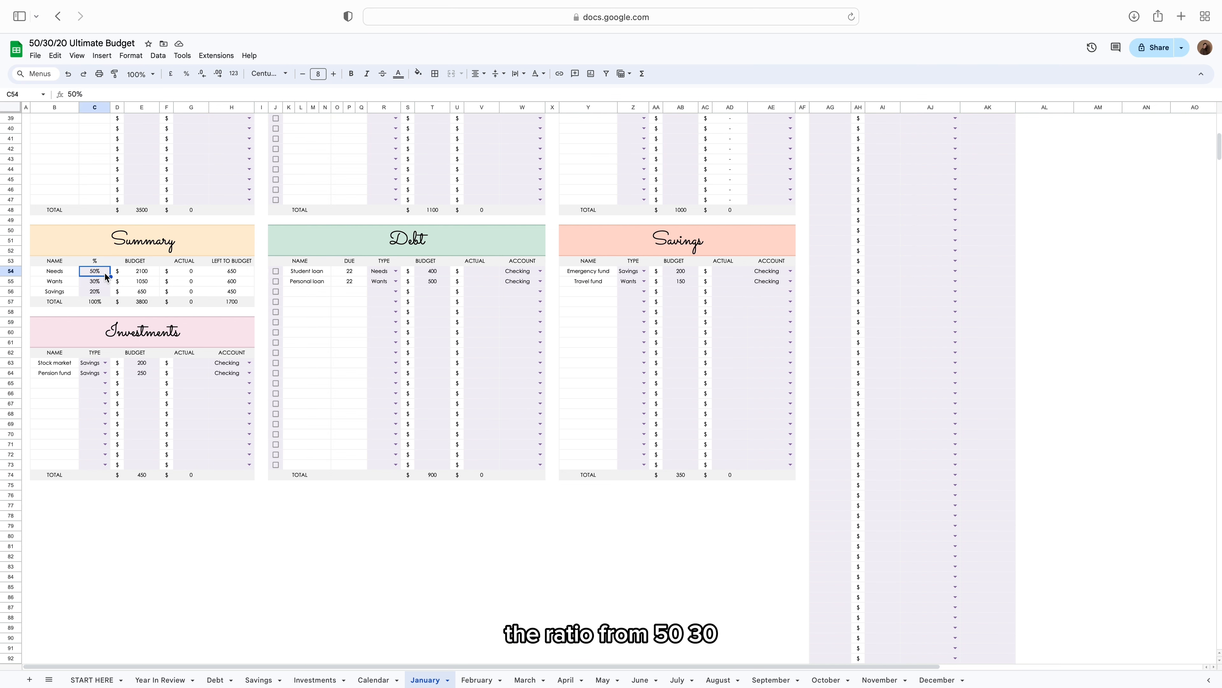
type("60")
key("Return")
type("10")
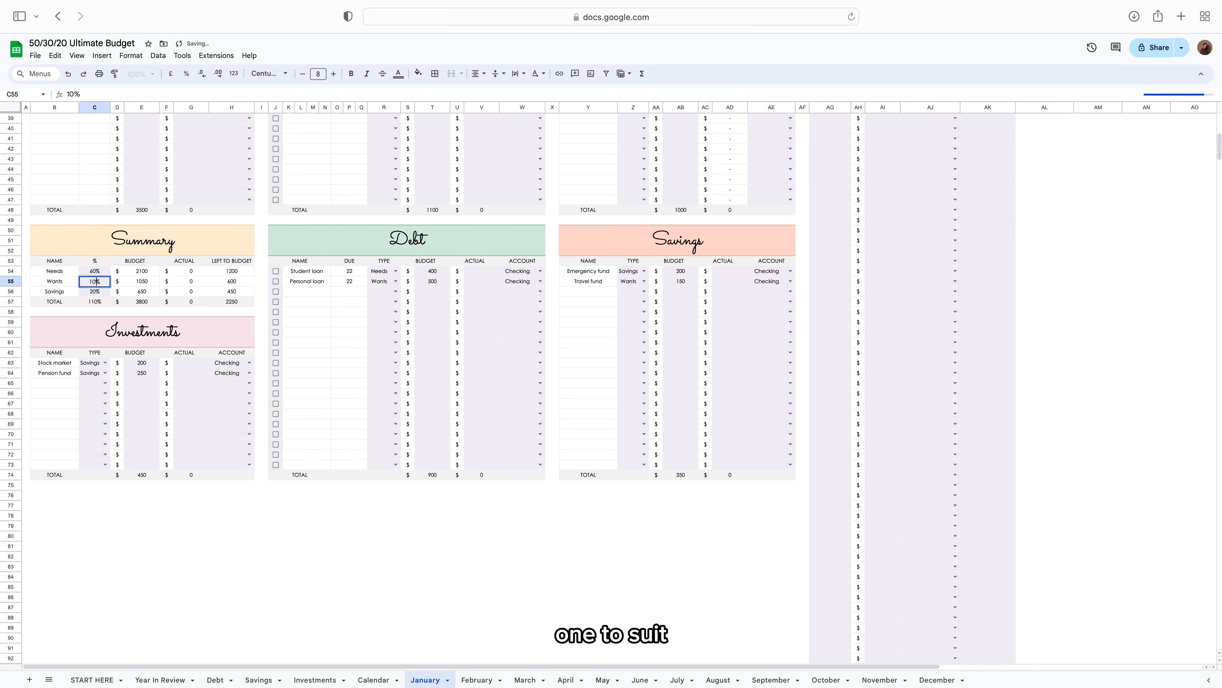
key("Return")
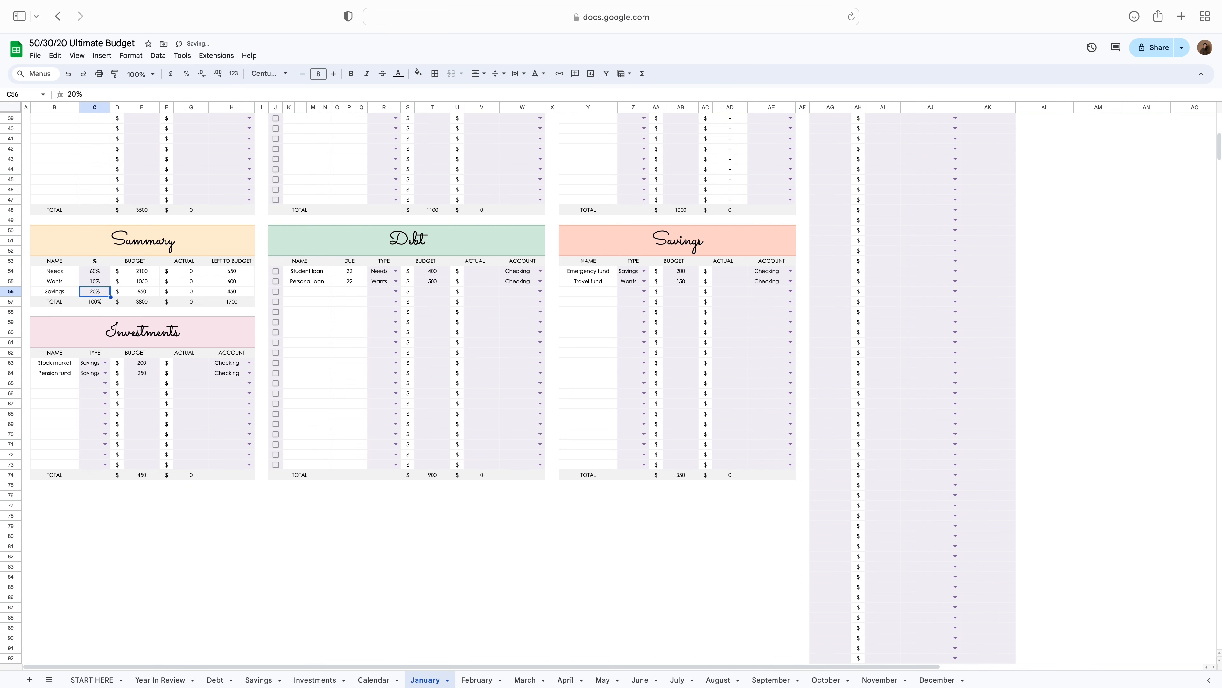
type("30")
key("Return")
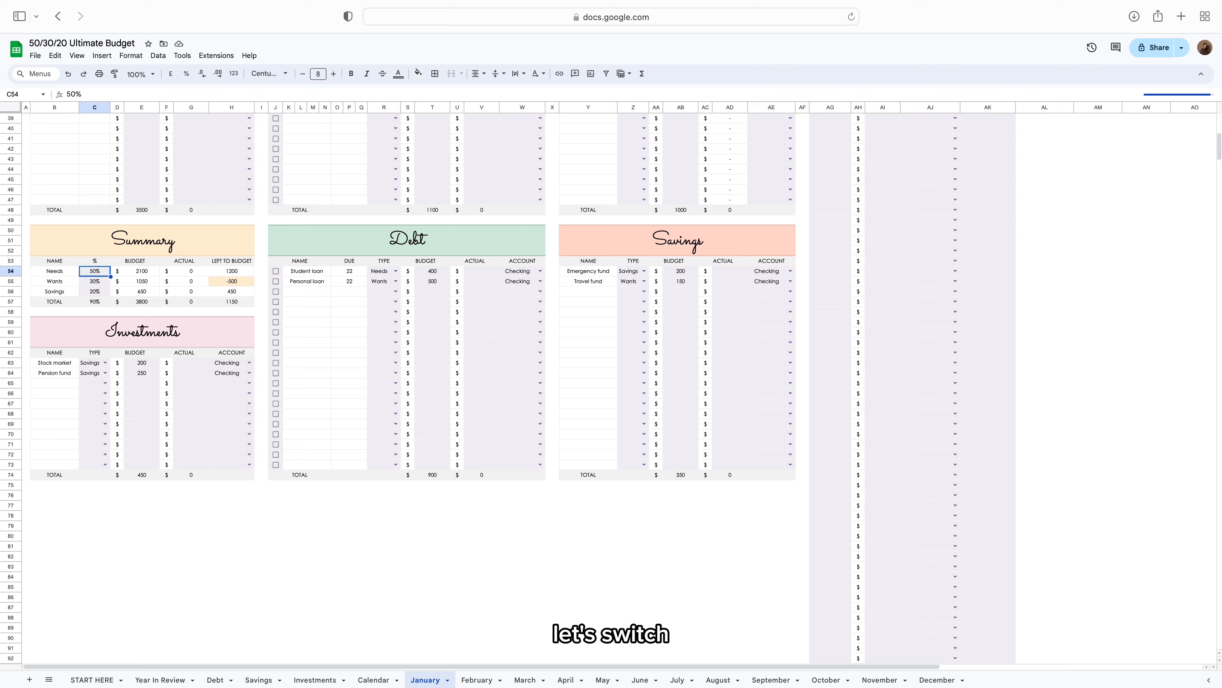
Switch January's chart views to ACTUAL for the budget breakdown and LEFT TO SPEND for the remaining amount.
scroll(611, 385, "up", 10)
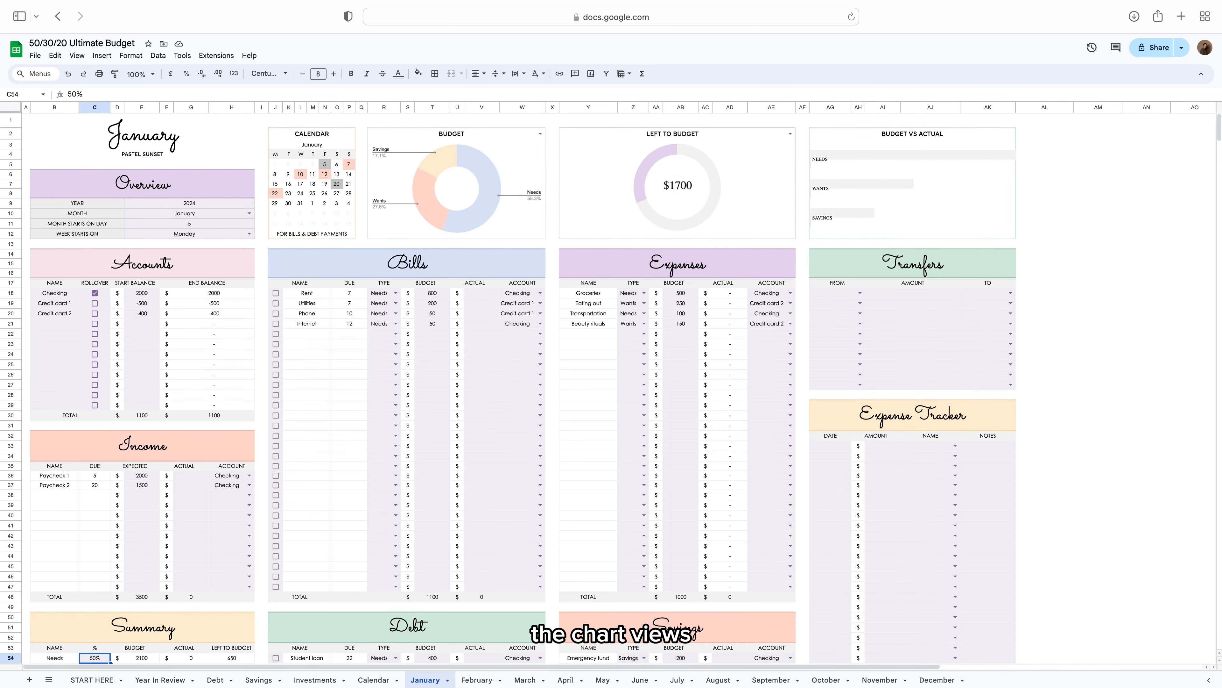
left_click(540, 134)
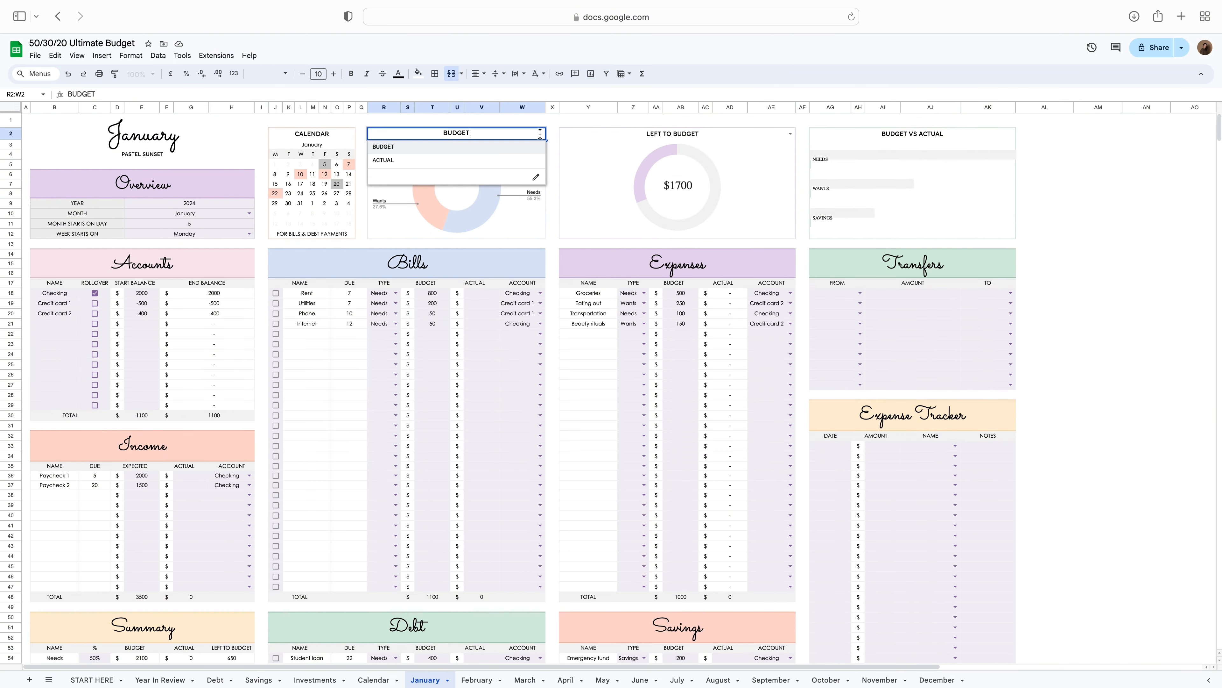
left_click(535, 161)
left_click(790, 134)
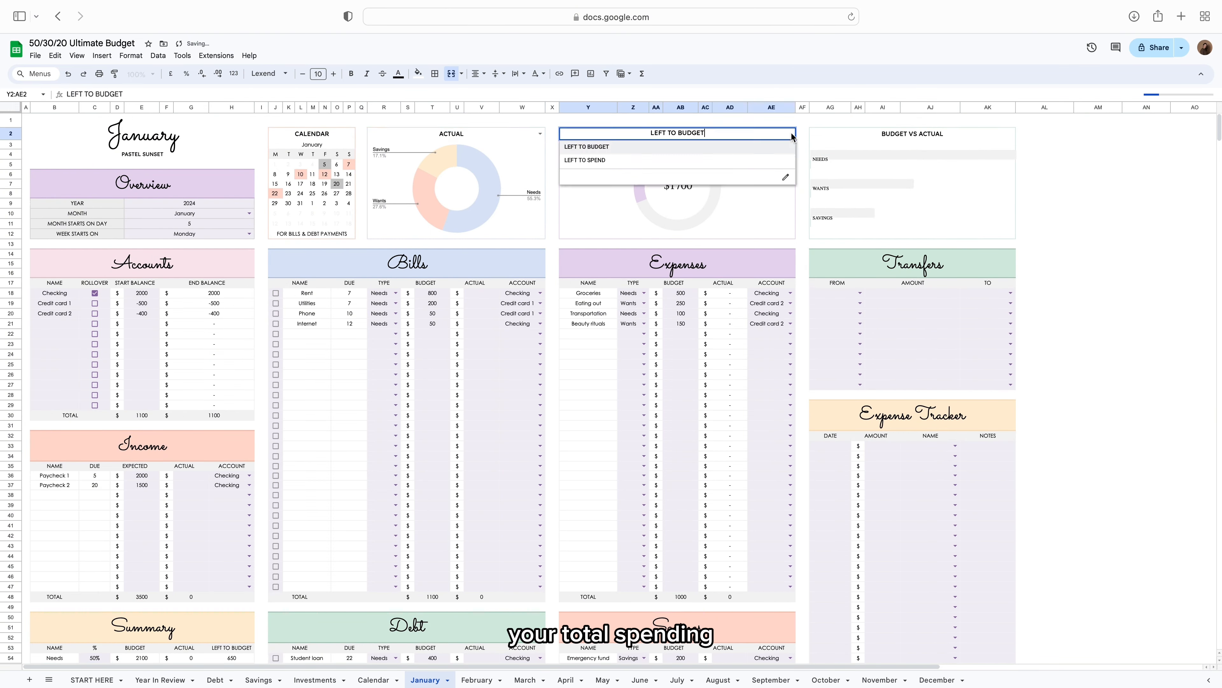
left_click(753, 164)
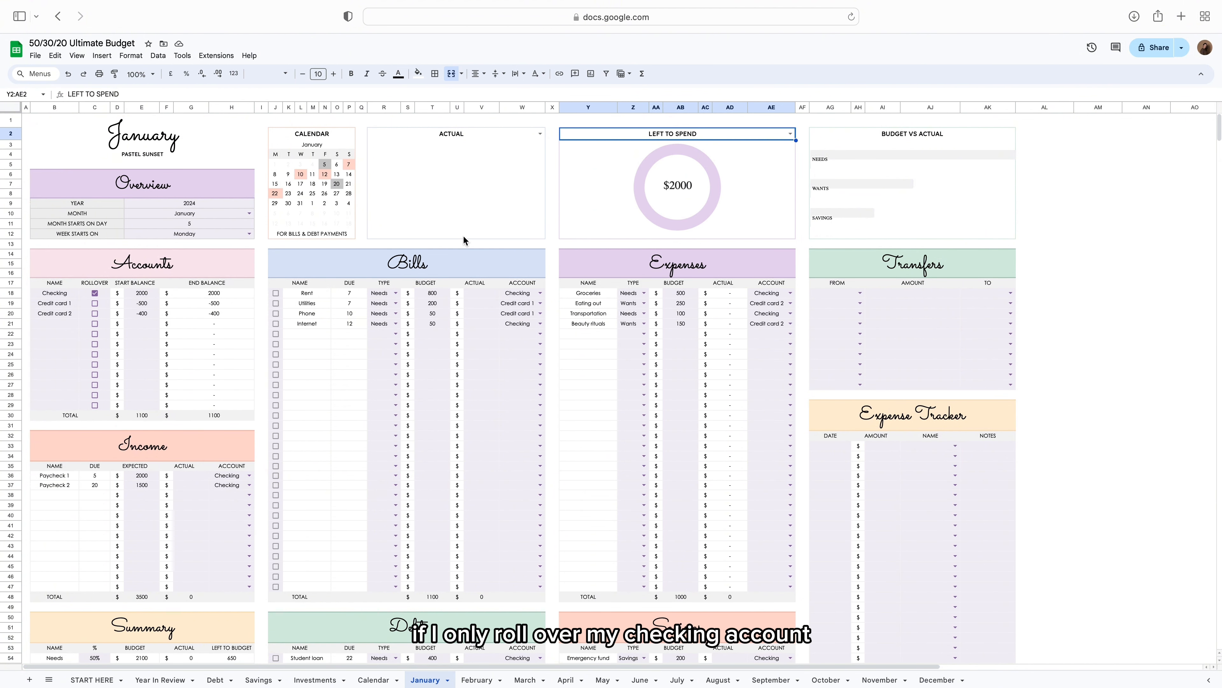
Try including Credit card 1 in the Accounts rollover and exclude it again.
left_click(96, 303)
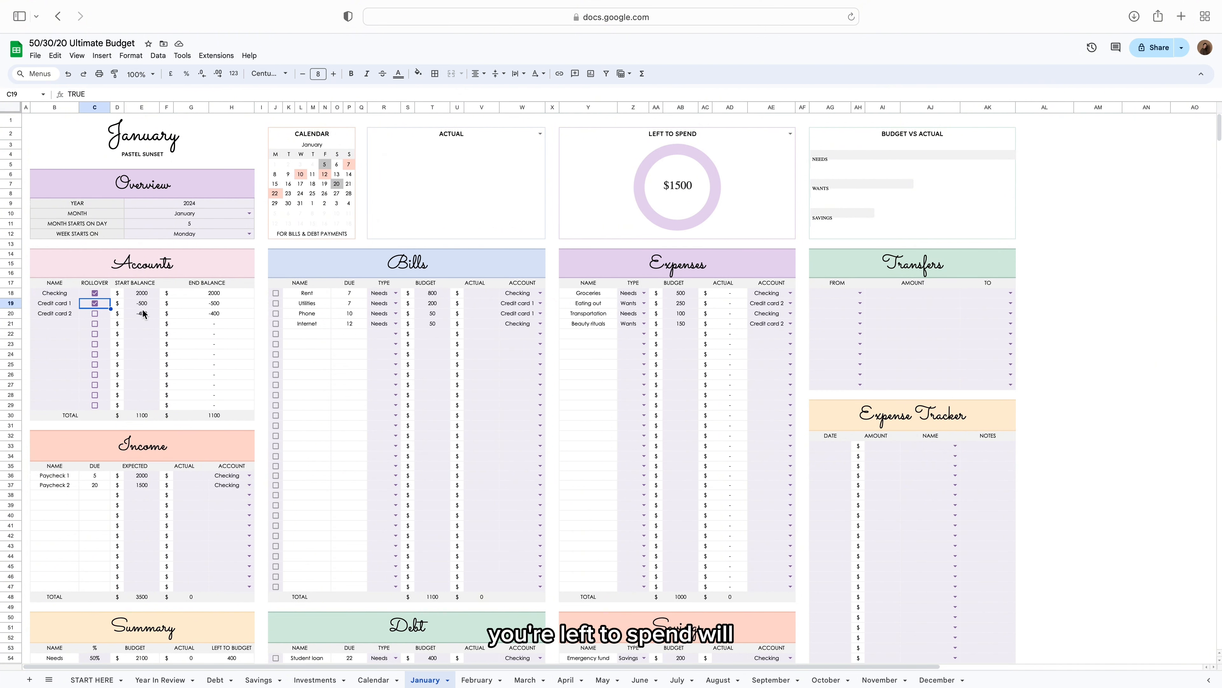
left_click(94, 303)
Record actual income of 2000 for Paycheck 1 and 1500 for Paycheck 2.
left_click(189, 477)
type("2000")
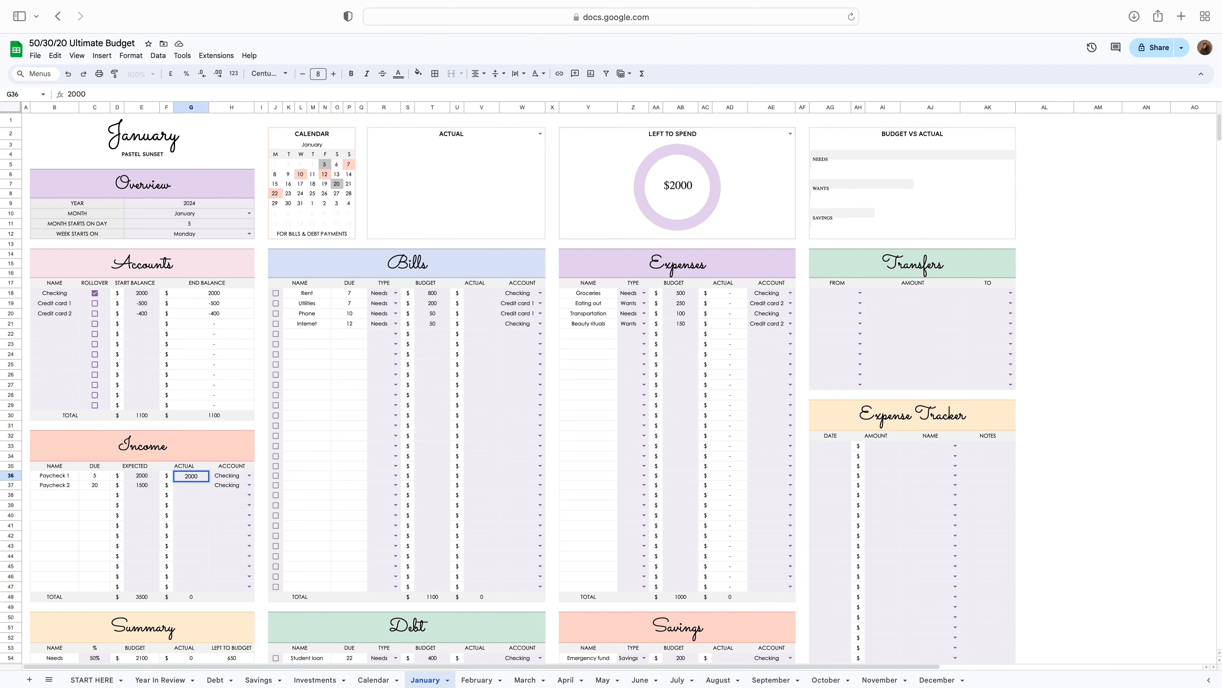
key("Return")
type("1500")
key("Return")
Enter the actual bill amounts: 800 for Rent, 200 for Utilities, 50 for Phone and 50 for Internet.
left_click(481, 293)
type("800")
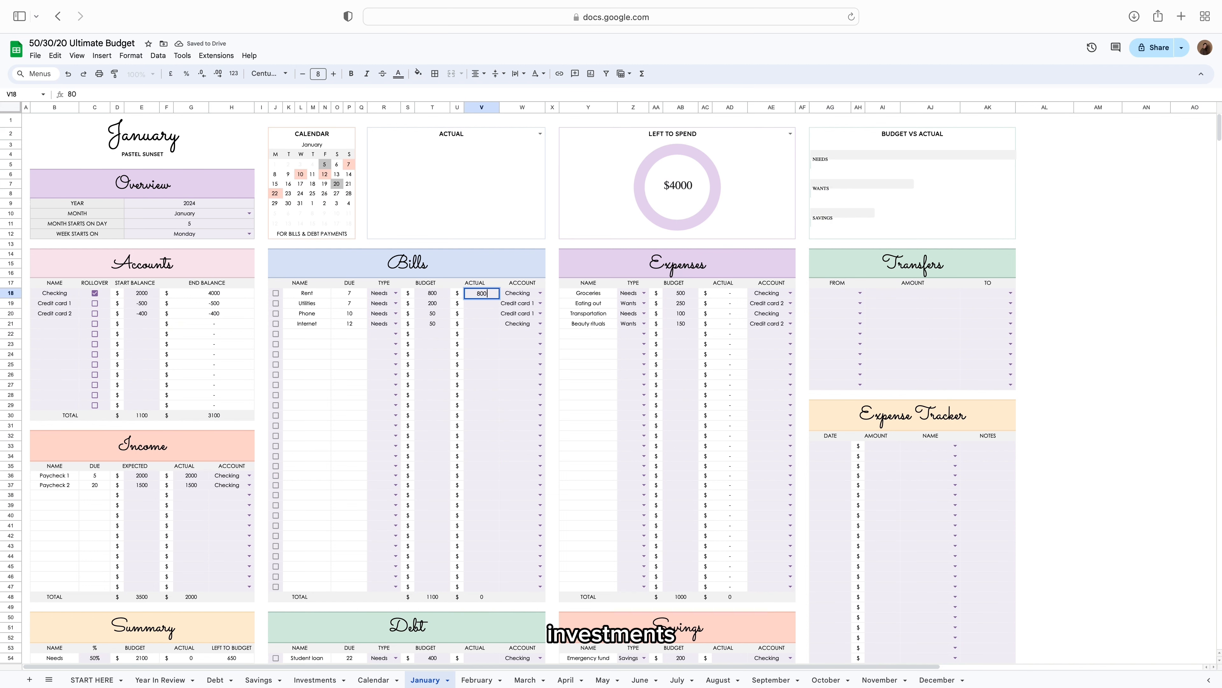
key("Return")
type("200")
key("Return")
type("50")
key("Return")
type("50")
key("Return")
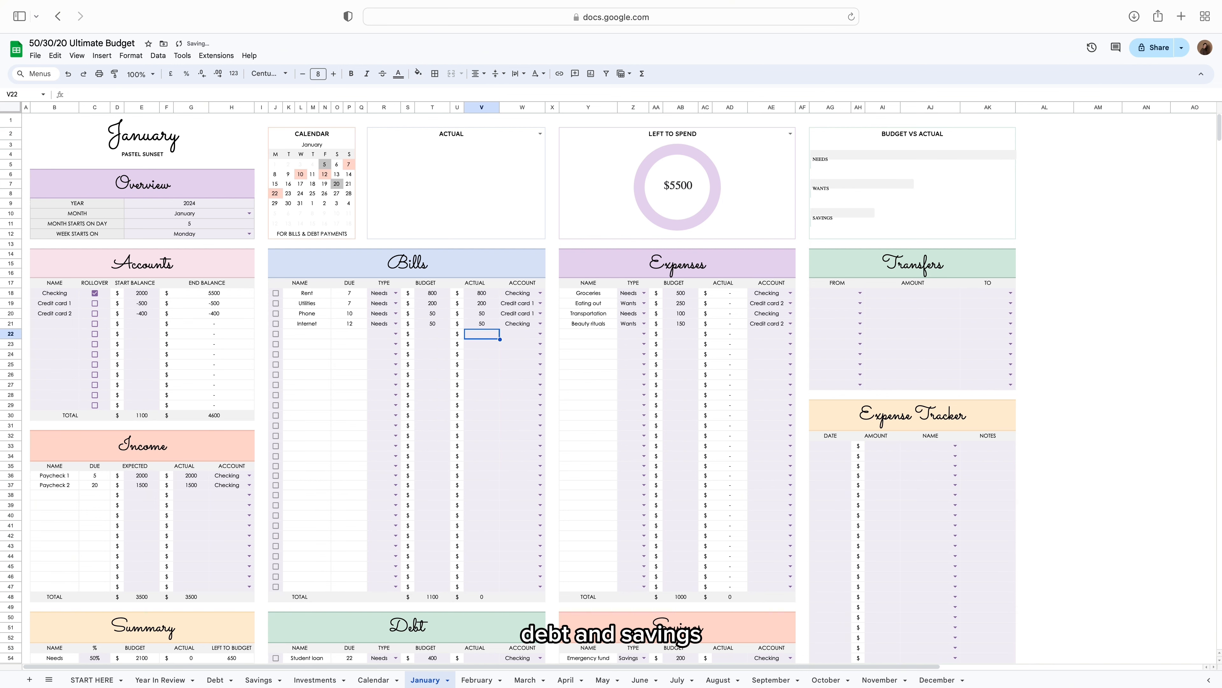
Mark the Rent, Utilities, Phone and Internet bills as paid.
left_click(275, 293)
left_click(275, 303)
left_click(275, 313)
left_click(276, 323)
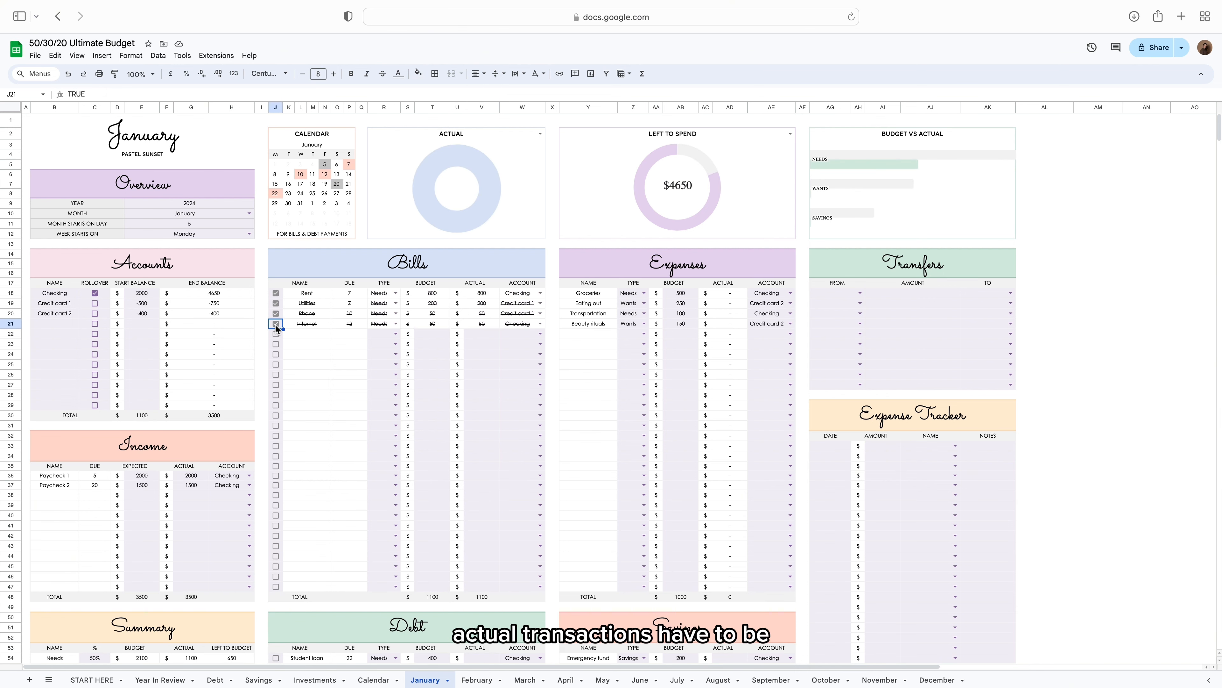
Record actual investments of 200 for the Stock market and 250 for the Pension fund.
scroll(275, 324, "down", 5)
left_click(185, 545)
type("200")
key("Return")
type("250")
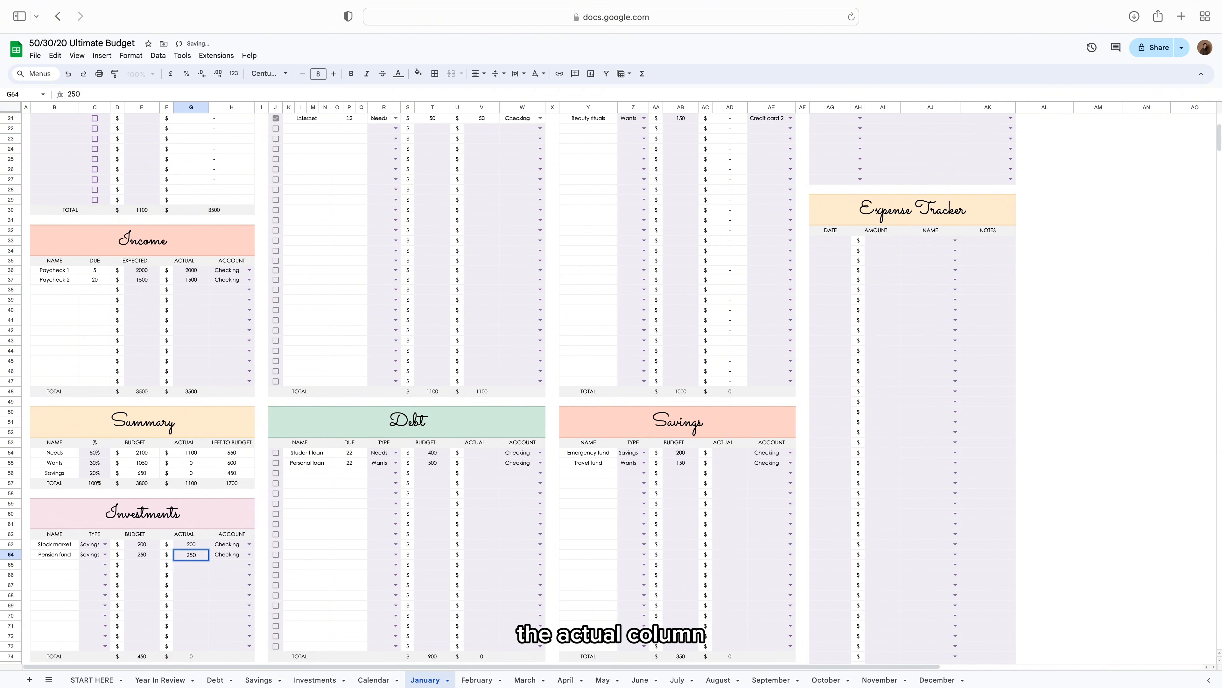
key("Return")
Enter actual debt payments of 400 for the Student loan and 500 for the Personal loan, and mark both as paid.
left_click(487, 453)
type("400")
key("Return")
type("500")
key("Return")
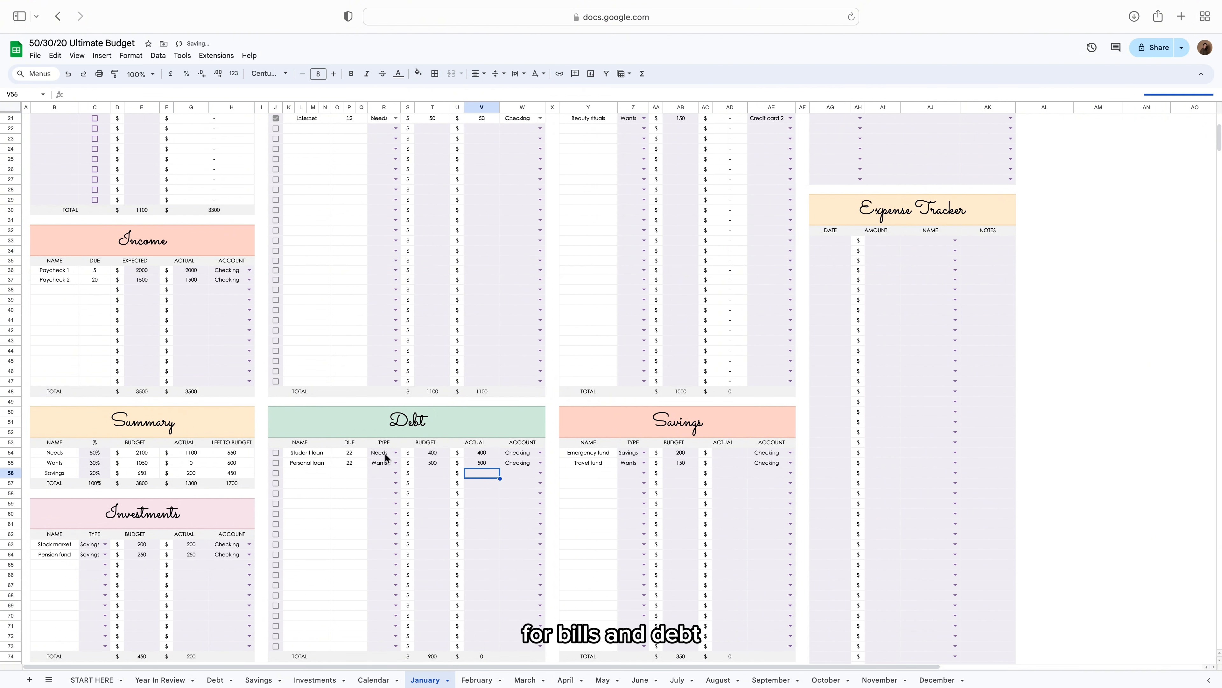
left_click(275, 453)
left_click(276, 464)
Record actual savings of 200 for the Emergency fund and 150 for the Travel fund.
left_click(726, 455)
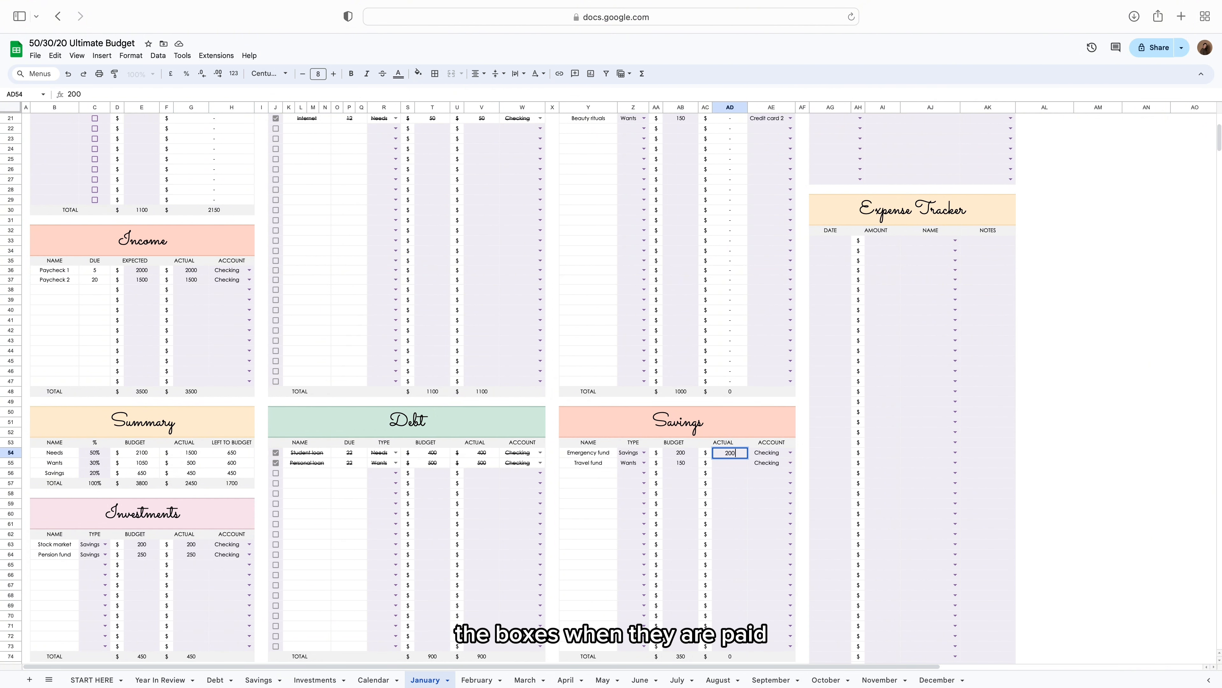
type("200")
key("Return")
type("150")
key("Return")
Log a Groceries expense of 100 dated 2 Jan 2024 in the first row of the Expense Tracker.
scroll(726, 454, "up", 5)
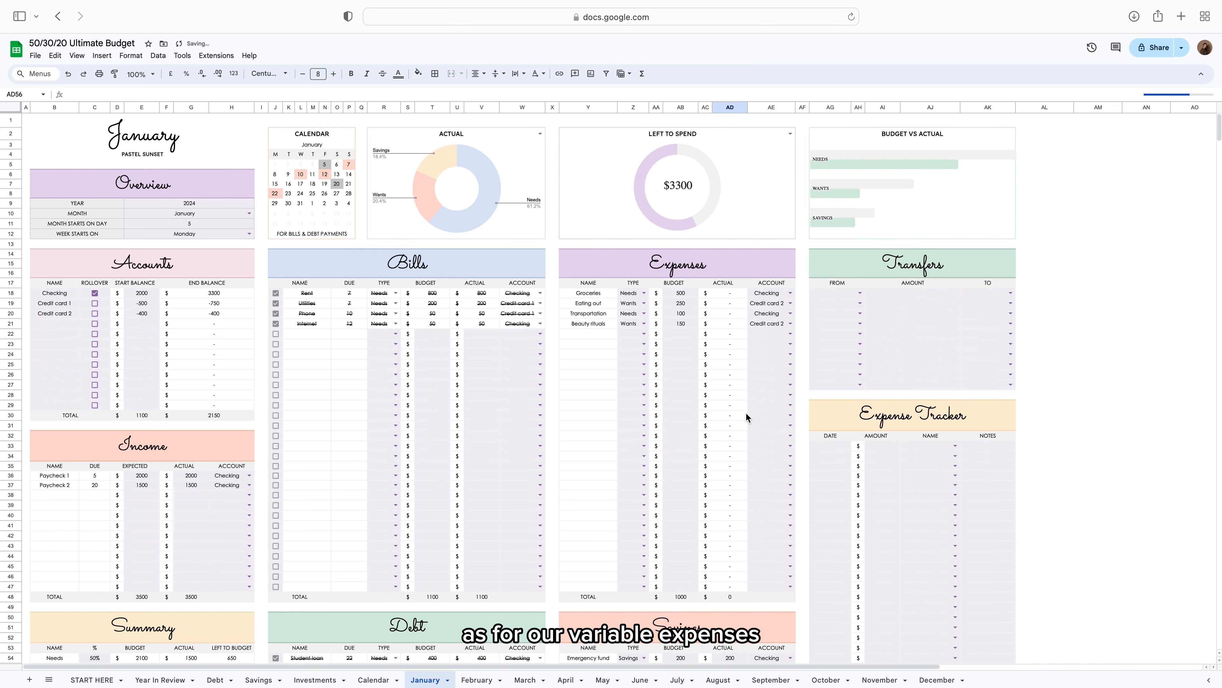
double_click(836, 448)
left_click(852, 462)
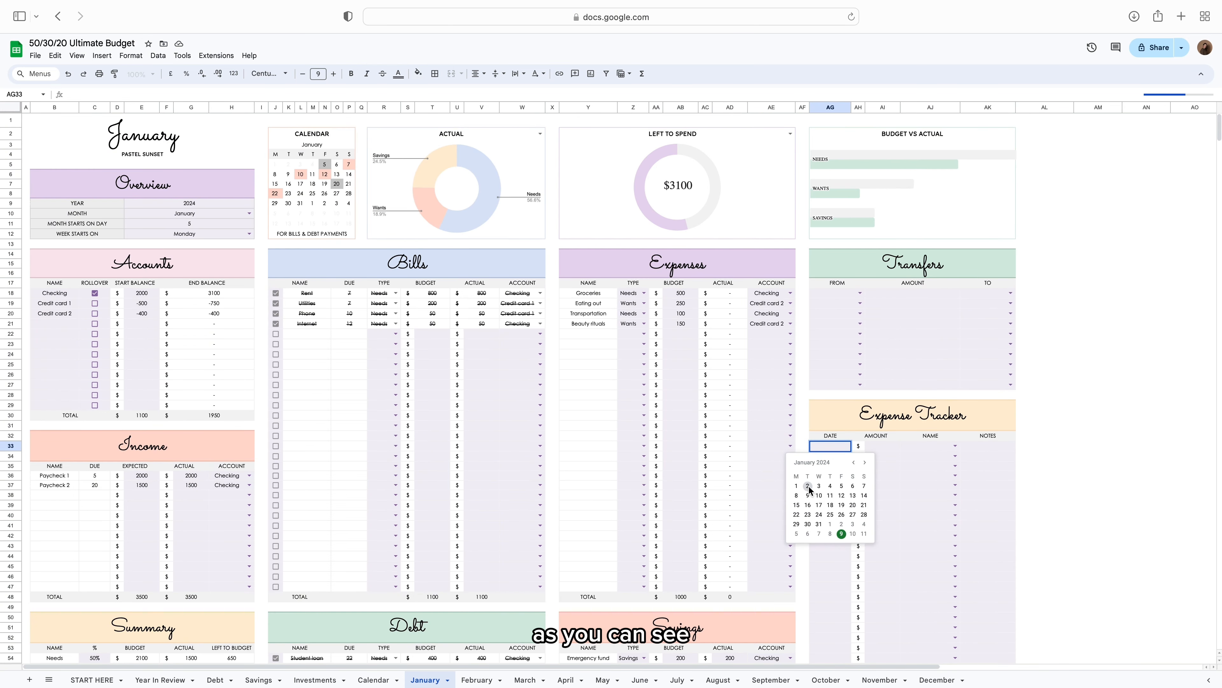
left_click(808, 487)
left_click(883, 446)
type("100")
left_click(934, 448)
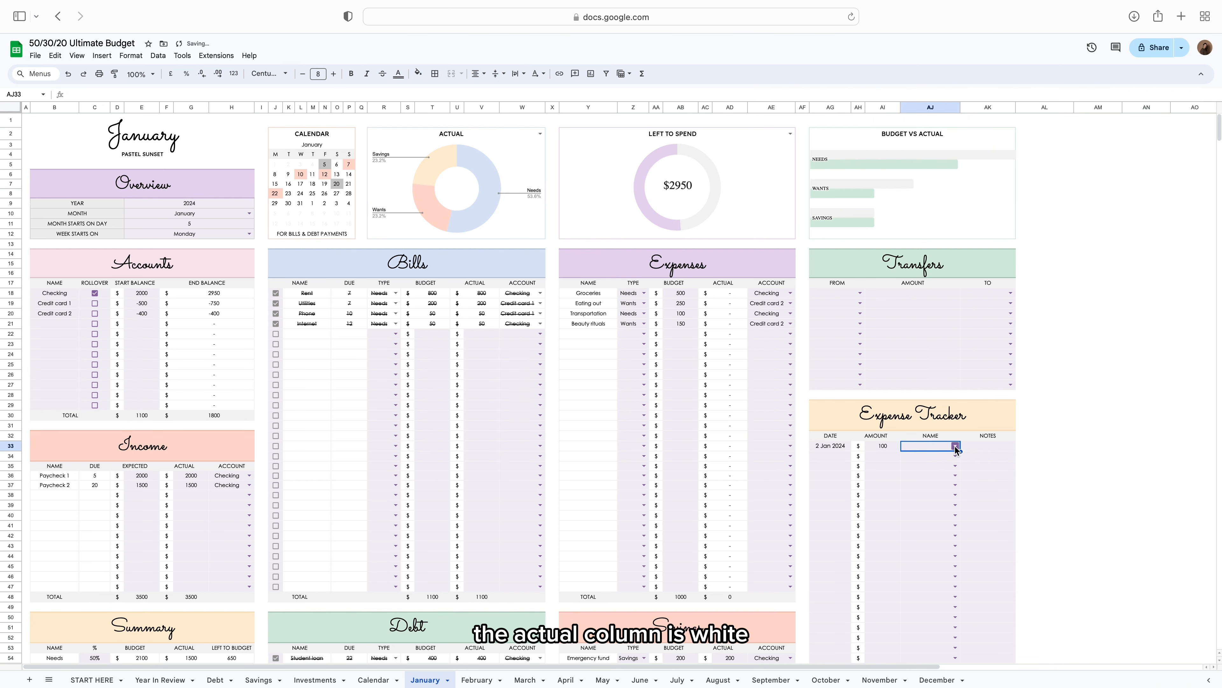
left_click(955, 449)
left_click(924, 462)
Log an Eating out expense of 150 dated 3 Jan 2024 with the note "date night".
double_click(837, 455)
left_click(819, 502)
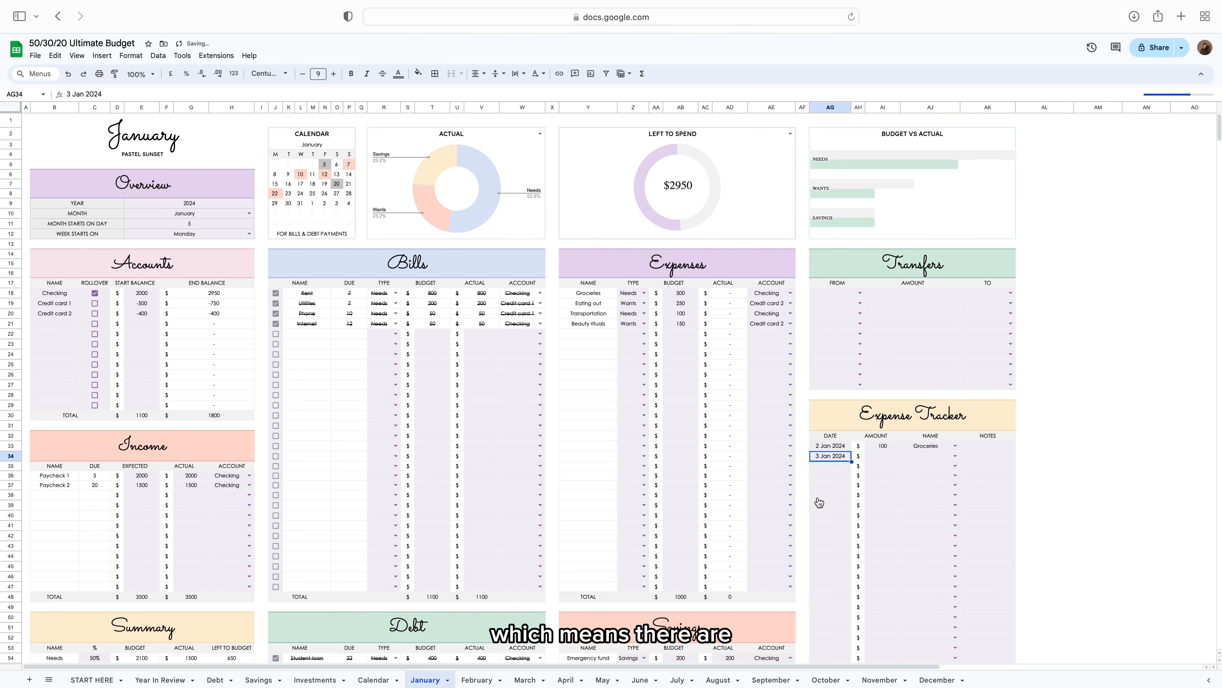
key("Tab")
key("Tab")
type("150")
key("Tab")
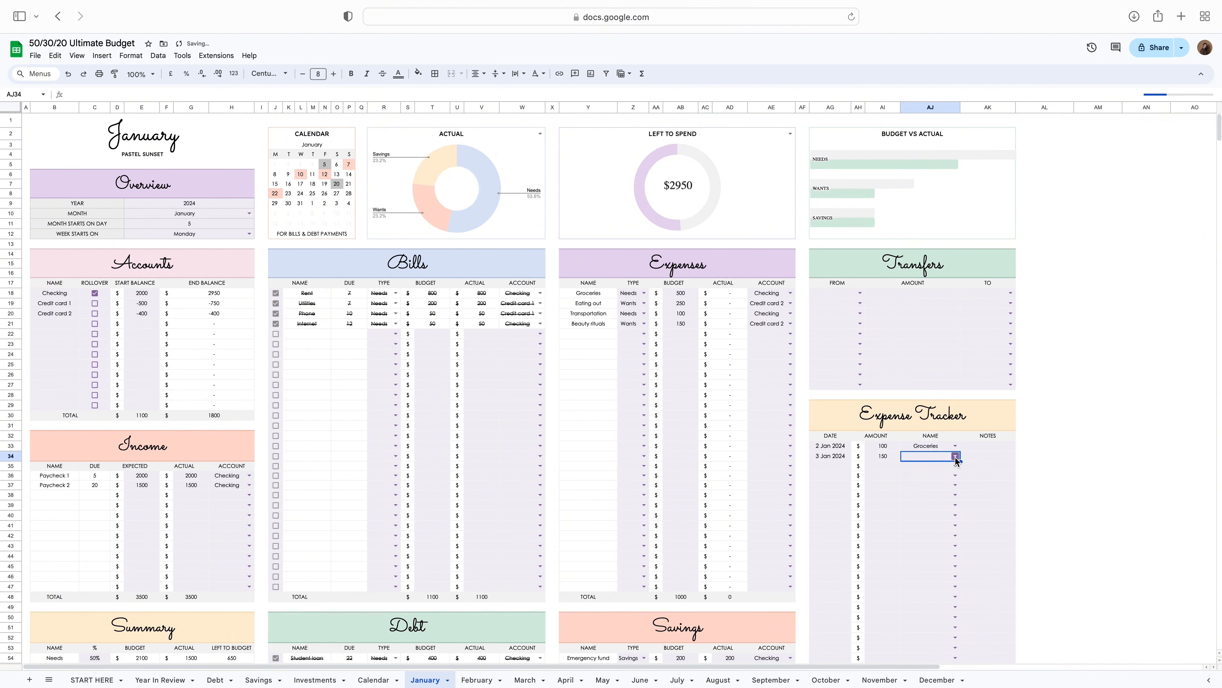
left_click(955, 456)
left_click(919, 484)
key("Tab")
type("date ni")
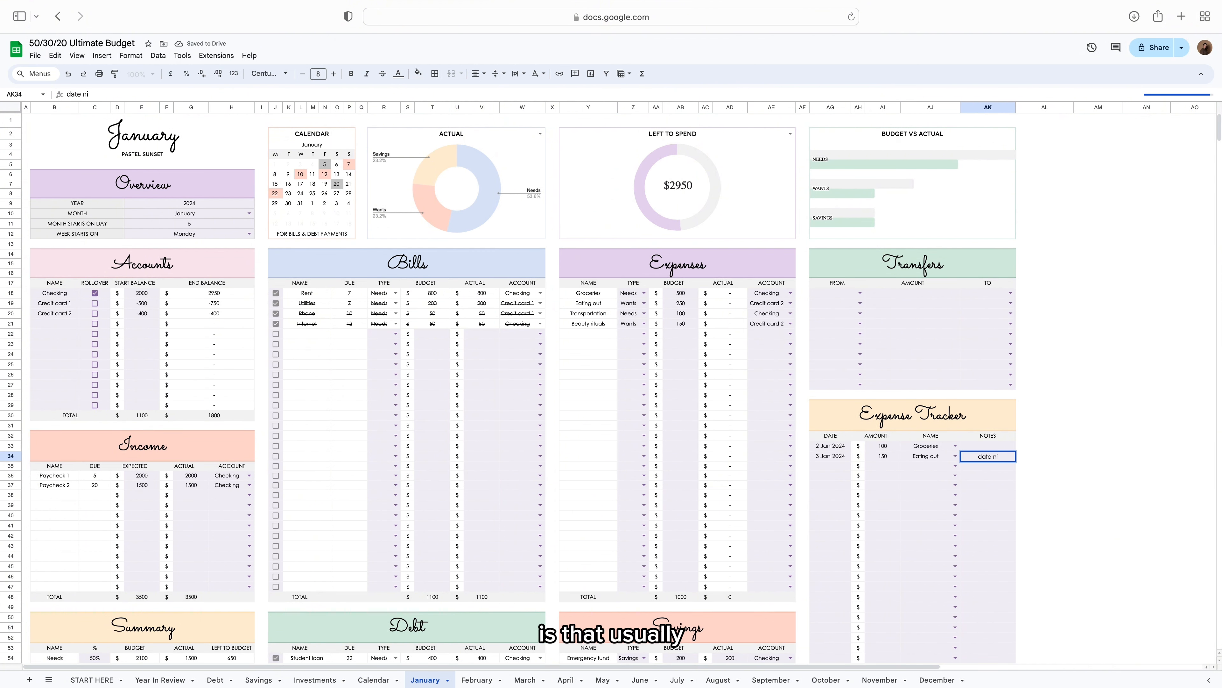
type("ght")
Log a Transportation expense of 50 dated 4 Jan 2024 in the Expense Tracker.
left_click(840, 466)
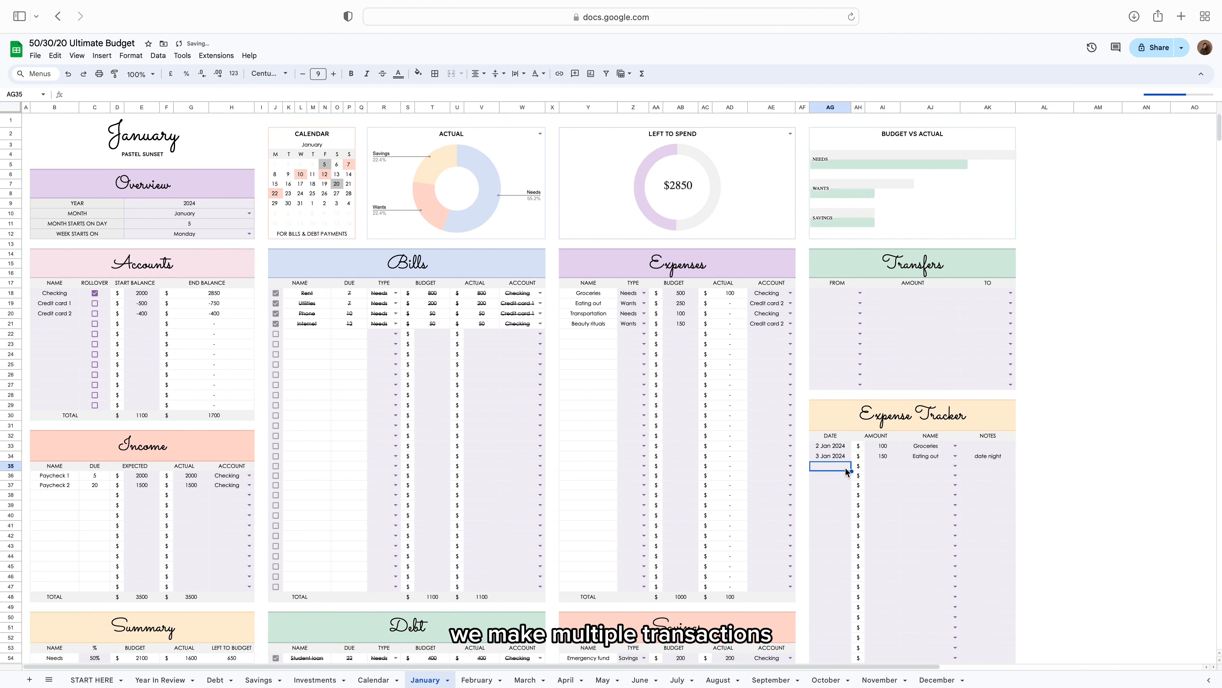
double_click(839, 467)
left_click(824, 506)
key("Tab")
key("Tab")
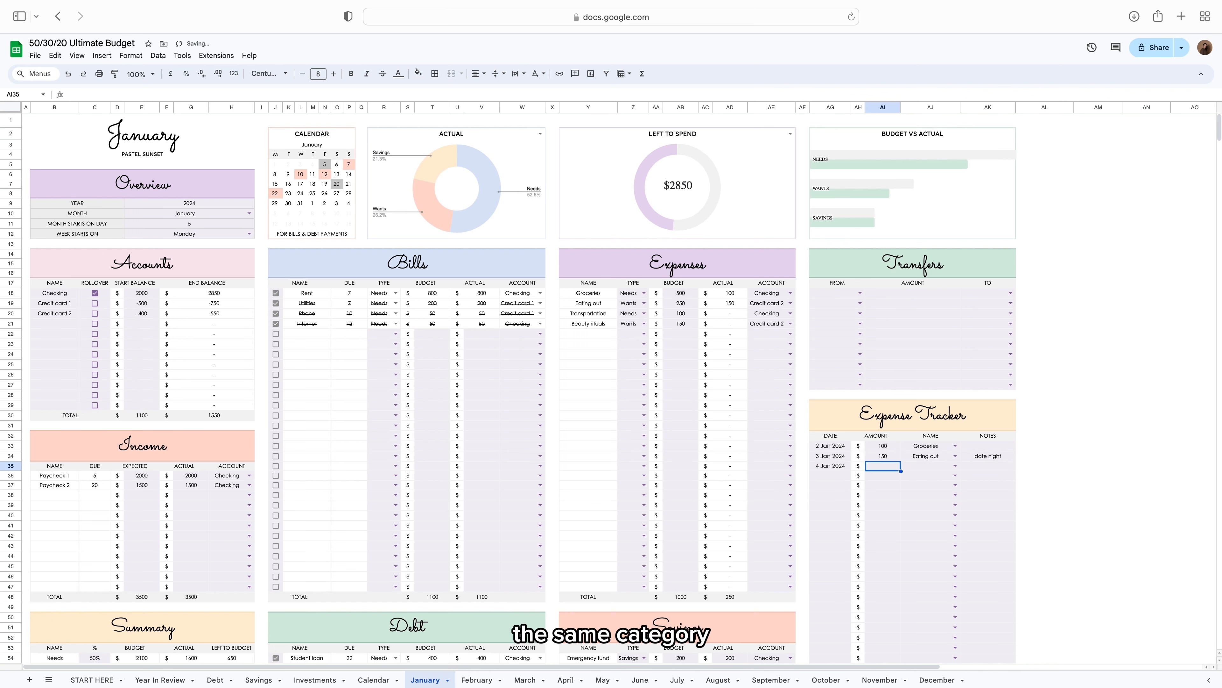
type("50")
key("Tab")
left_click(956, 466)
left_click(911, 495)
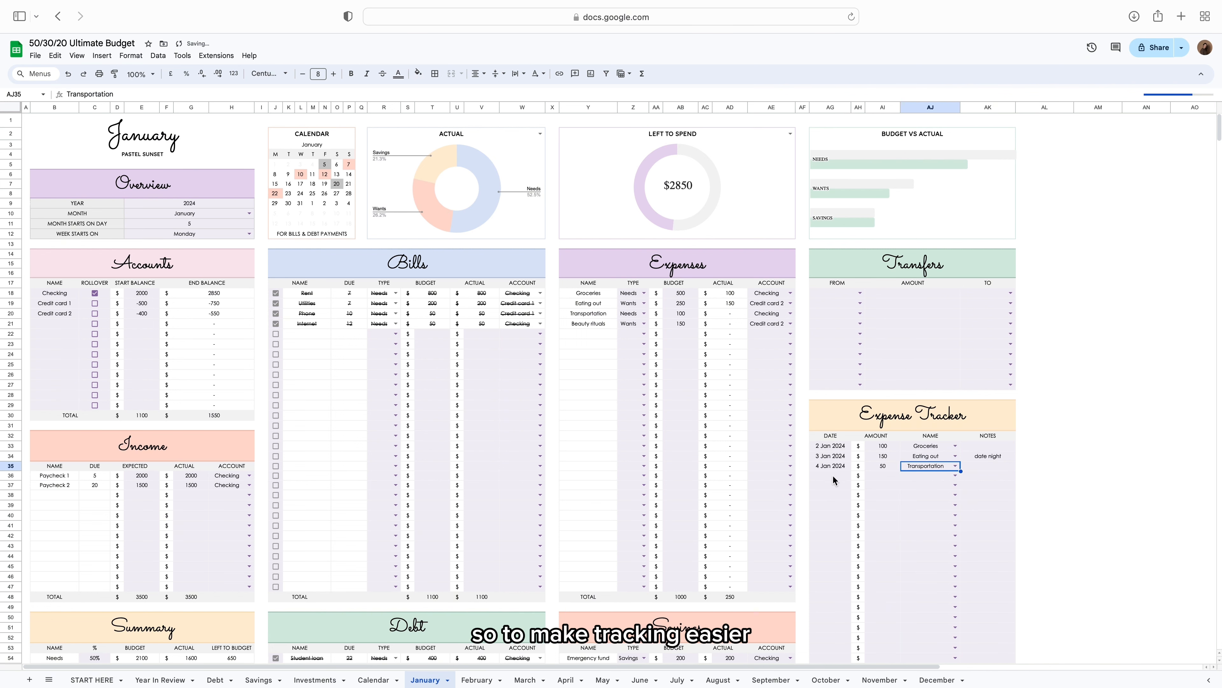
Log a second Groceries expense, 50 dated 5 Jan 2024, in the Expense Tracker.
double_click(833, 477)
left_click(841, 515)
key("Tab")
key("Tab")
type("50")
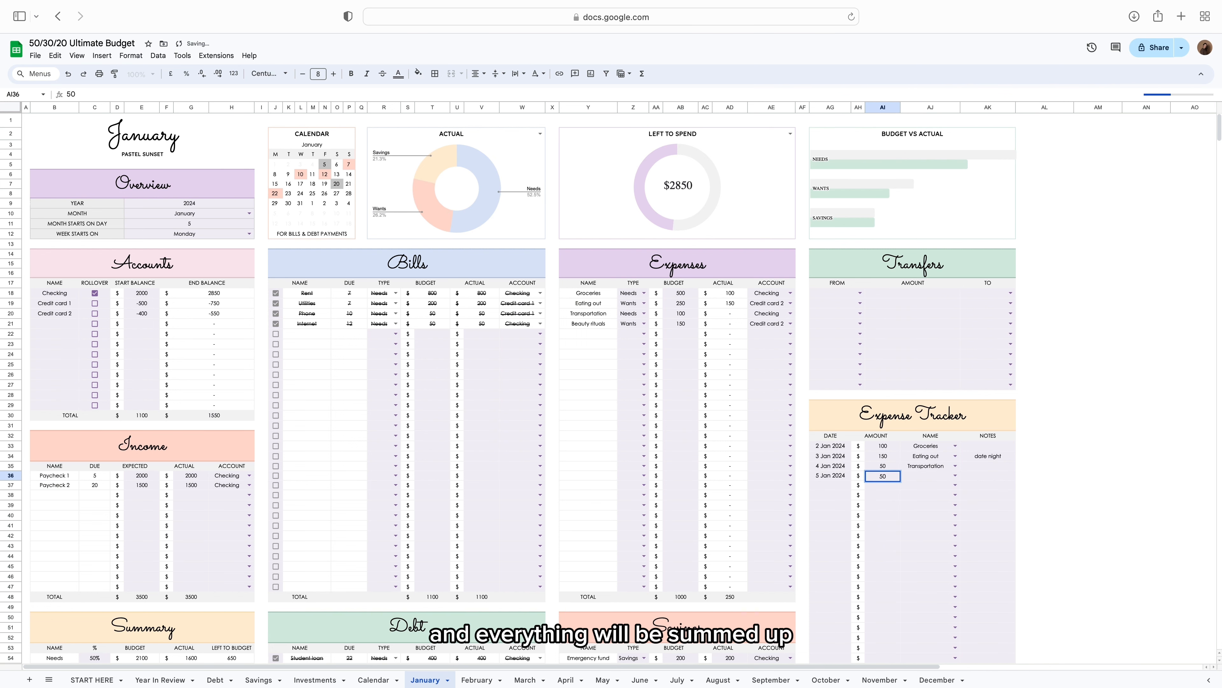
key("Tab")
left_click(953, 477)
left_click(943, 490)
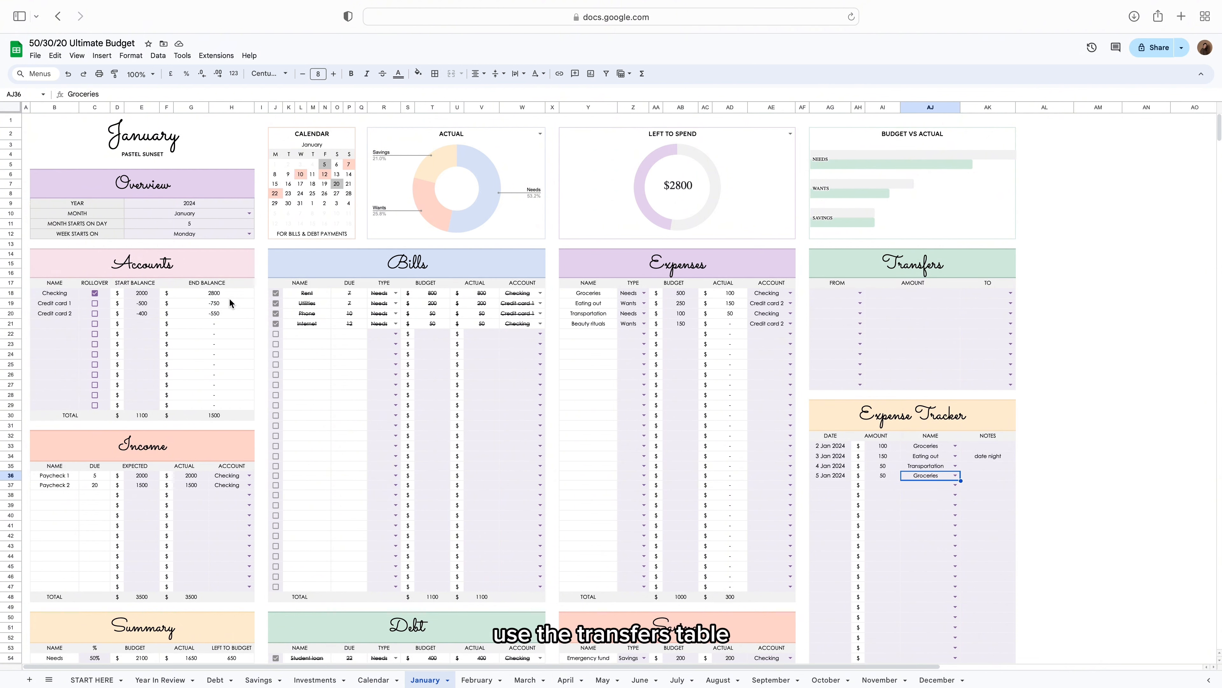
Record a transfer of 750 from Checking to Credit card 1 in the Transfers table.
left_click(861, 293)
left_click(848, 304)
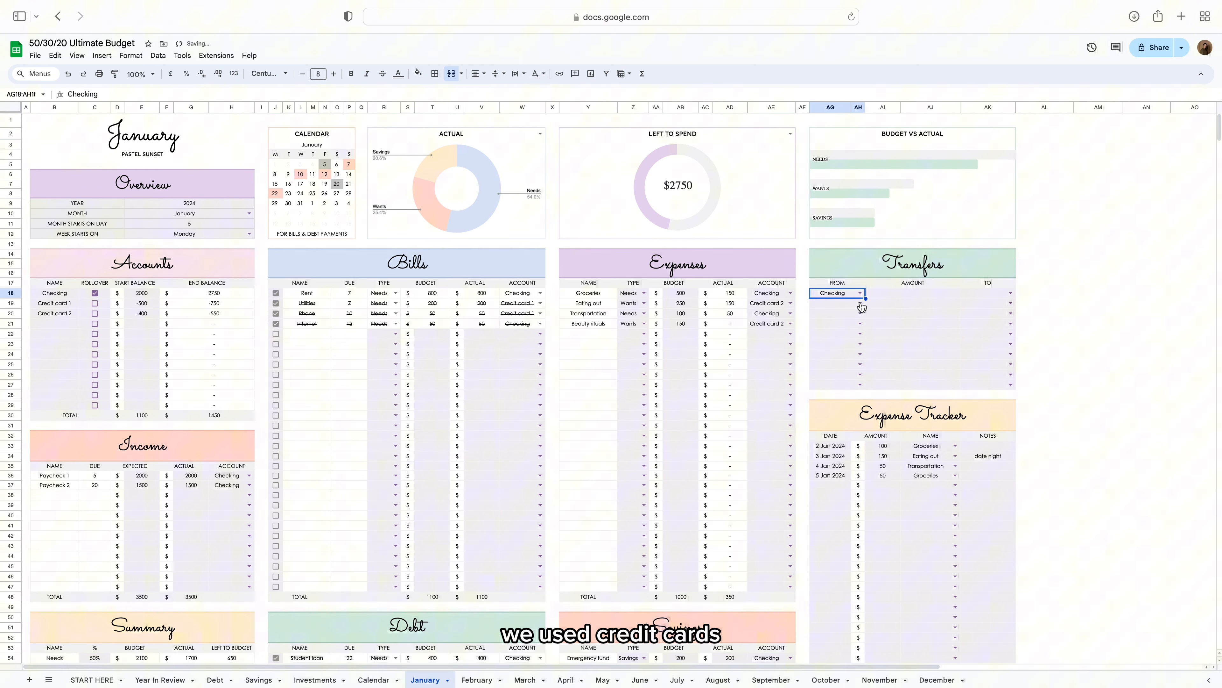
left_click(884, 295)
type("750")
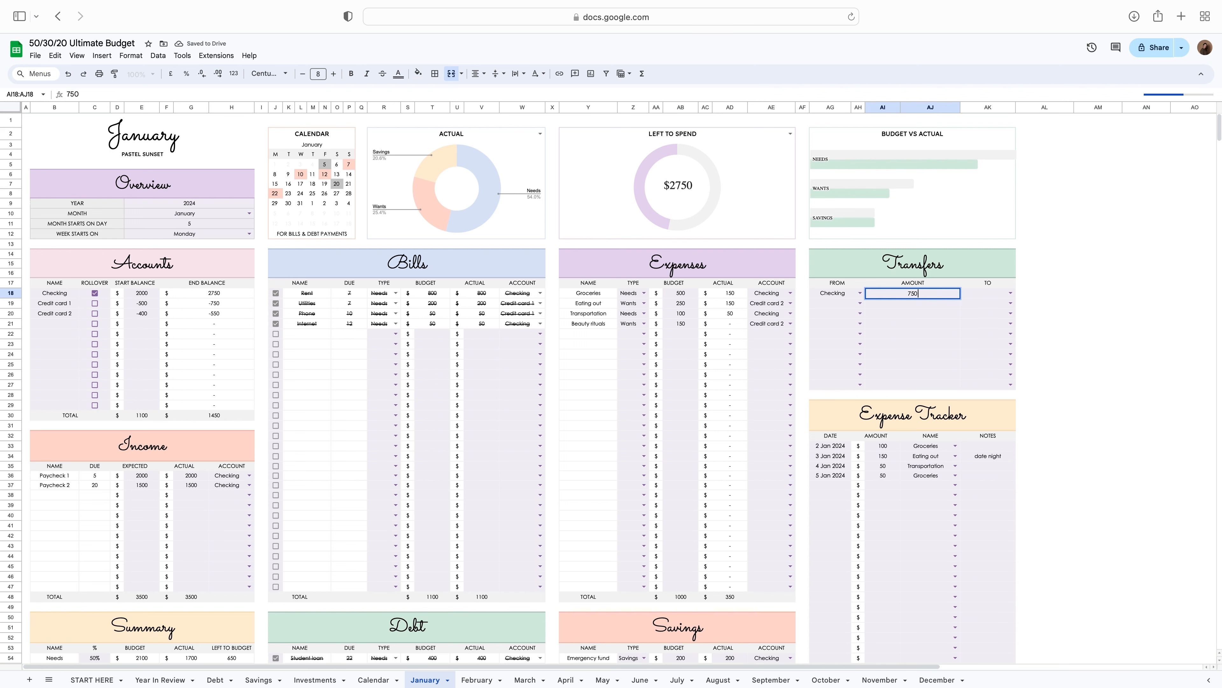
key("Tab")
left_click(1010, 293)
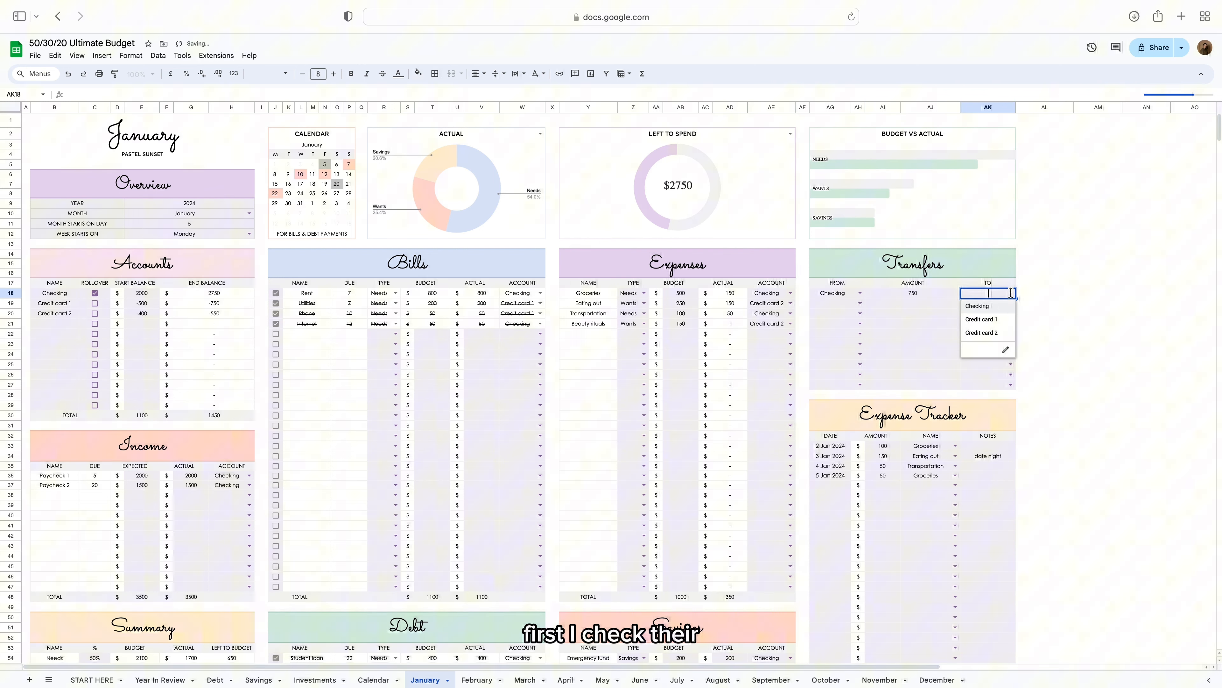
left_click(999, 320)
Add a second transfer of 550 from Checking to Credit card 2.
left_click(861, 303)
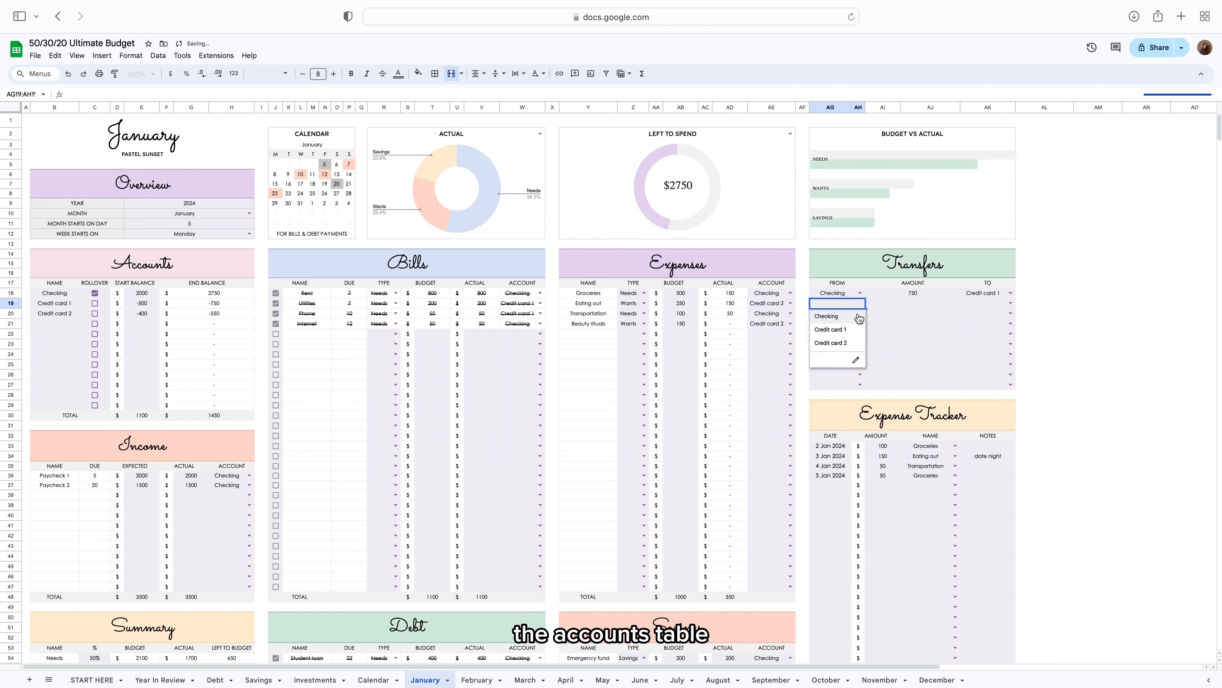
left_click(851, 316)
left_click(887, 304)
type("550")
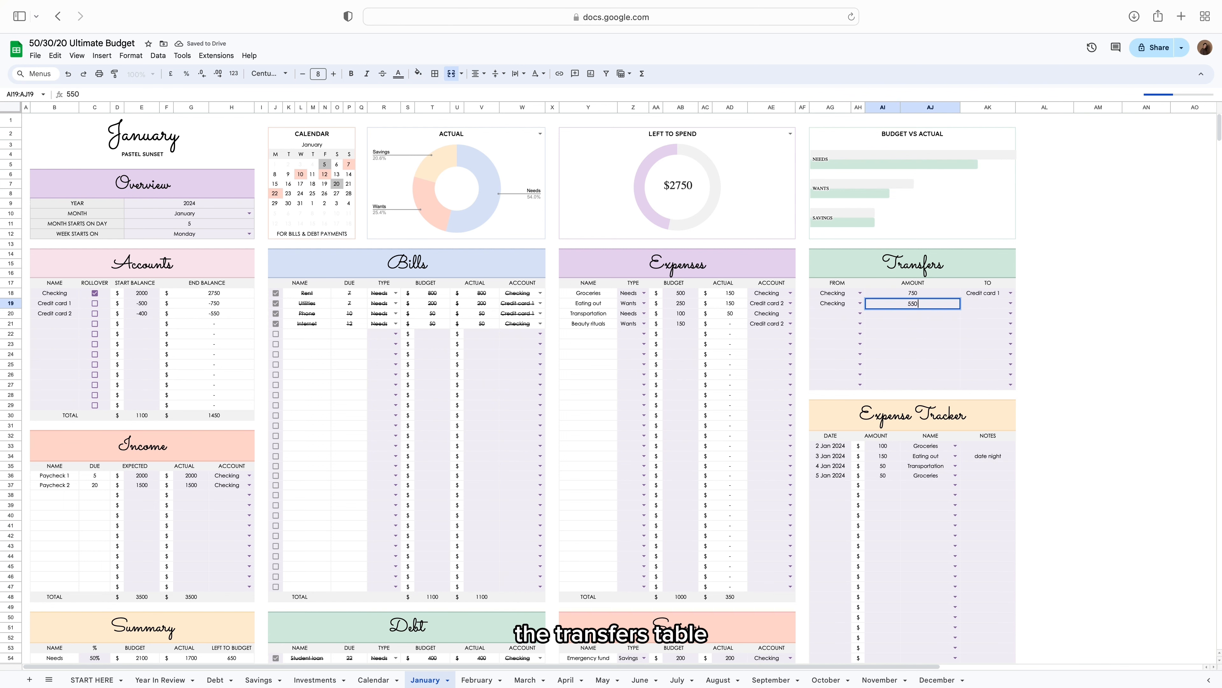
key("Tab")
left_click(1010, 303)
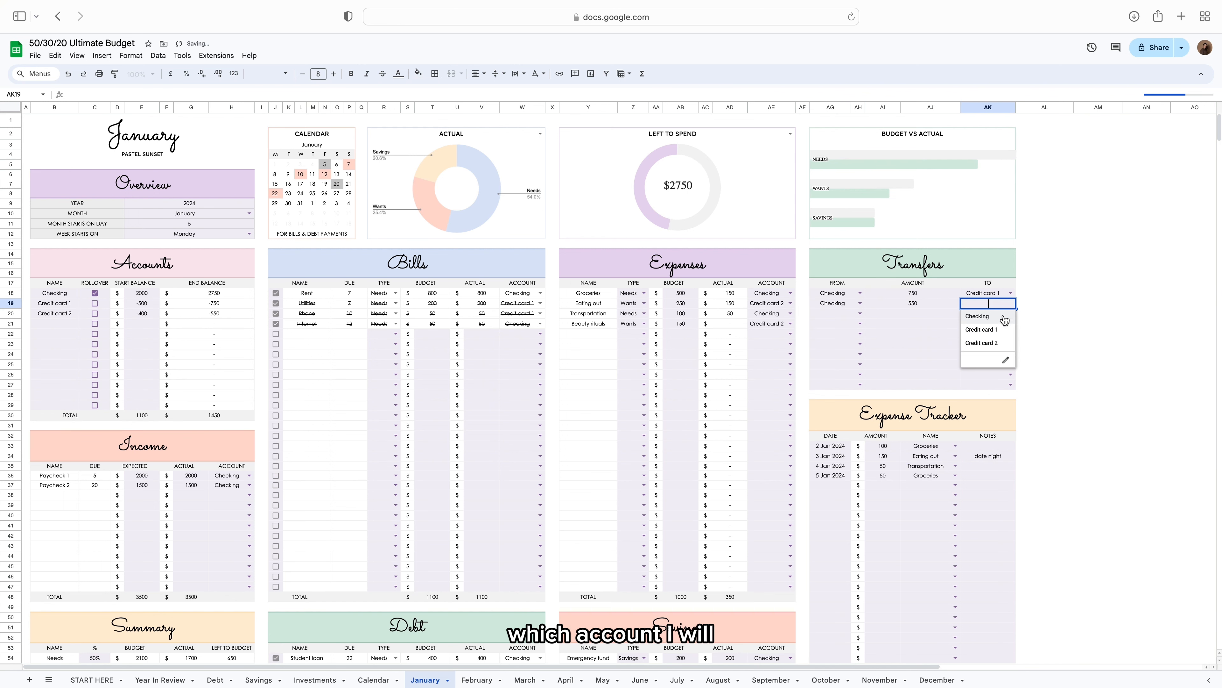
left_click(996, 346)
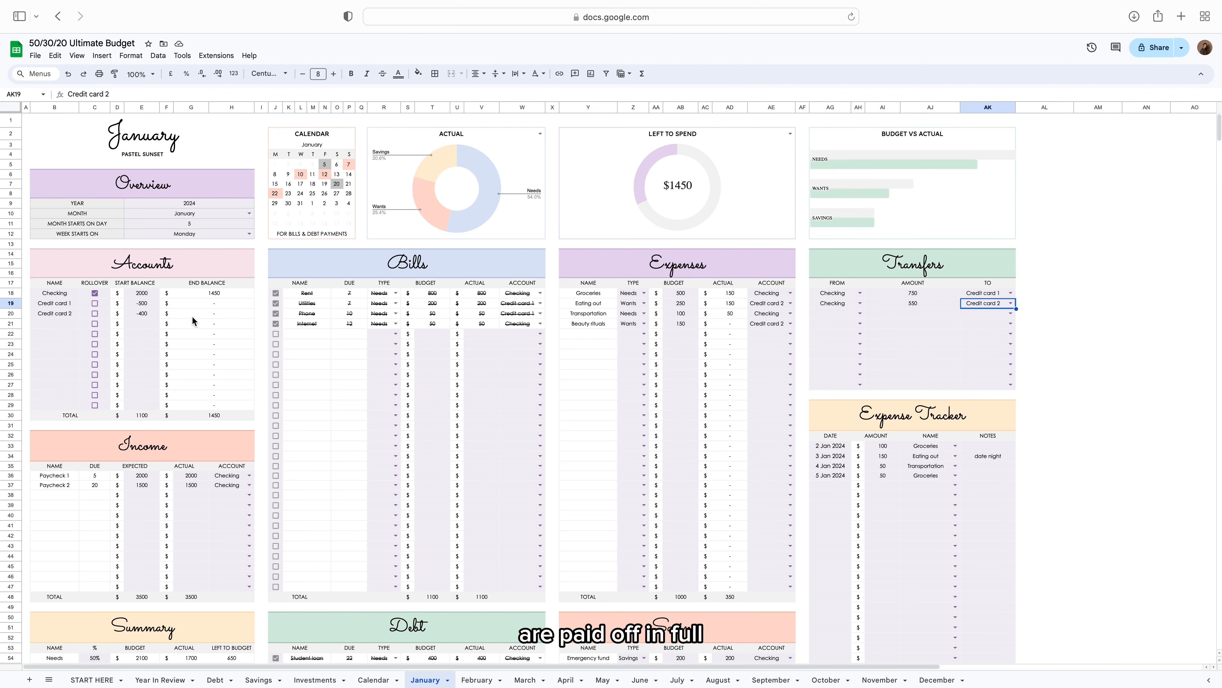
Review January's Debt and Savings tables, the Debt Tracker and the Savings Tracker.
scroll(193, 318, "down", 5)
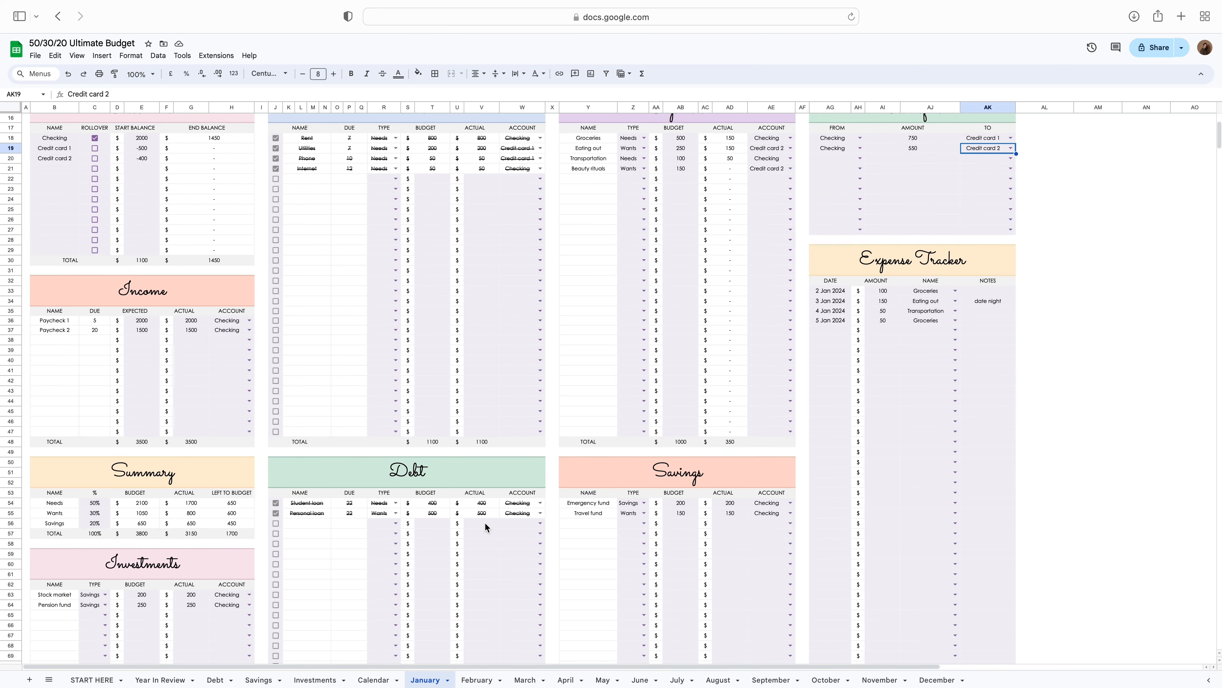
left_click(216, 680)
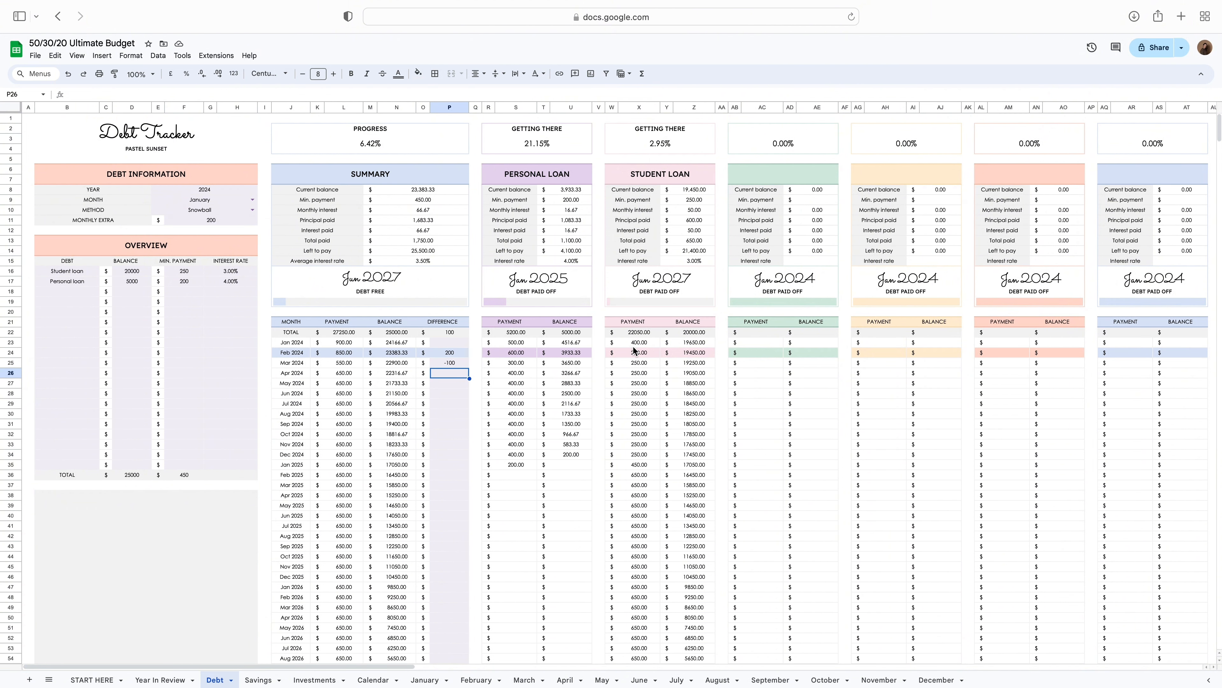
left_click(258, 680)
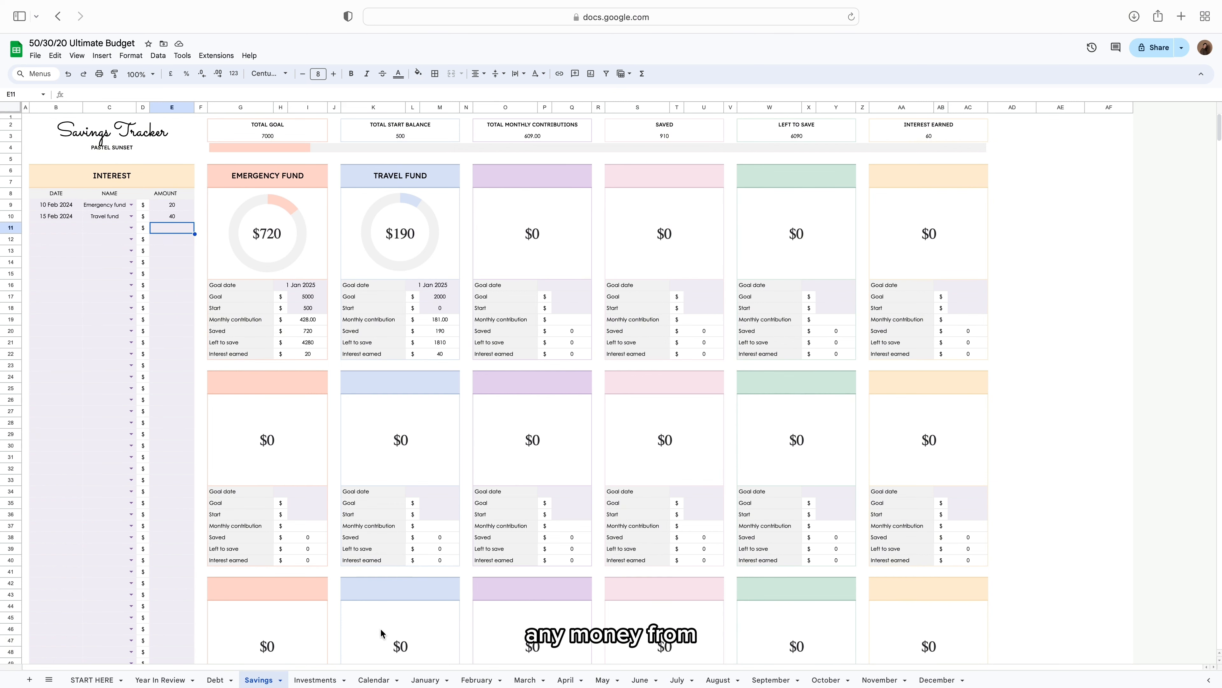
Record a withdrawal of -300 as February's actual amount for the Emergency fund in the Savings table.
left_click(471, 680)
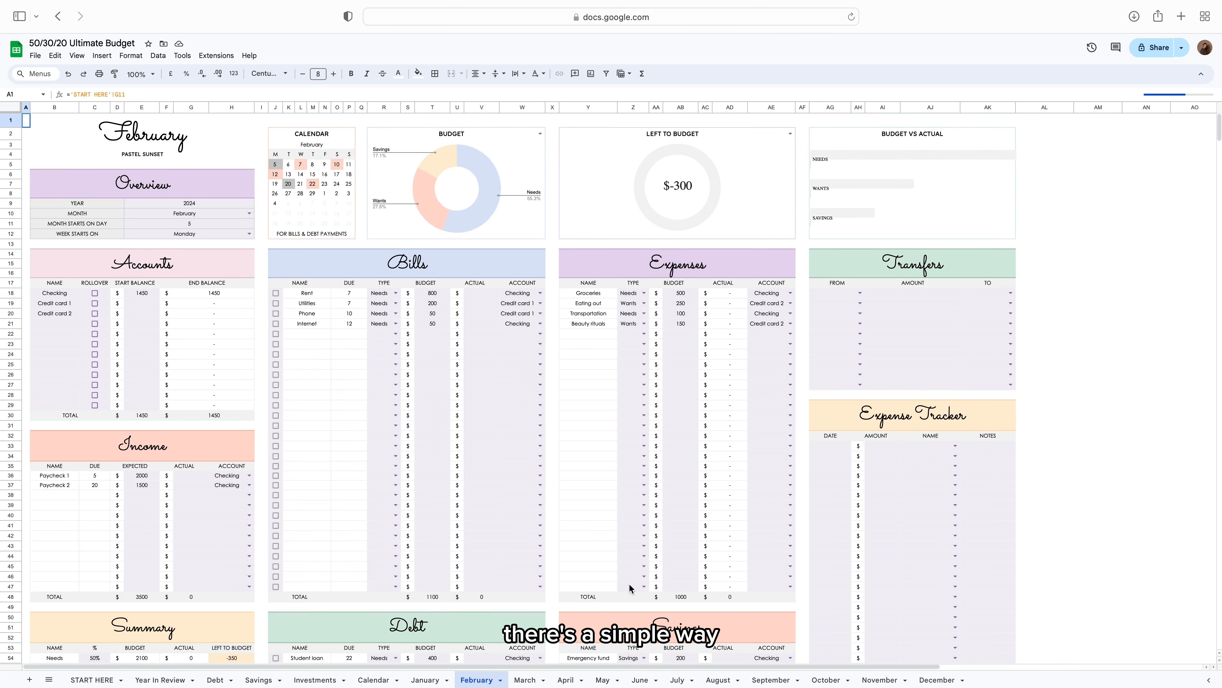
scroll(629, 583, "down", 5)
left_click(745, 513)
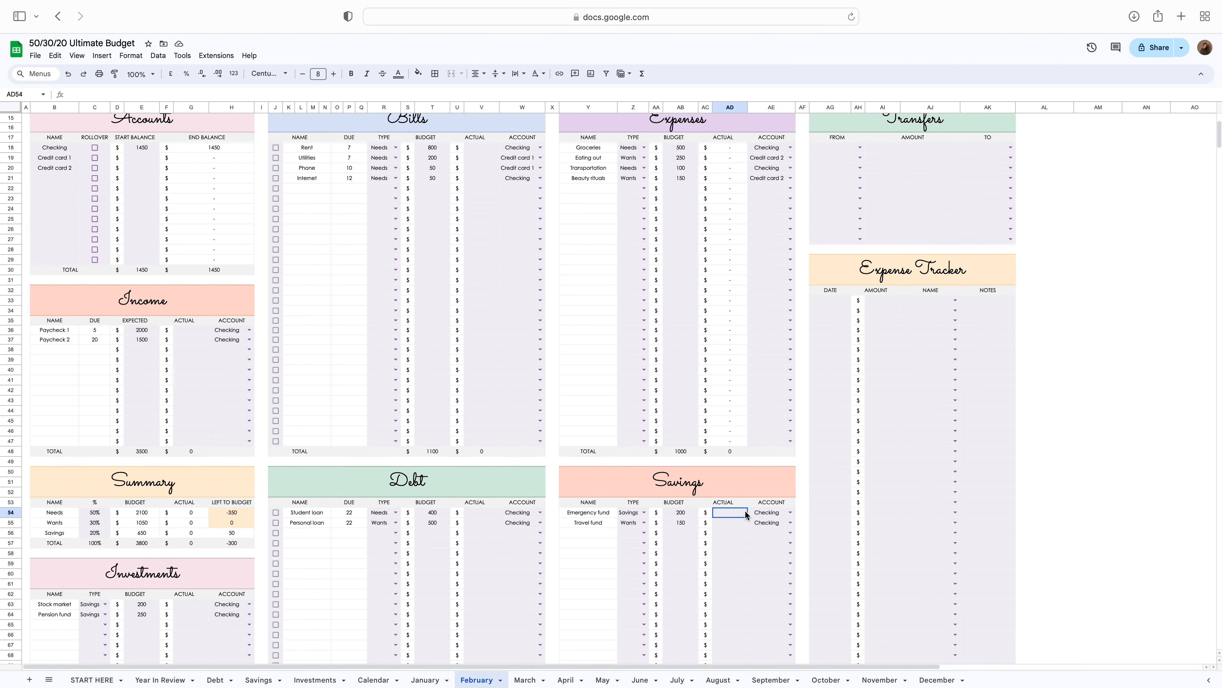
type("-")
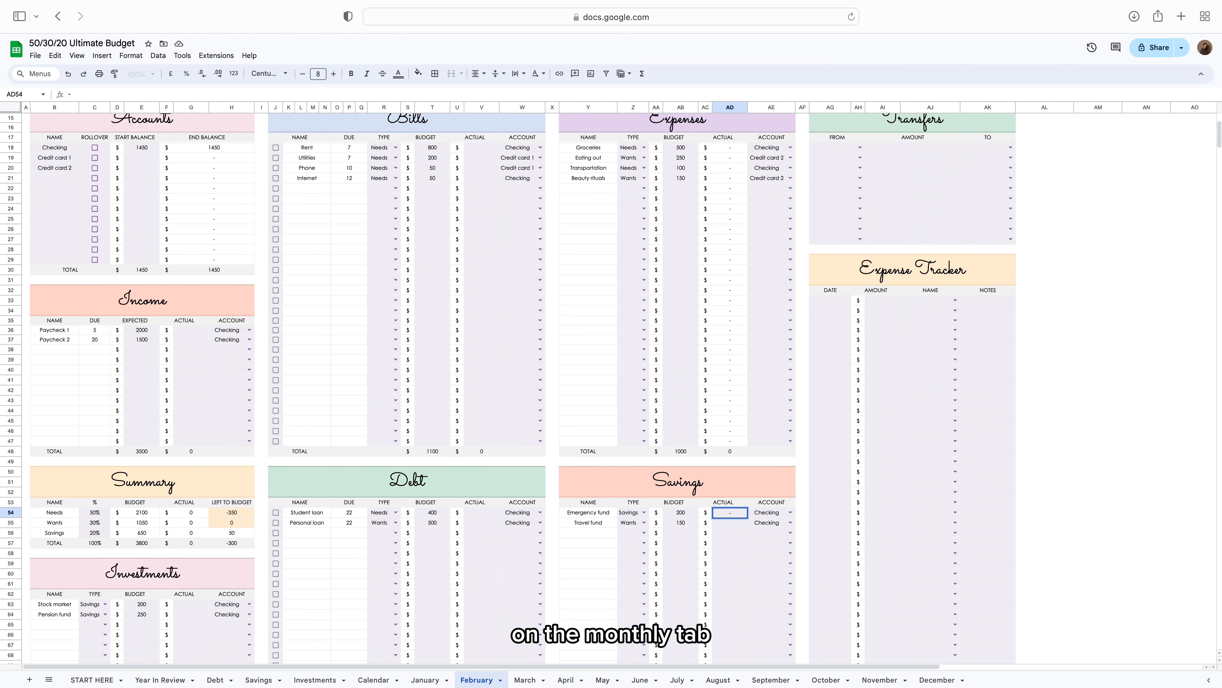
type("300")
key("Return")
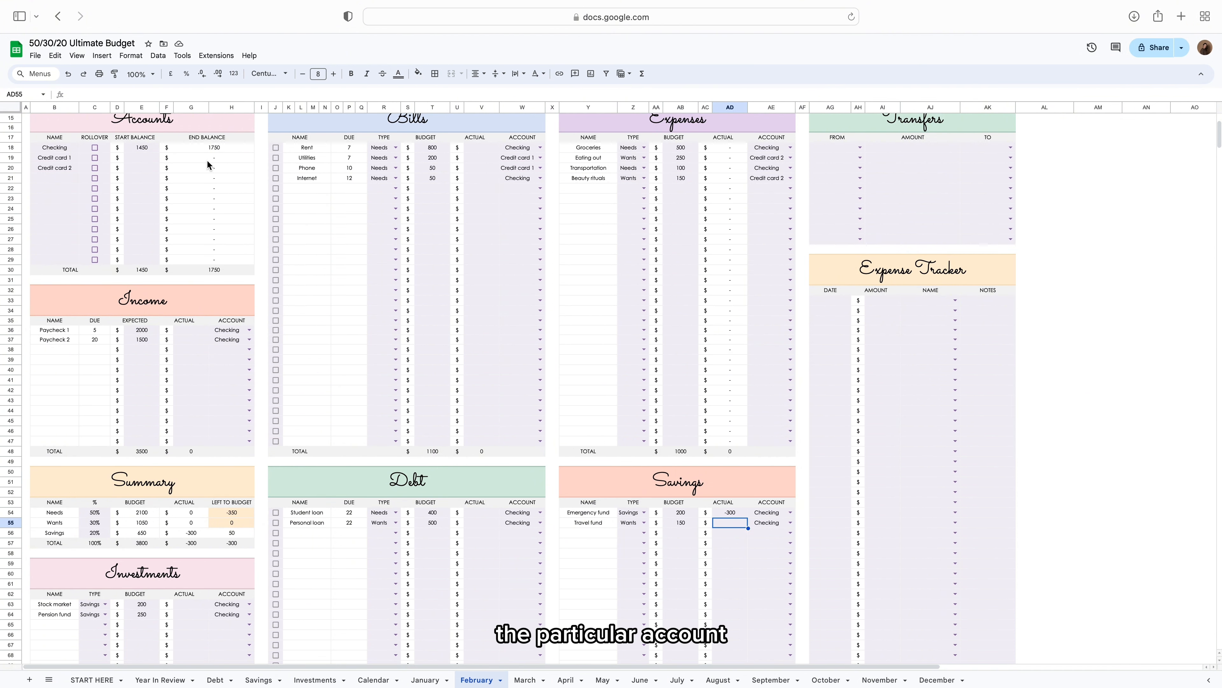
Log a Transportation expense of 300 dated 2 Feb 2024 in February's Expense Tracker.
double_click(833, 304)
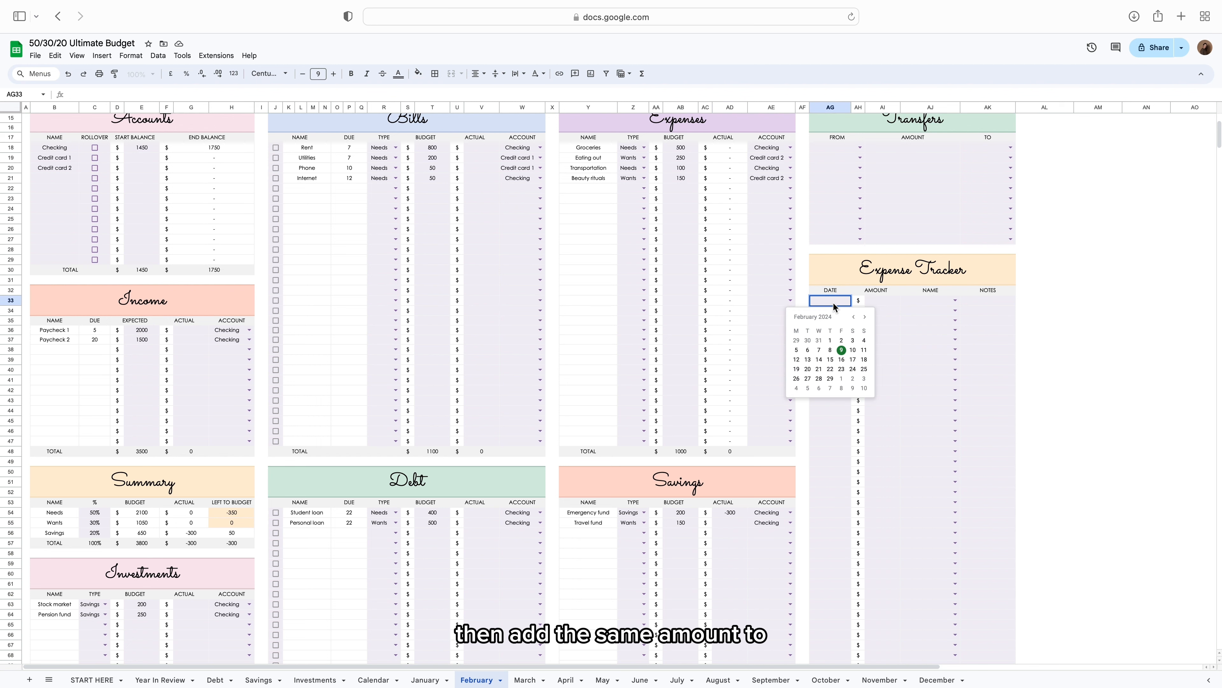
left_click(842, 341)
key("Tab")
key("Tab")
key("Tab")
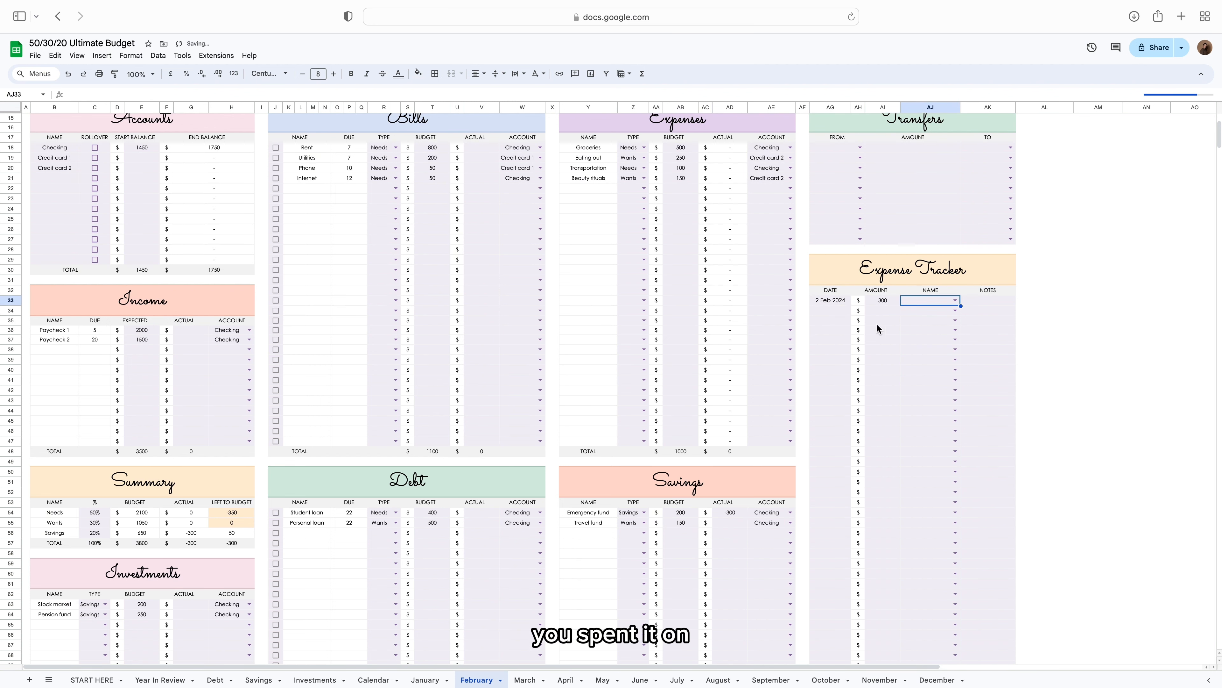
left_click(954, 300)
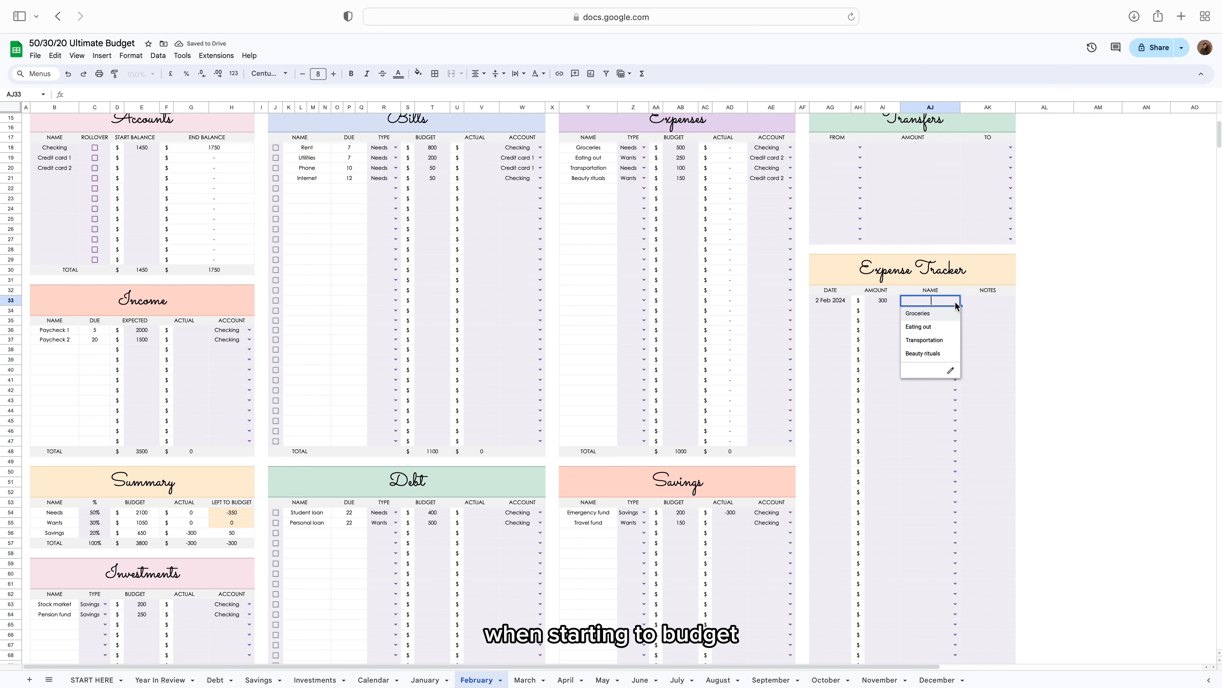
left_click(944, 340)
scroll(943, 337, "up", 5)
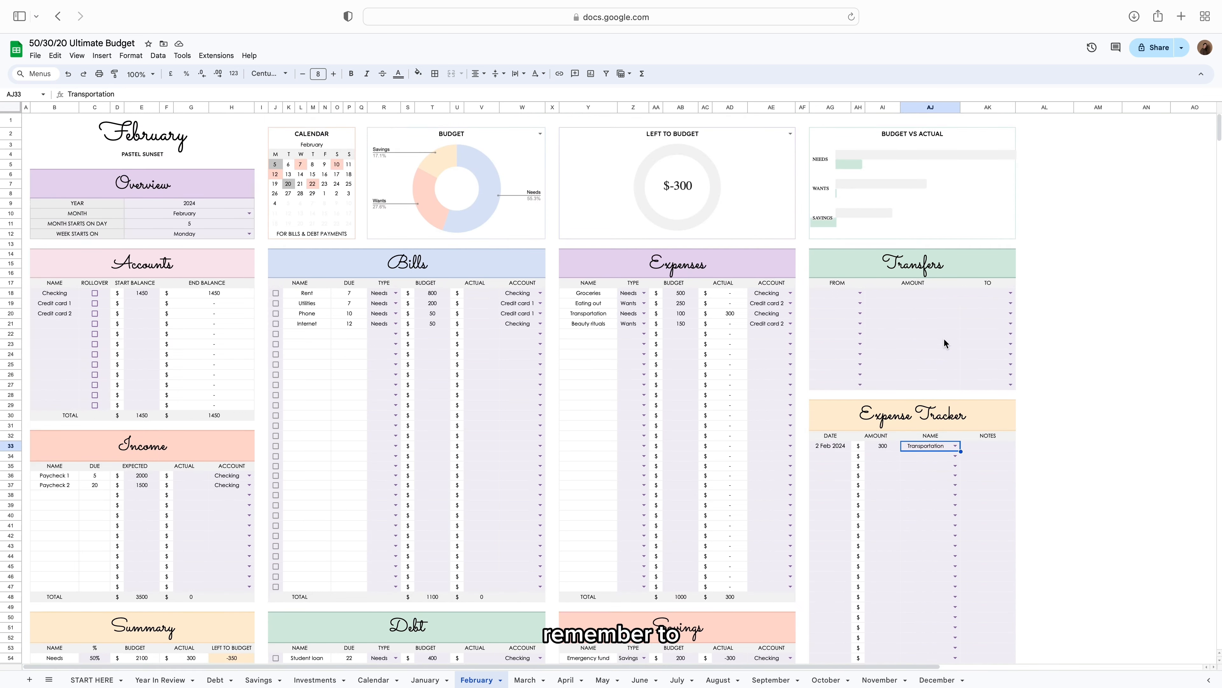
Set the month of the Calendar sheet to February.
left_click(380, 681)
left_click(161, 208)
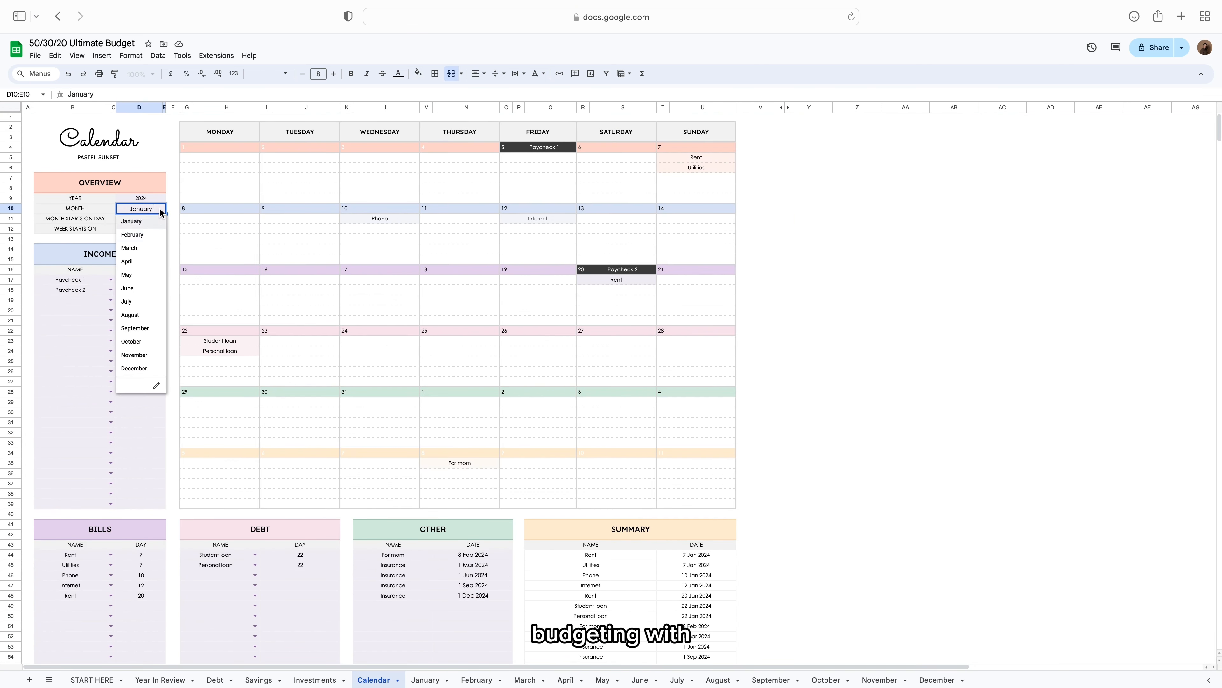
left_click(145, 236)
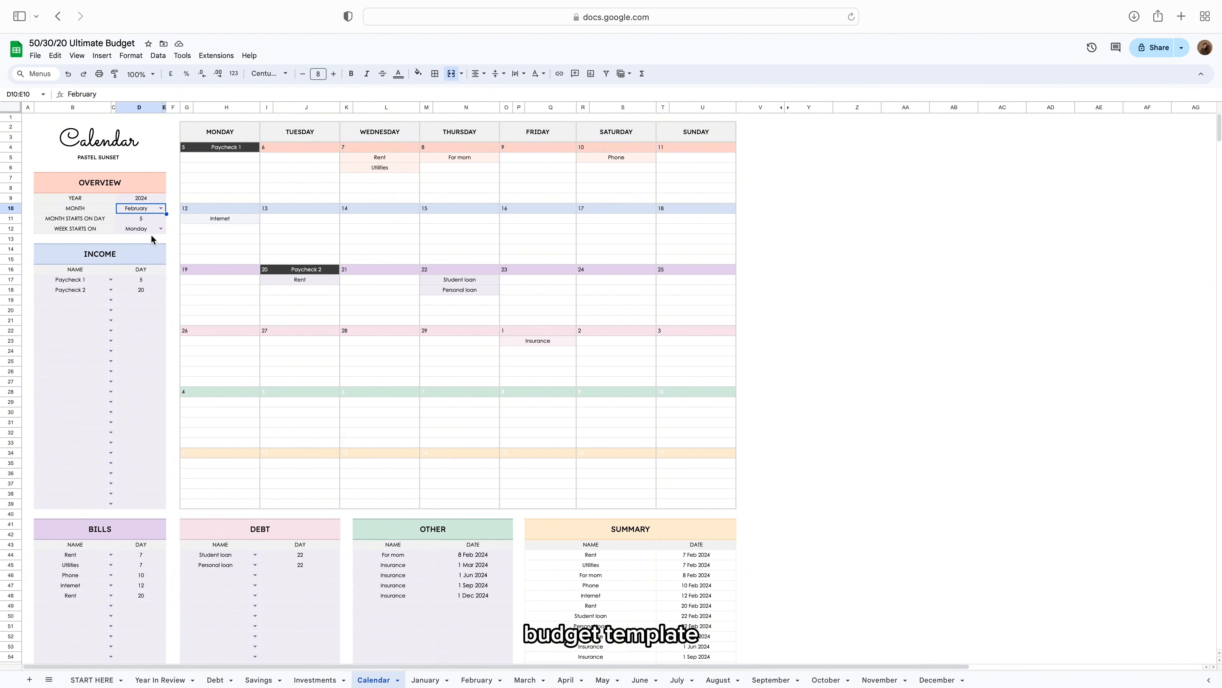